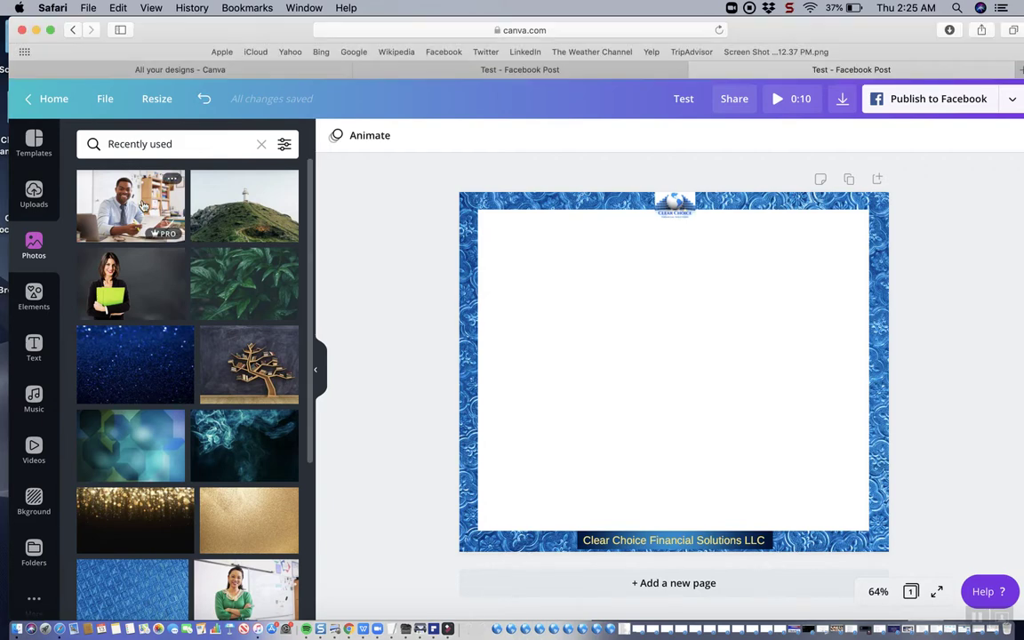
Add the smiling man-at-desk photo and enlarge it to fill most of the white area
left_click(142, 206)
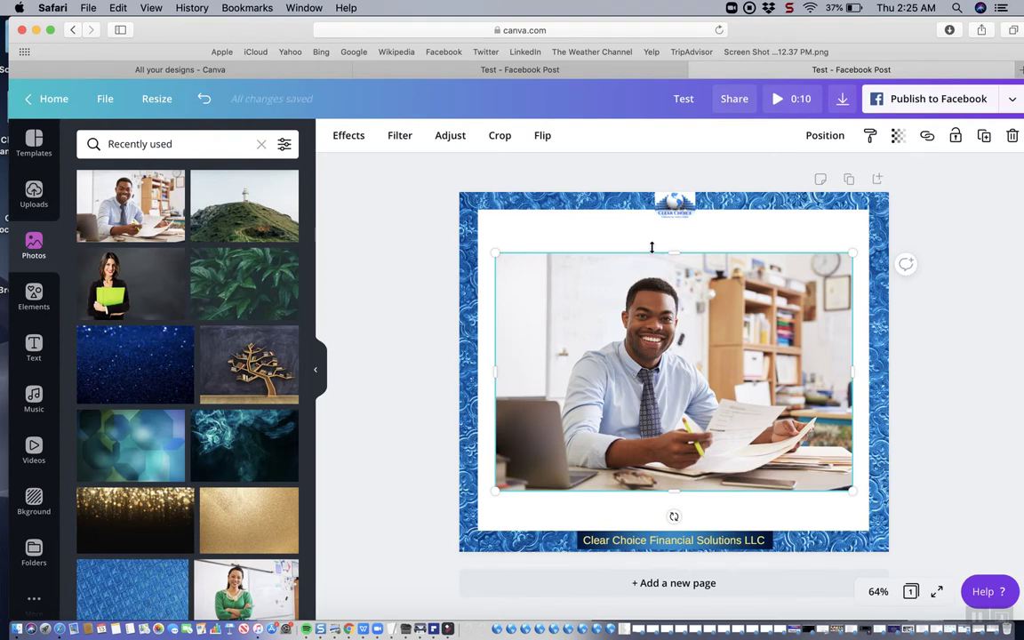
mouse_move(494, 250)
left_mouse_down()
mouse_move(485, 224)
mouse_move(503, 257)
left_mouse_up()
left_click_drag(676, 256, 671, 216)
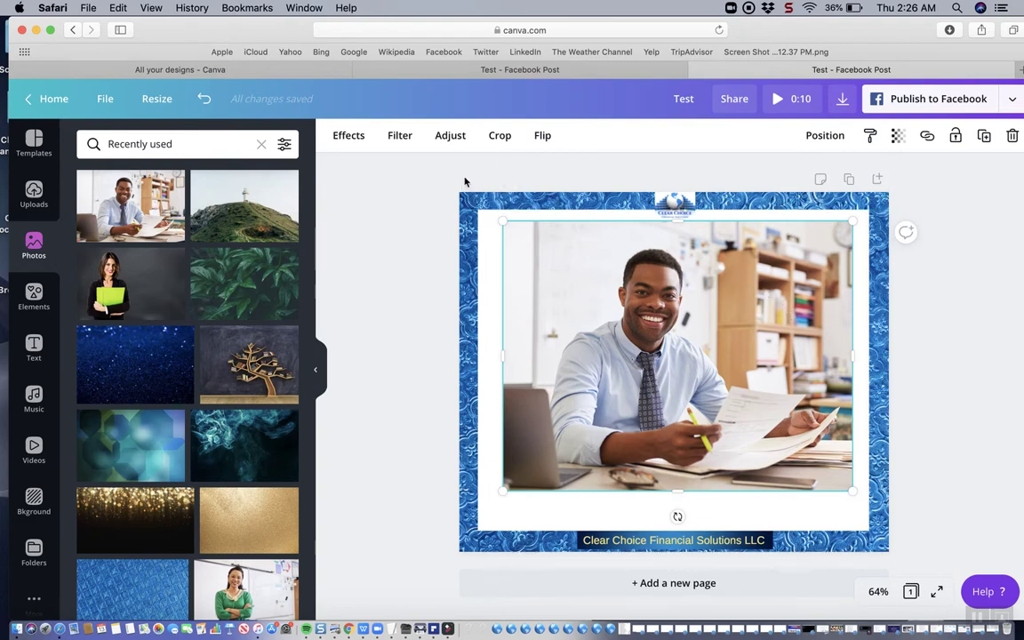
Remove the man's office background with Background Remover, then swap back to the original office photo
left_click(346, 141)
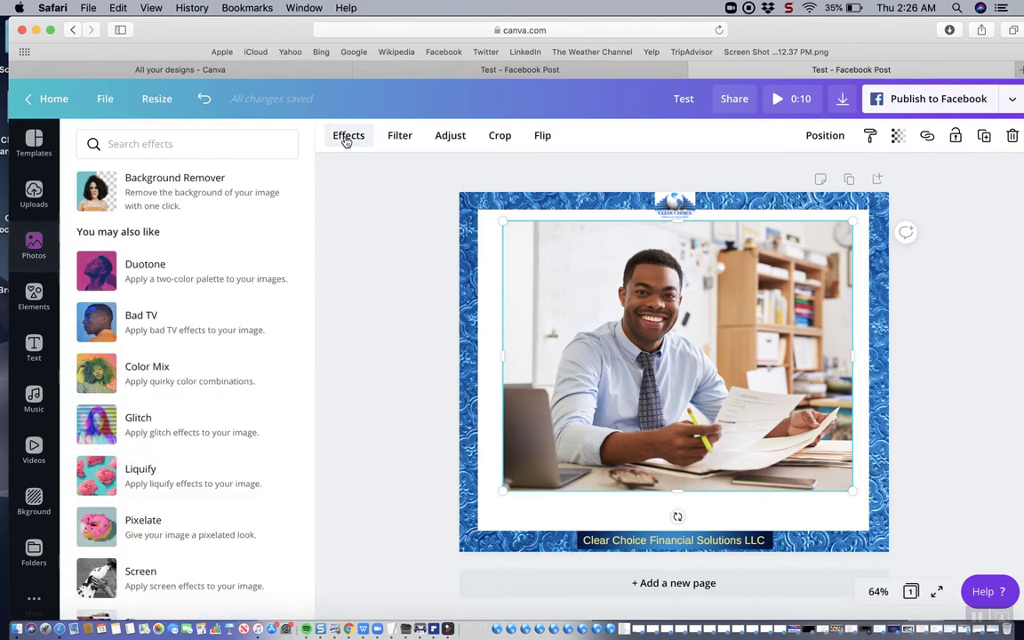
left_click(198, 193)
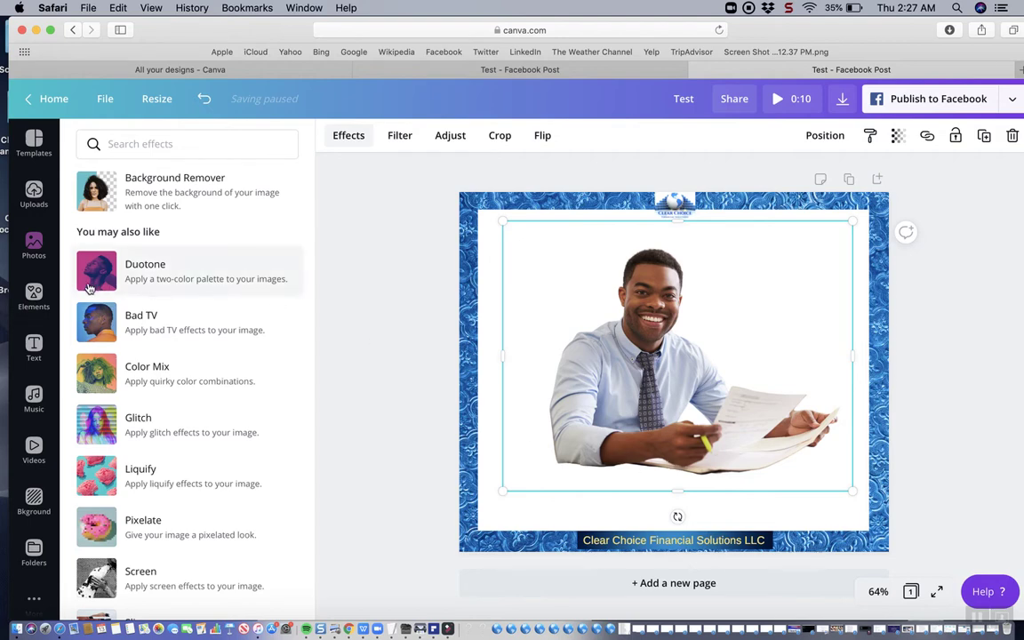
left_click(36, 257)
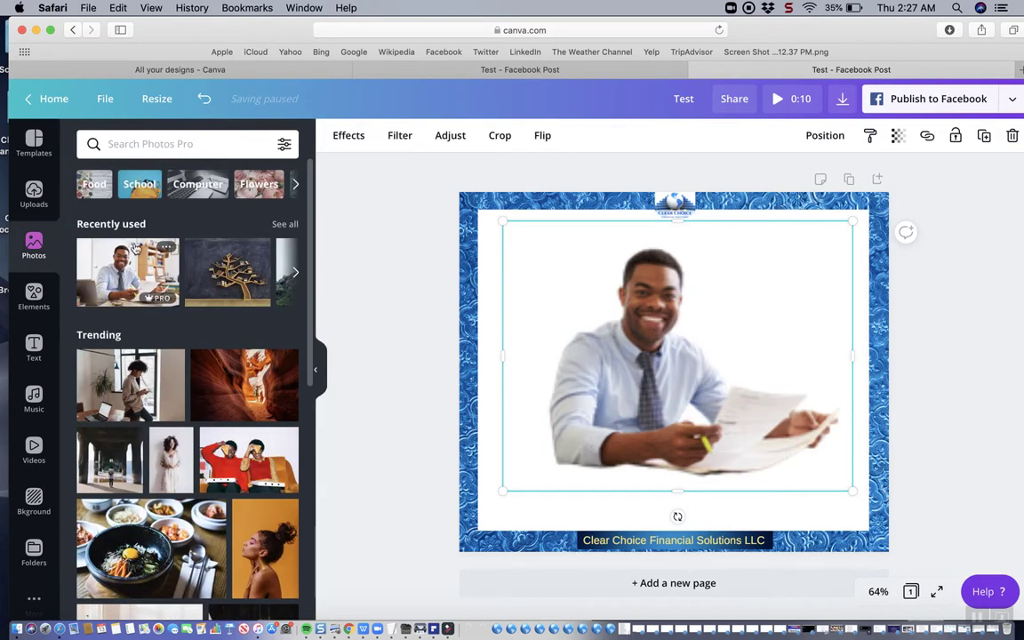
left_click(131, 260)
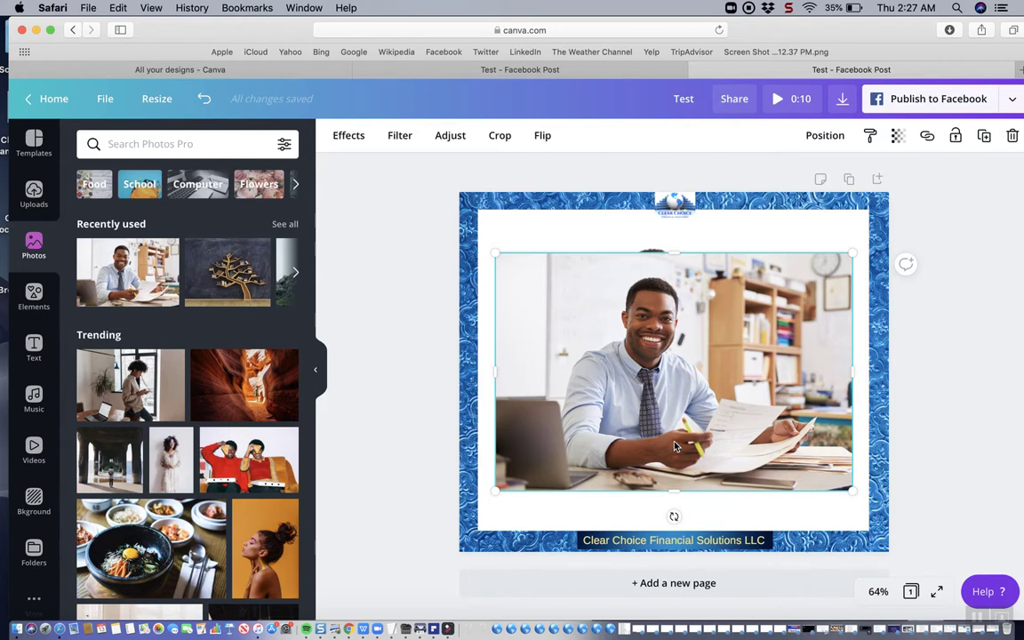
Undo to restore the background-free cutout of the man and move it to the post's lower left
left_click(203, 99)
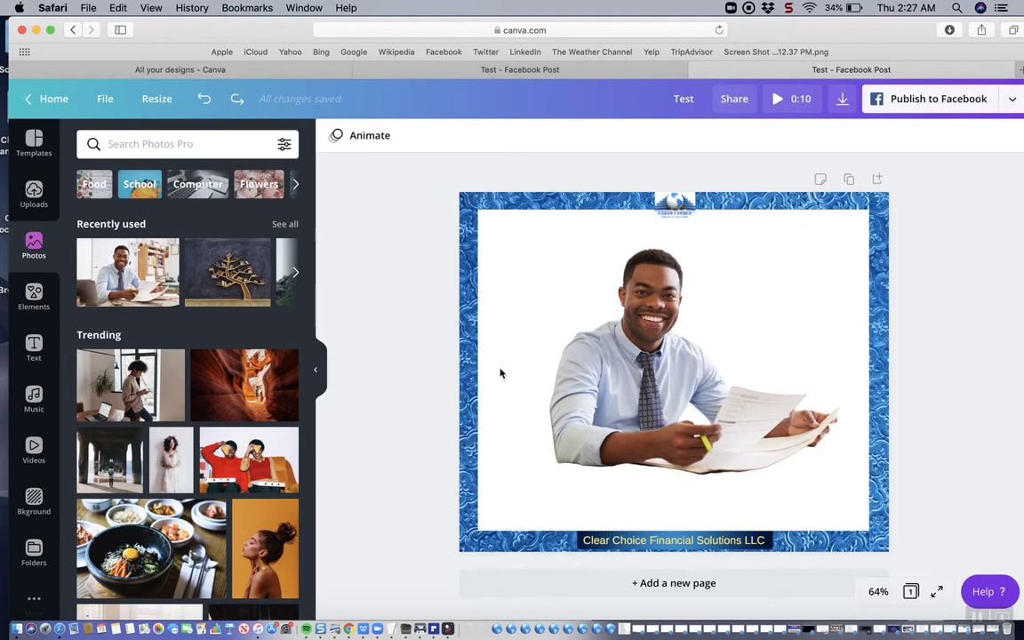
left_click_drag(562, 344, 613, 388)
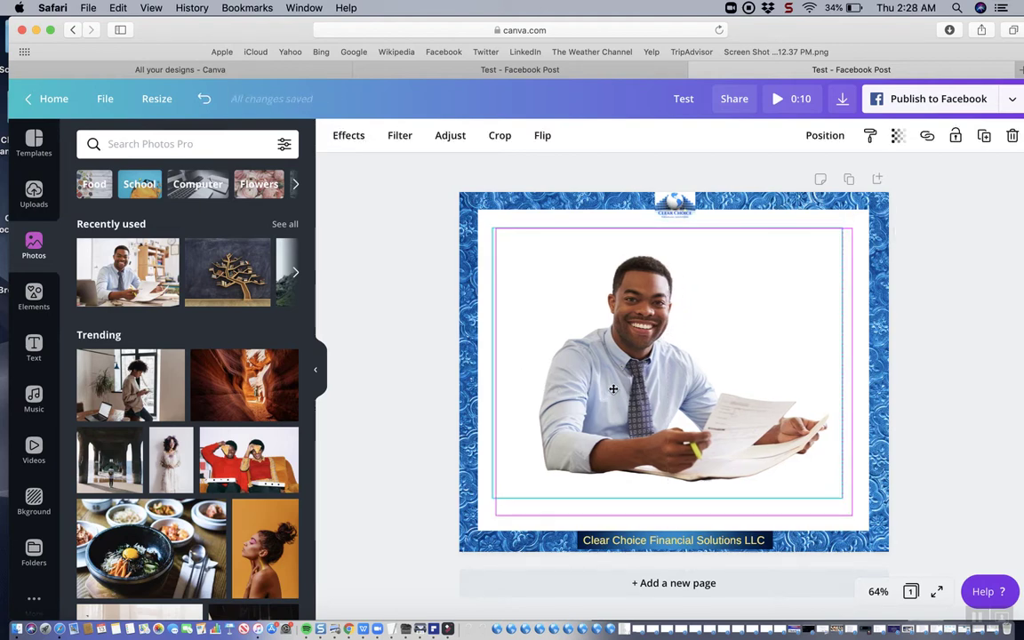
left_click_drag(613, 389, 550, 453)
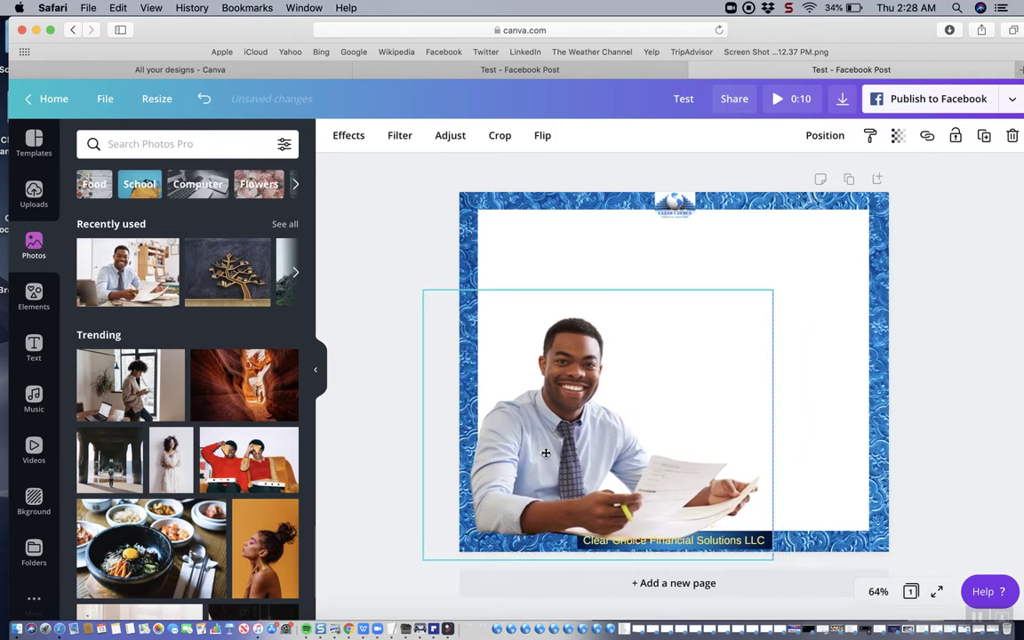
left_click(545, 453)
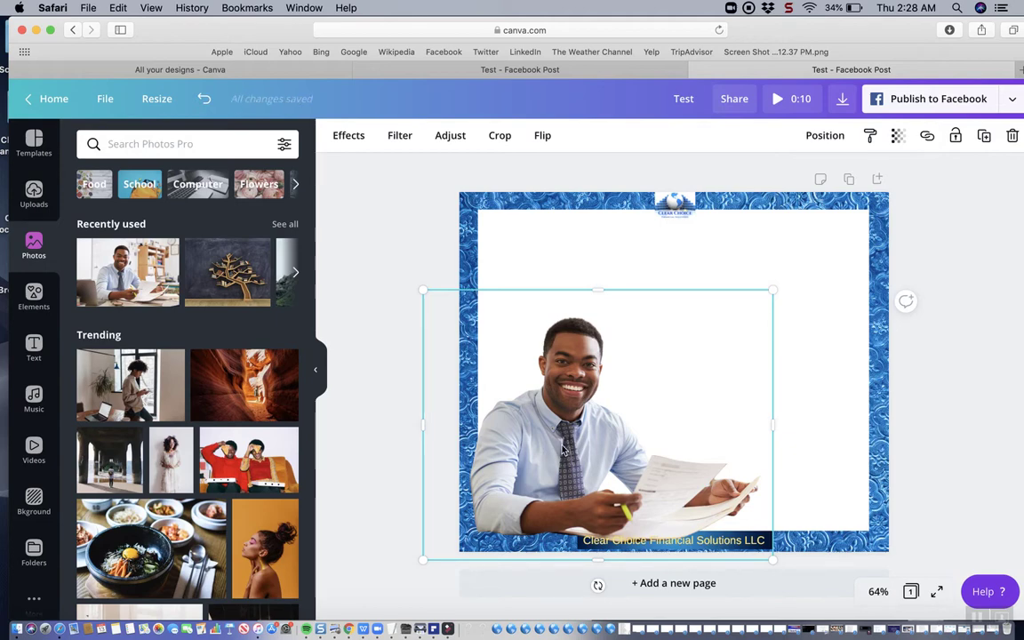
left_click(931, 412)
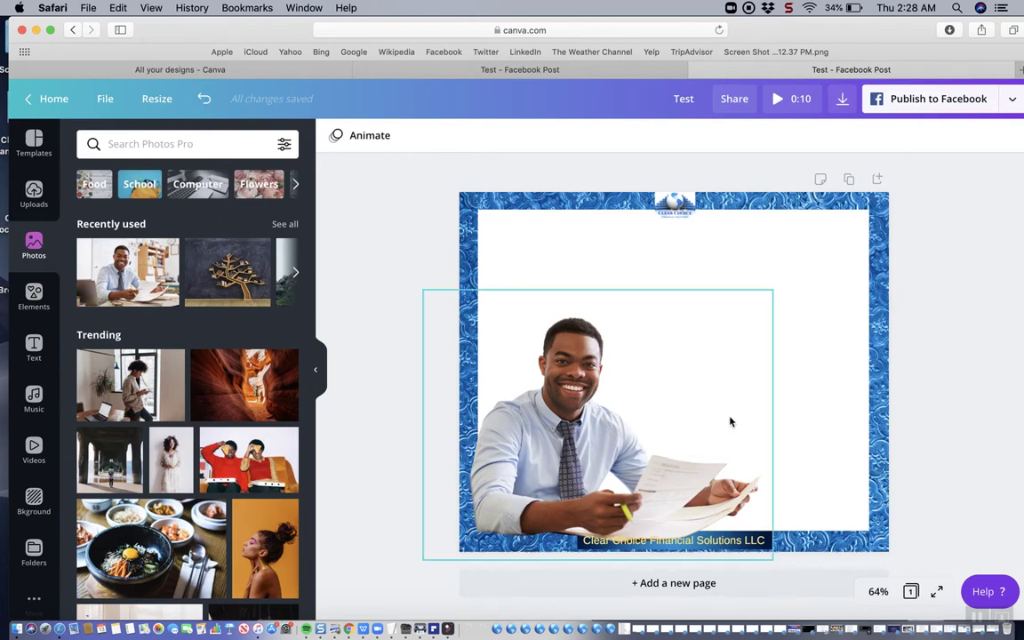
left_click(645, 473)
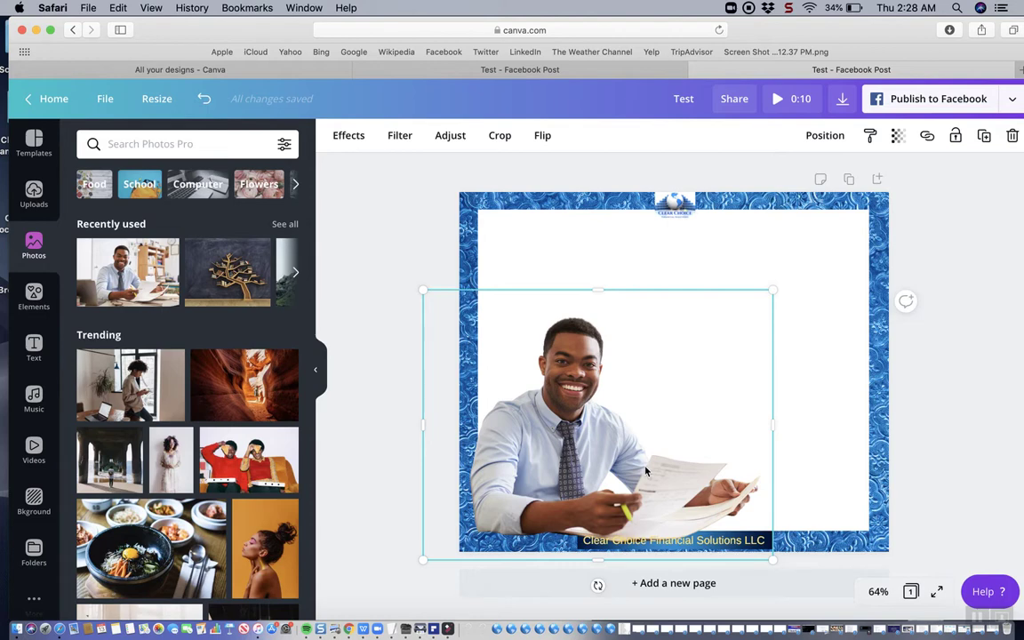
left_click(542, 136)
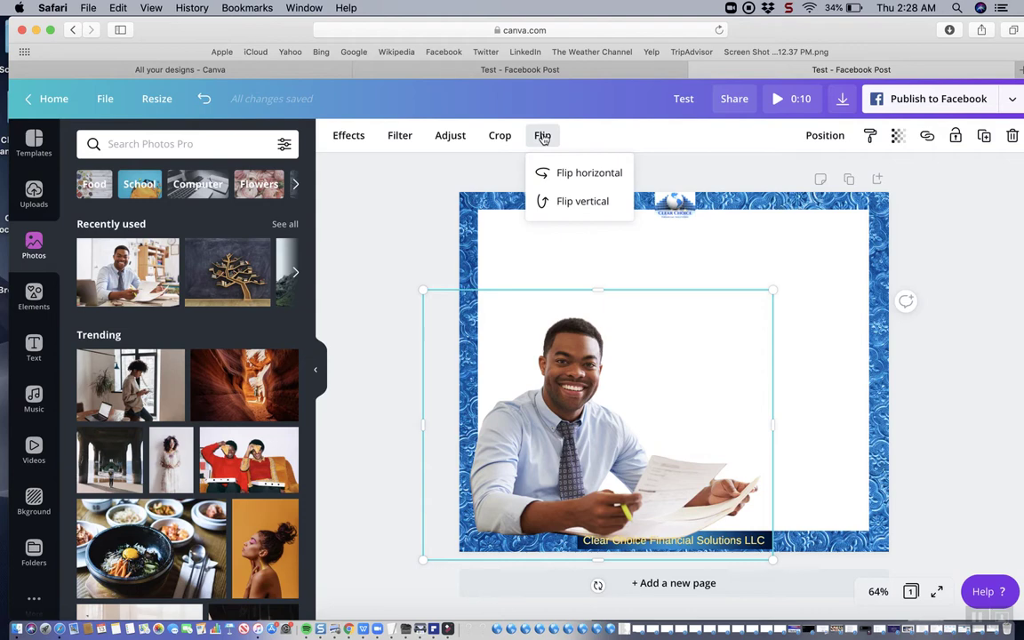
left_click(573, 204)
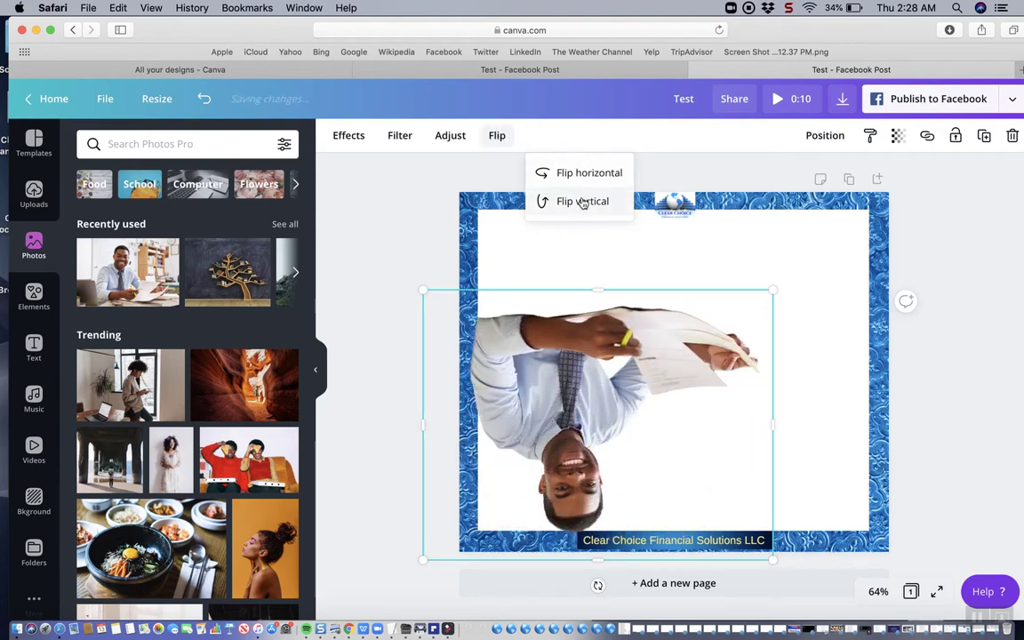
left_click(581, 203)
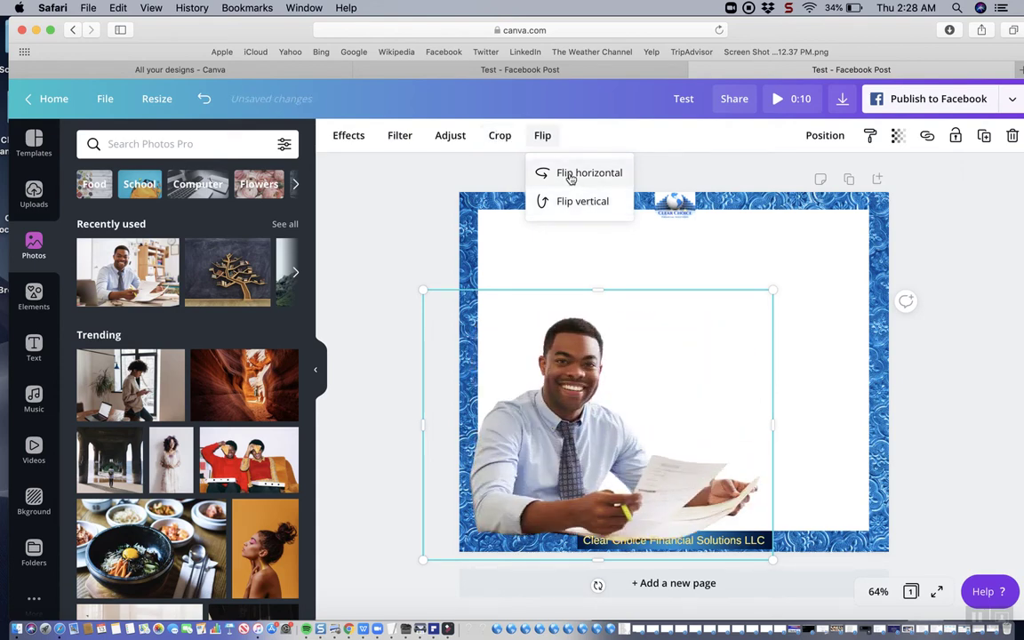
left_click(570, 177)
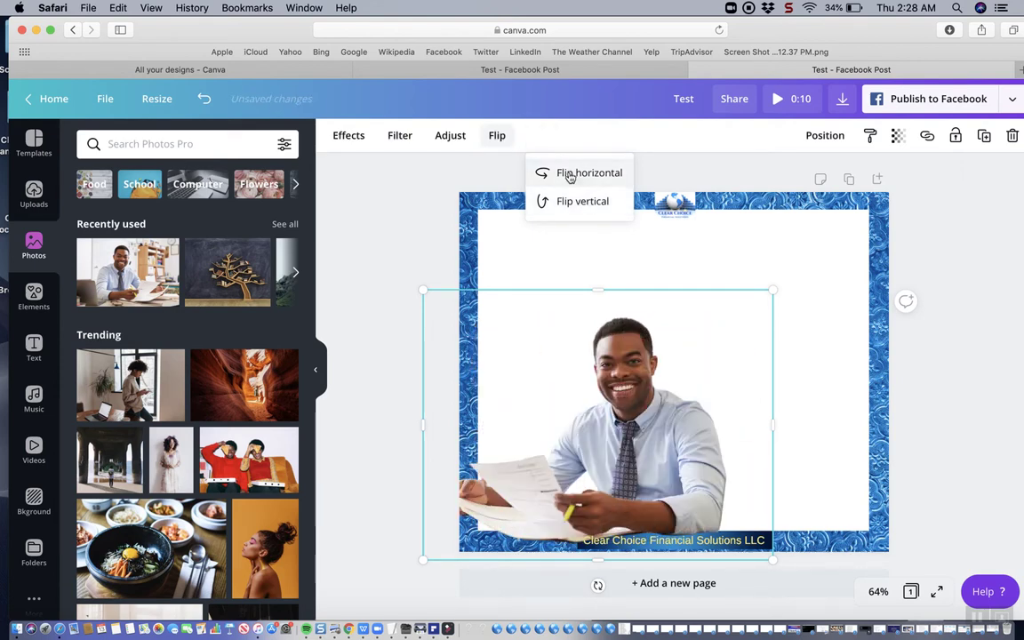
left_click_drag(622, 405, 837, 446)
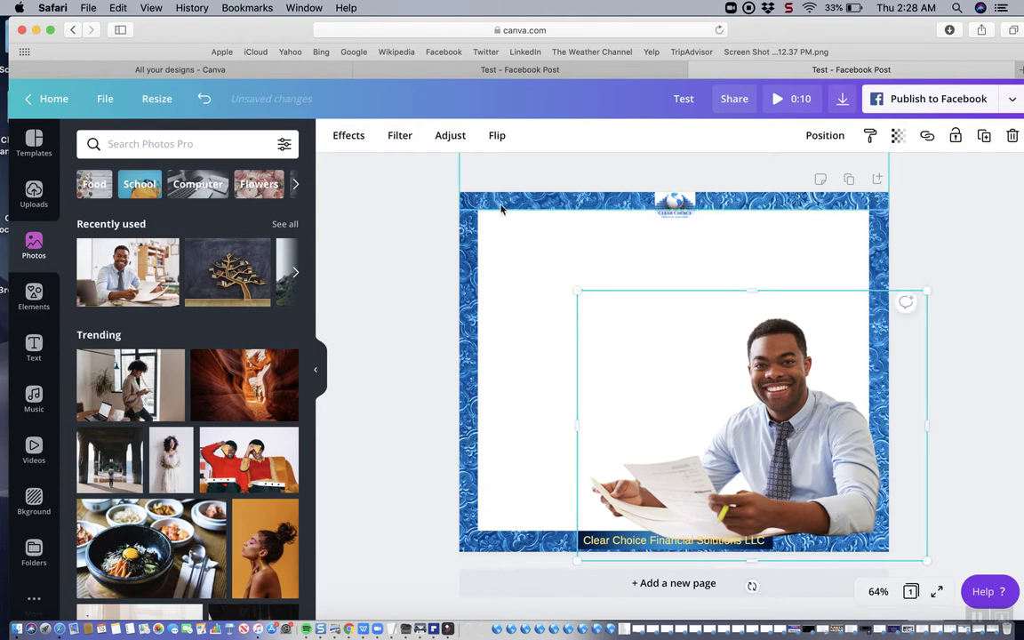
left_click(206, 104)
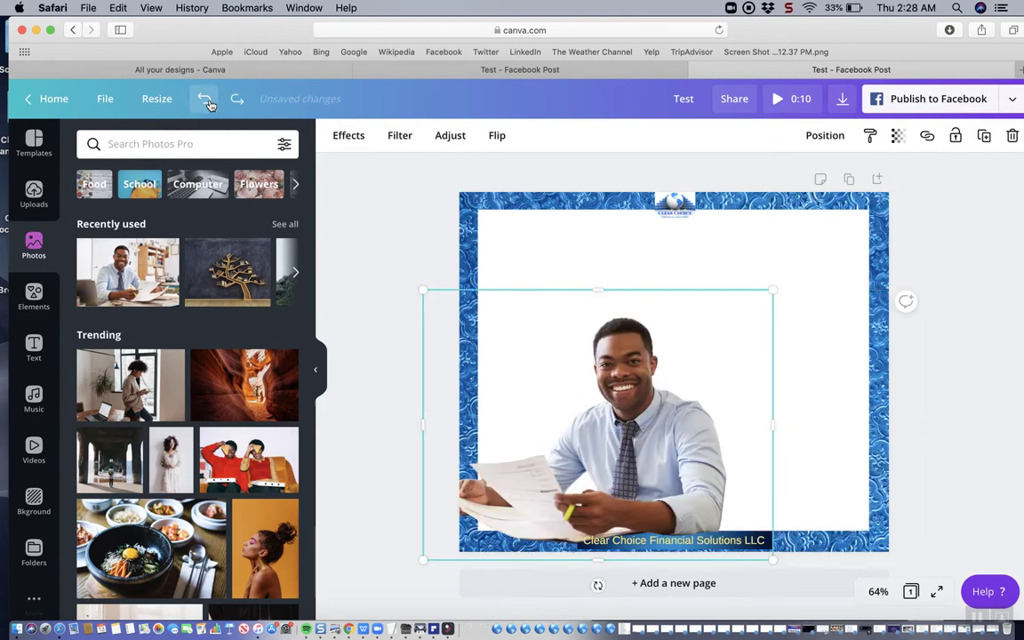
left_click(206, 104)
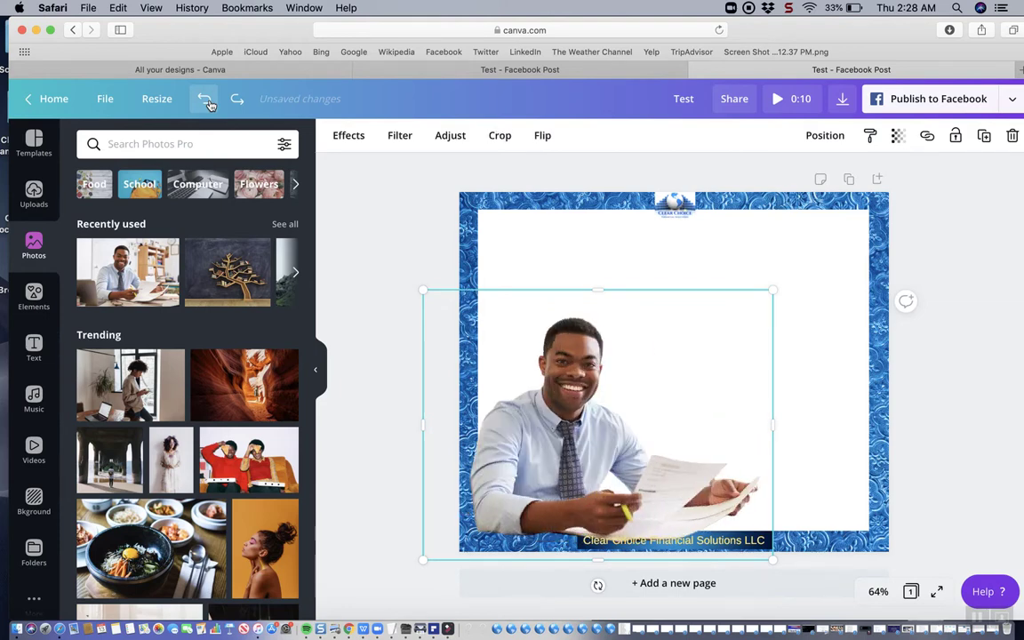
Add the tree-bookshelf chalkboard photo and stretch it up, left, right and down toward the blue border
left_click(575, 280)
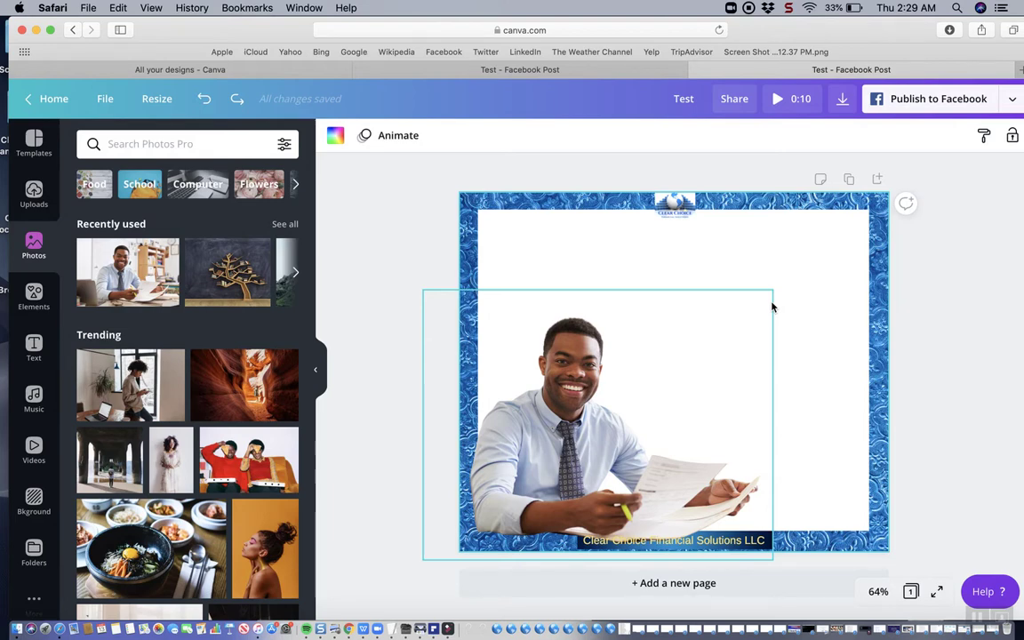
left_click(227, 270)
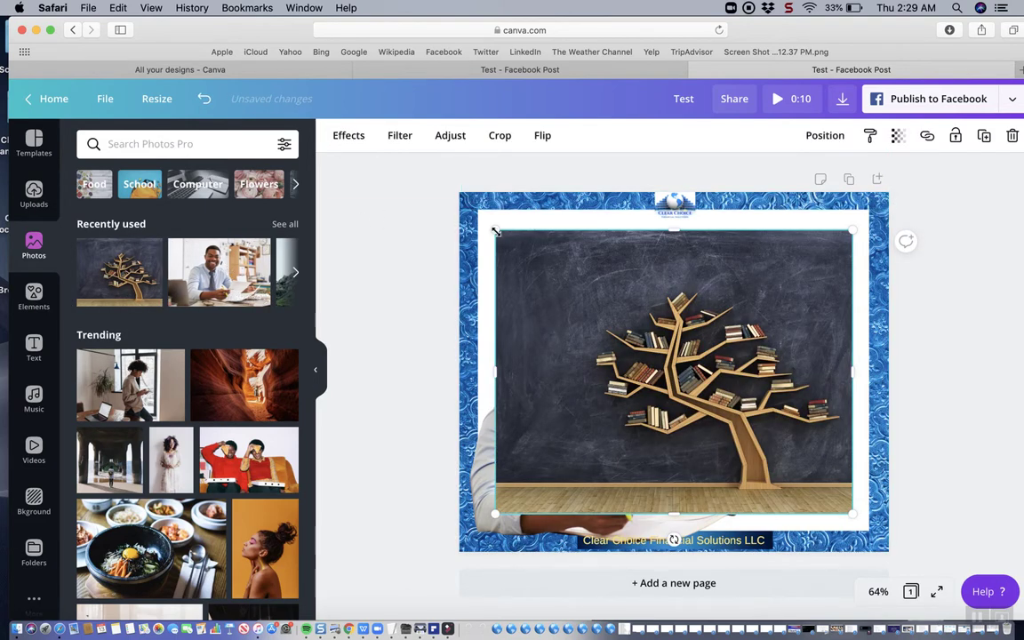
left_click_drag(495, 231, 478, 216)
left_click_drag(667, 202, 666, 207)
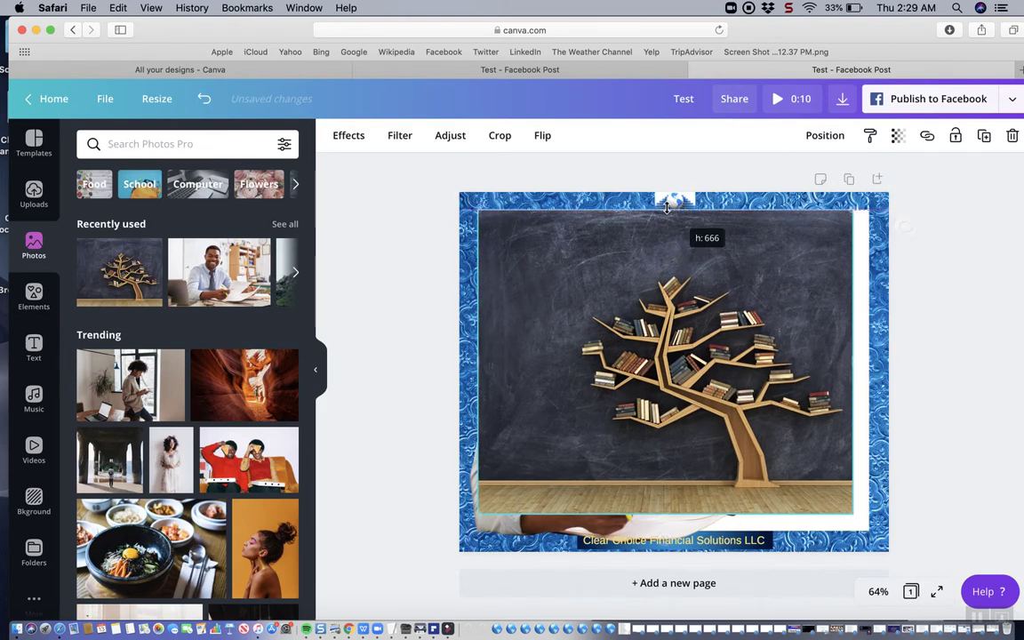
left_click_drag(851, 355, 869, 358)
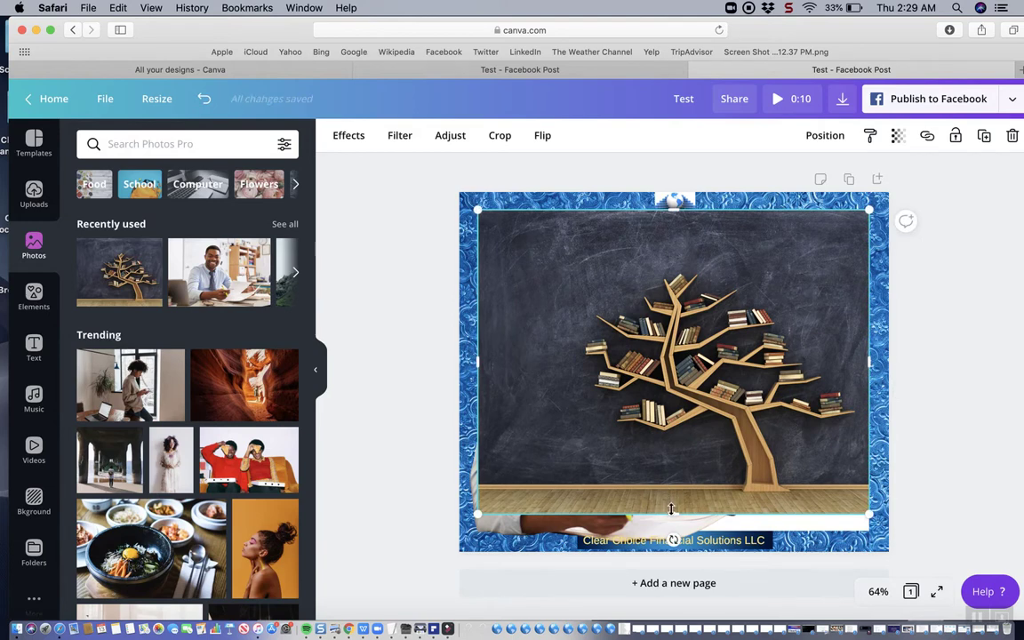
left_click_drag(671, 509, 674, 545)
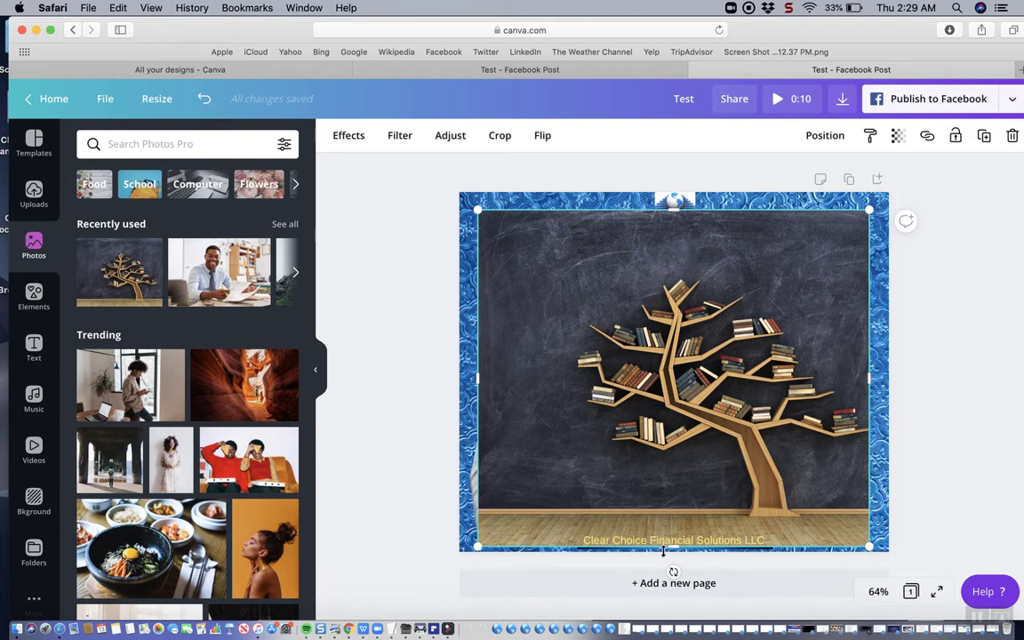
Adjust the tree photo's edges and corners so it covers the frame, sitting just beneath the logo
left_click_drag(674, 544, 675, 507)
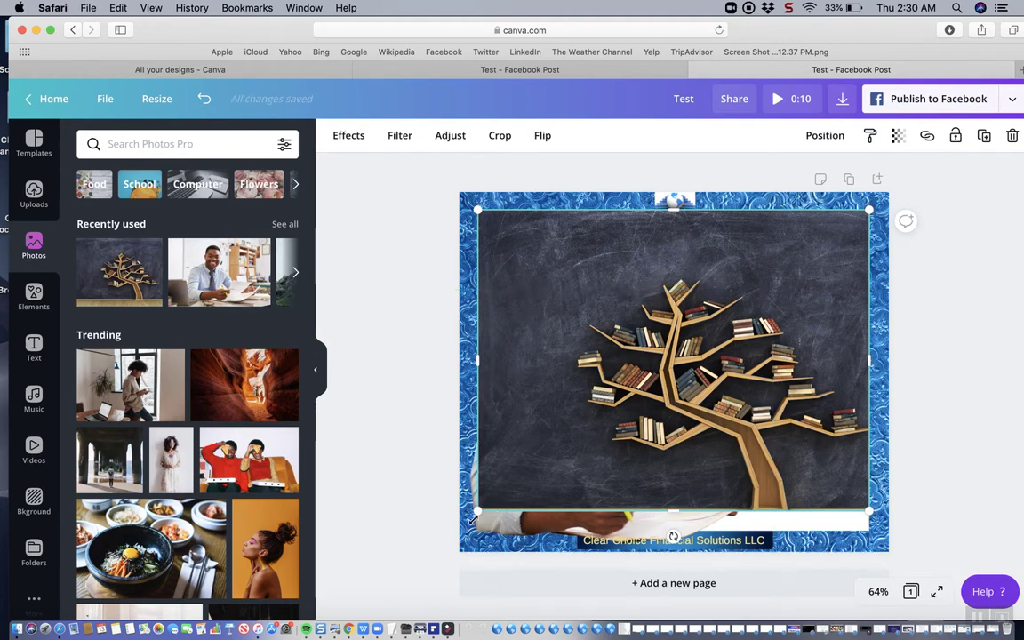
left_click_drag(477, 507, 452, 530)
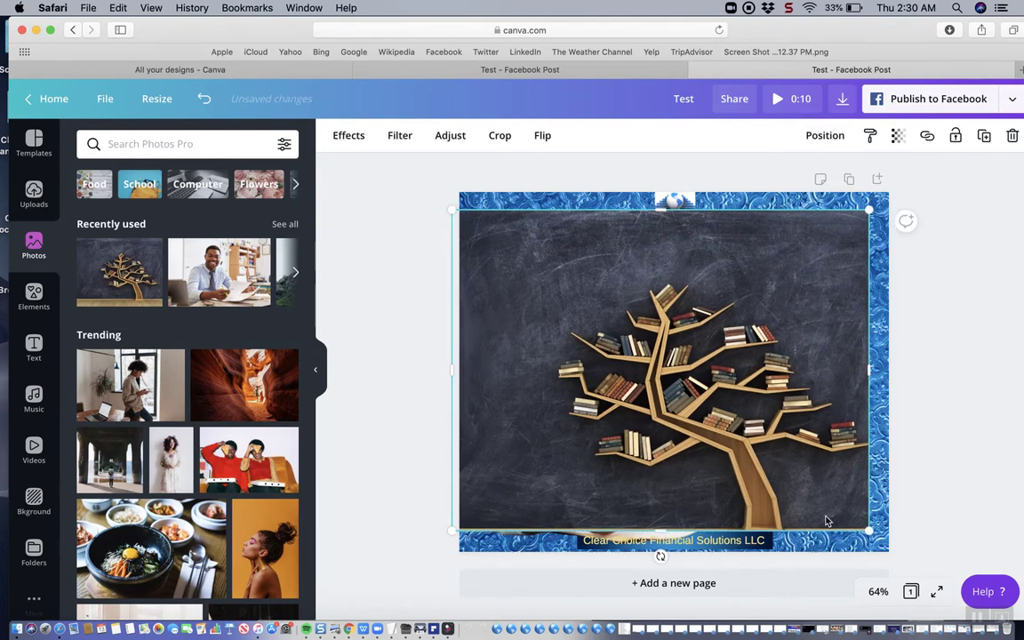
left_click_drag(831, 521, 846, 517)
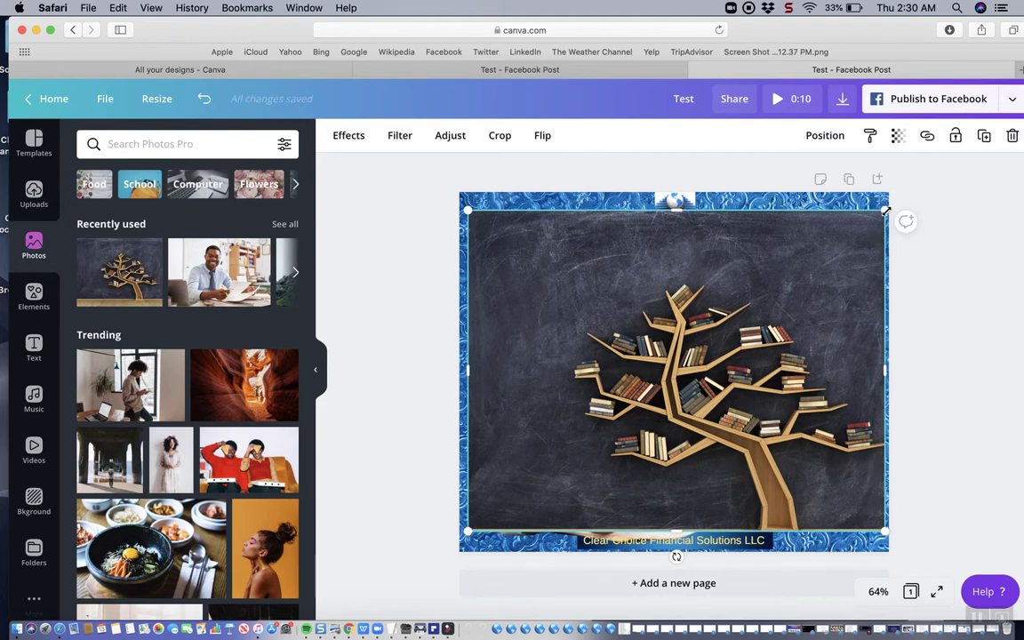
left_click_drag(885, 210, 880, 214)
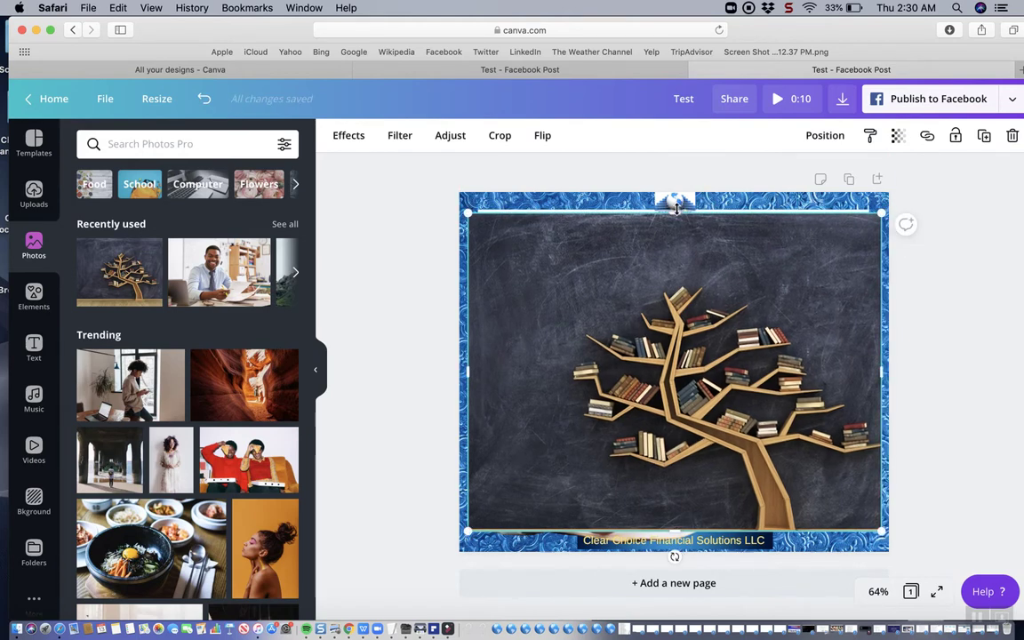
left_click_drag(675, 209, 676, 203)
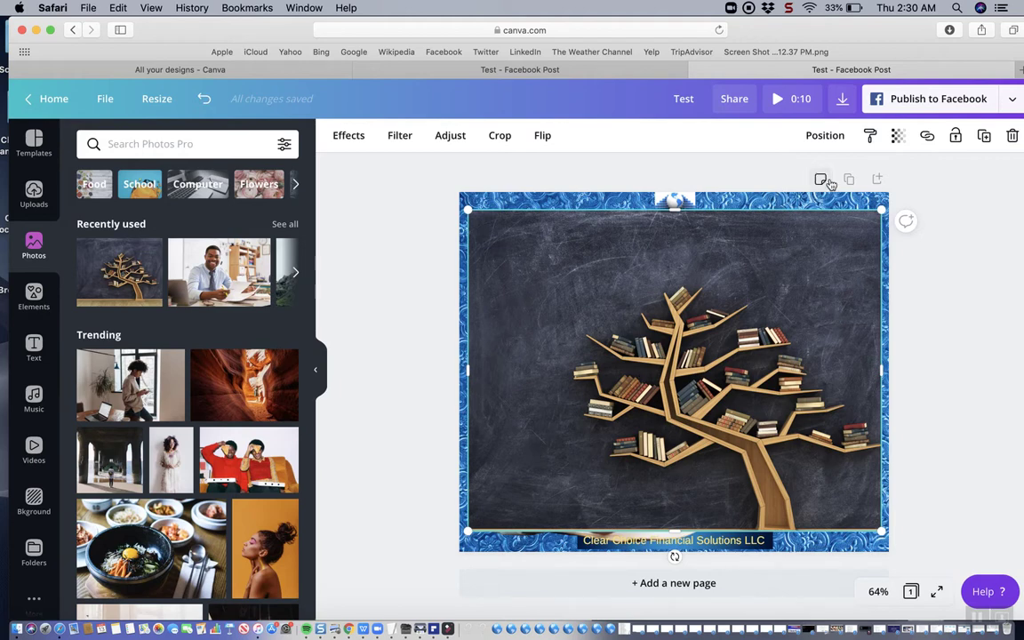
Send the chalkboard tree image to the back with Position > To back, behind the man
left_click(826, 138)
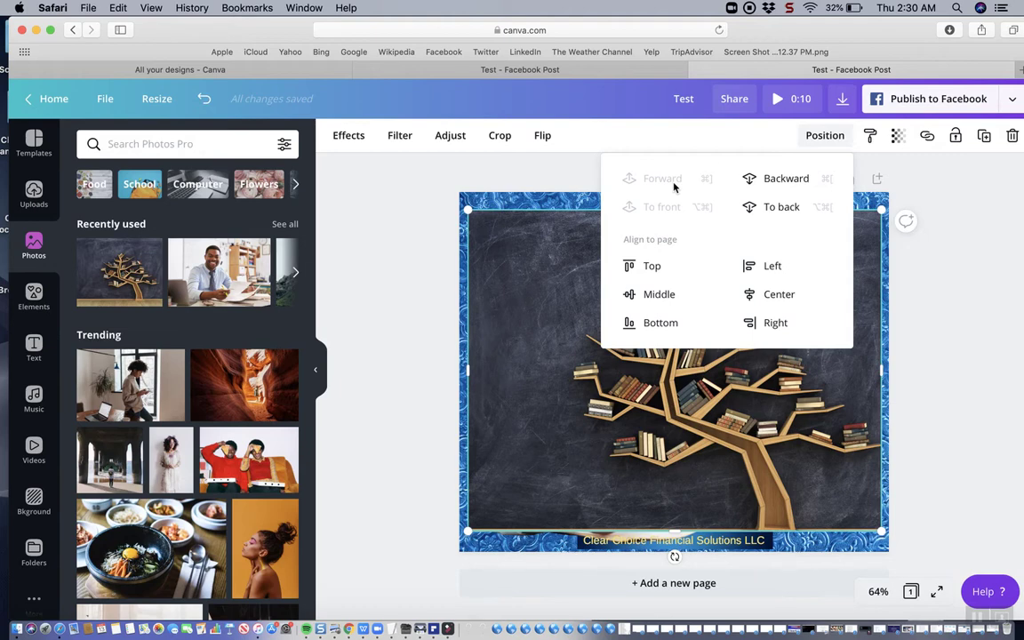
left_click(782, 207)
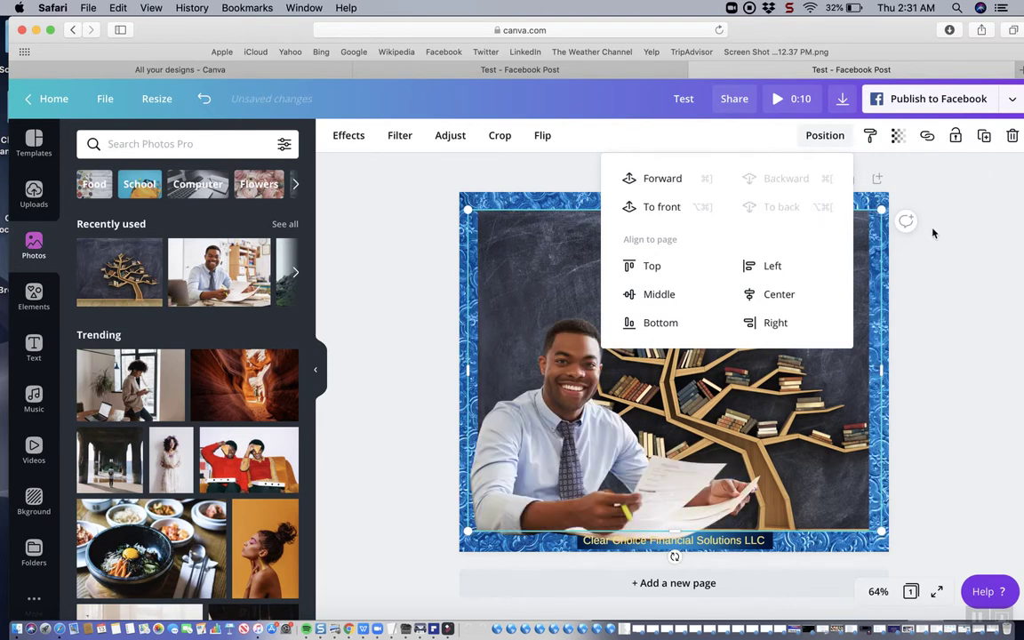
left_click(954, 256)
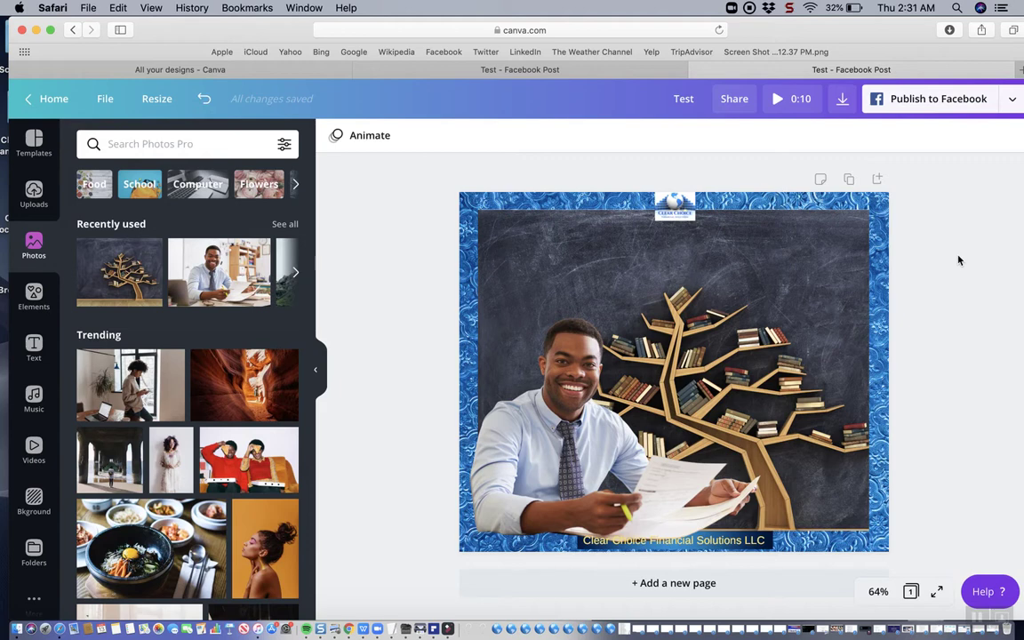
Reposition the chalkboard image and stretch its left and top edges out to the blue border
left_click(787, 369)
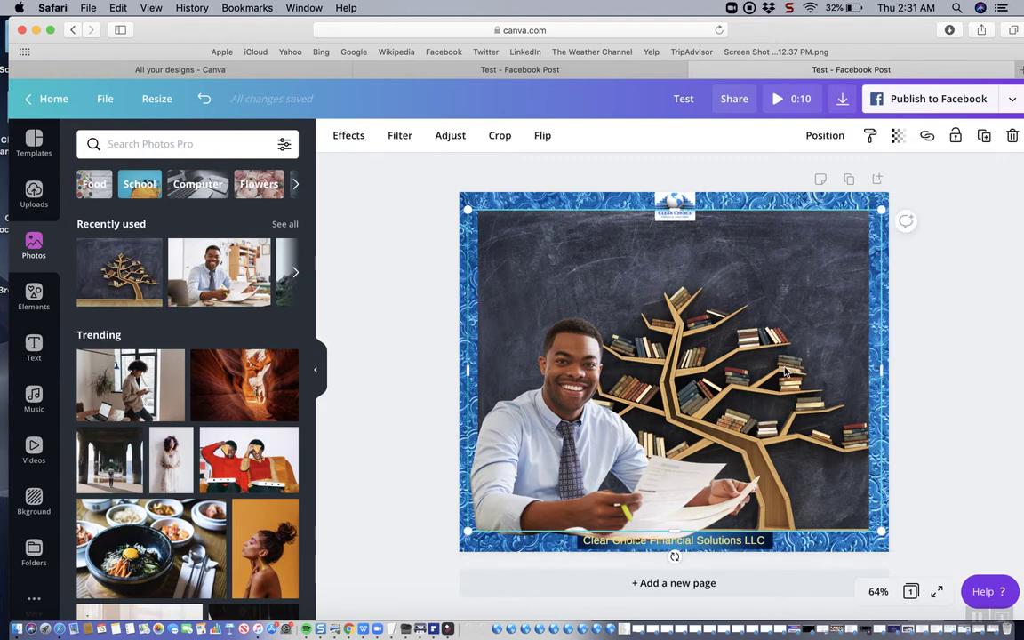
left_click_drag(785, 372, 847, 351)
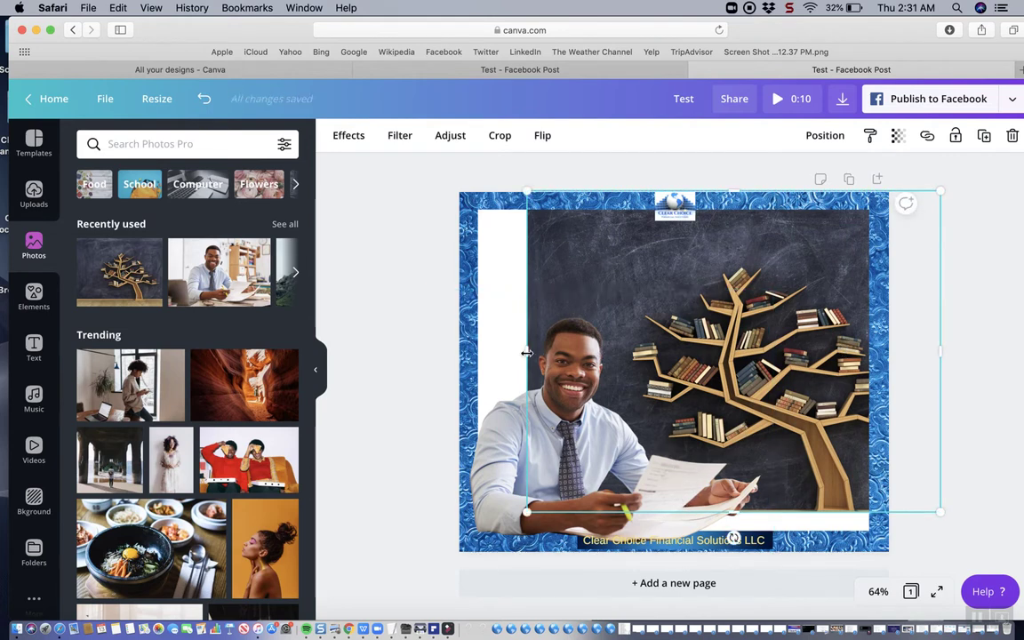
left_click_drag(526, 353, 471, 388)
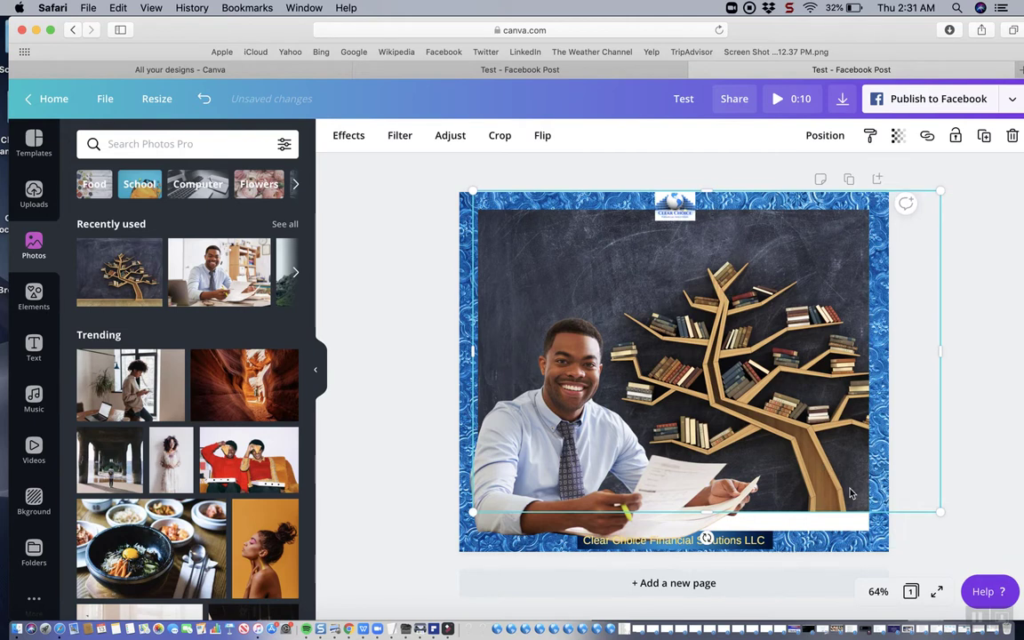
left_click_drag(849, 494, 862, 512)
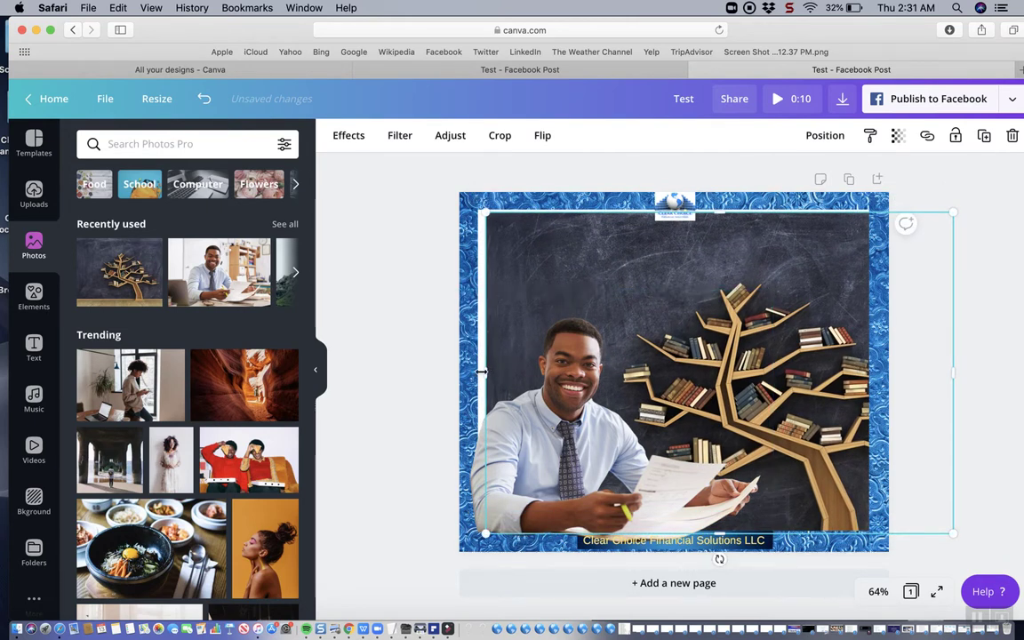
left_click_drag(479, 371, 469, 371)
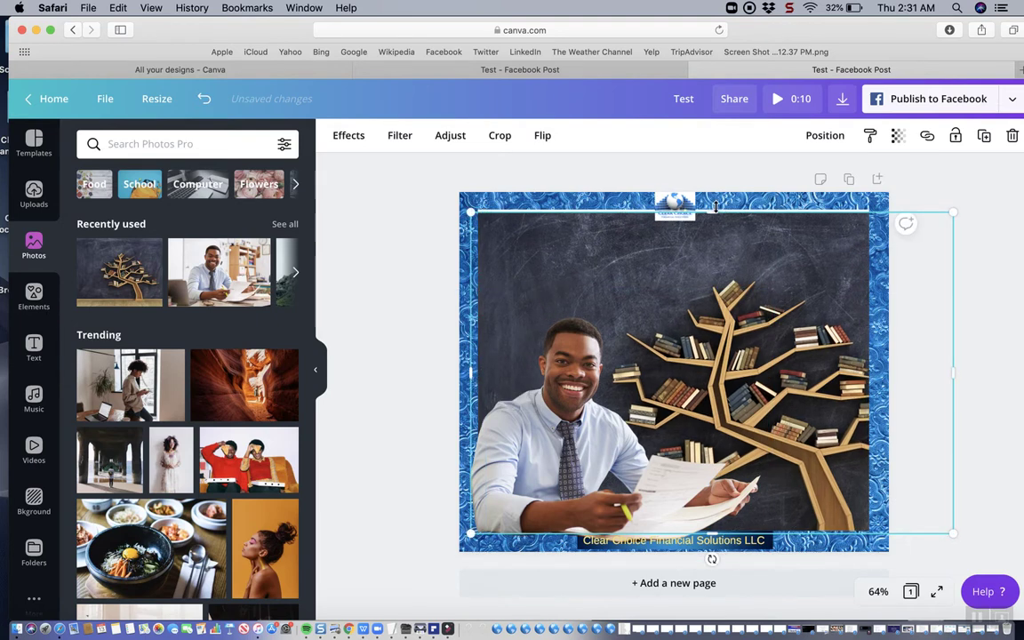
left_click_drag(715, 207, 720, 210)
left_click_drag(786, 318, 794, 316)
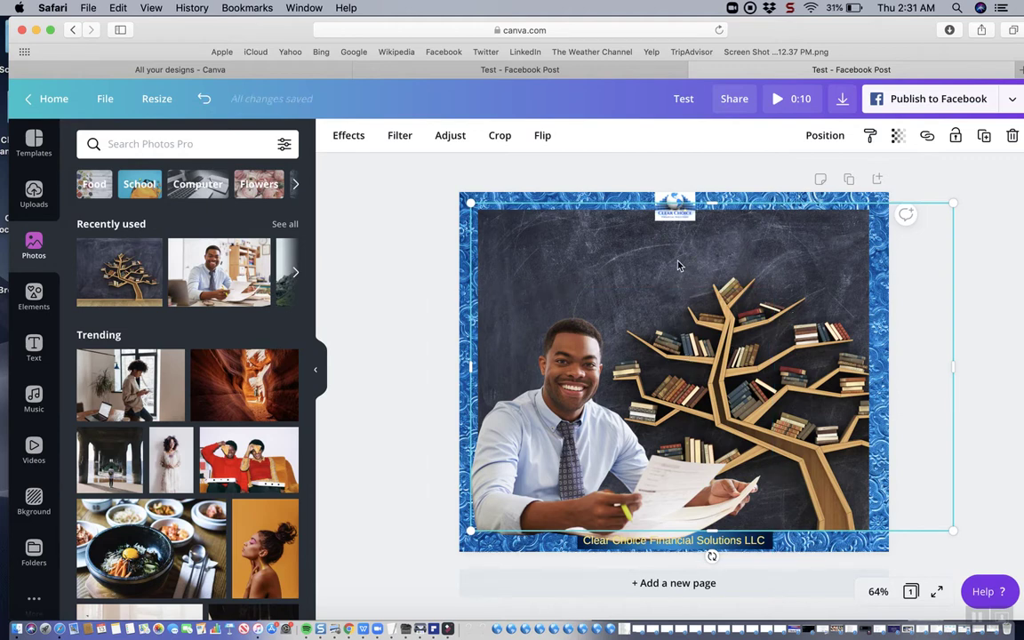
Enlarge the man's cutout to about 1,019 × 787 and shift it slightly left
left_click(573, 373)
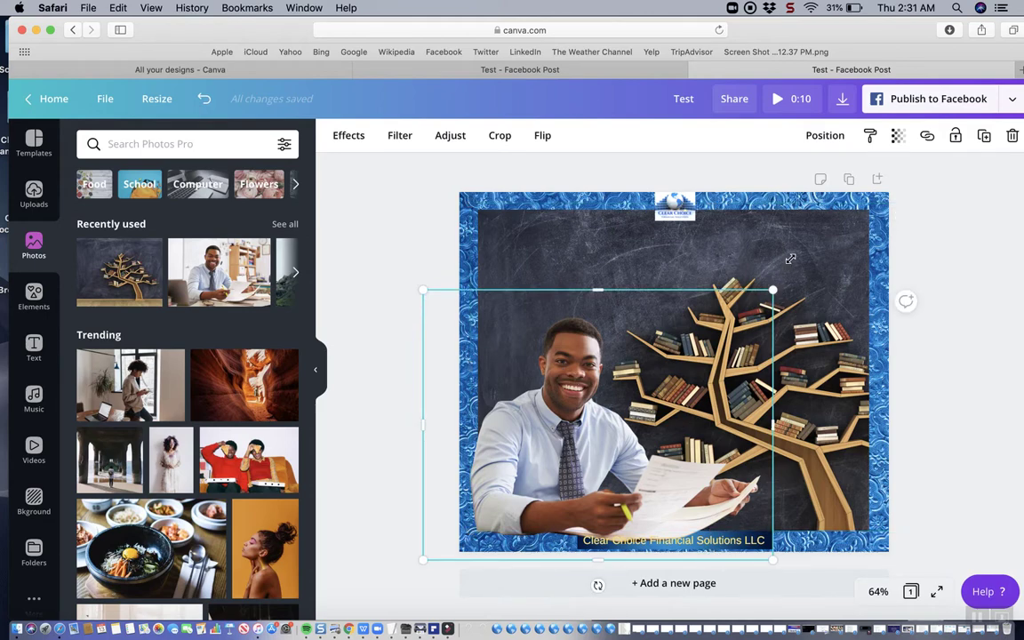
left_click_drag(772, 289, 875, 178)
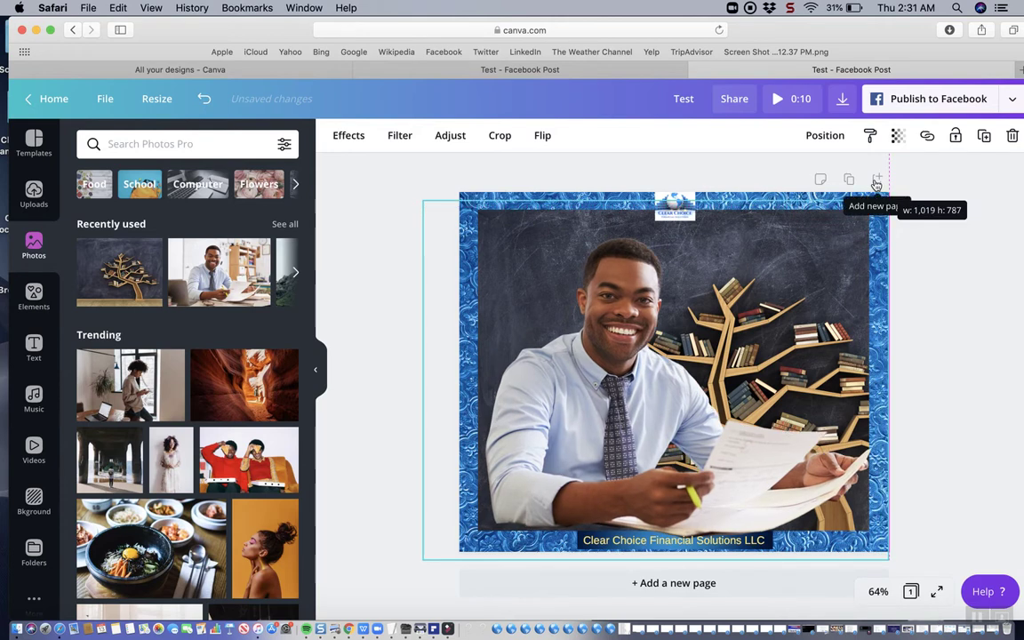
left_click_drag(557, 352, 603, 391)
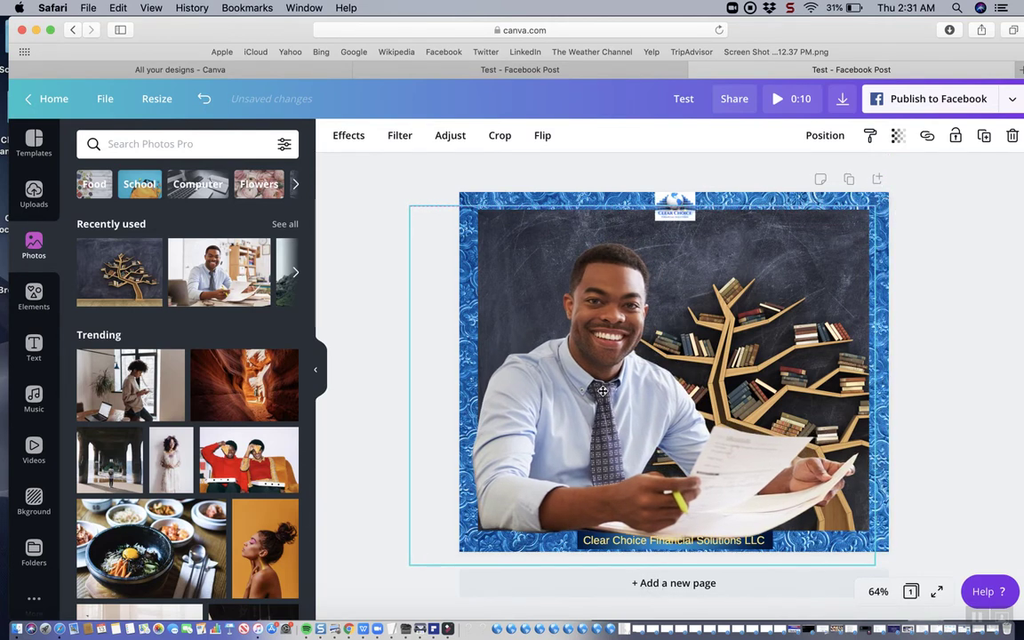
left_click(935, 312)
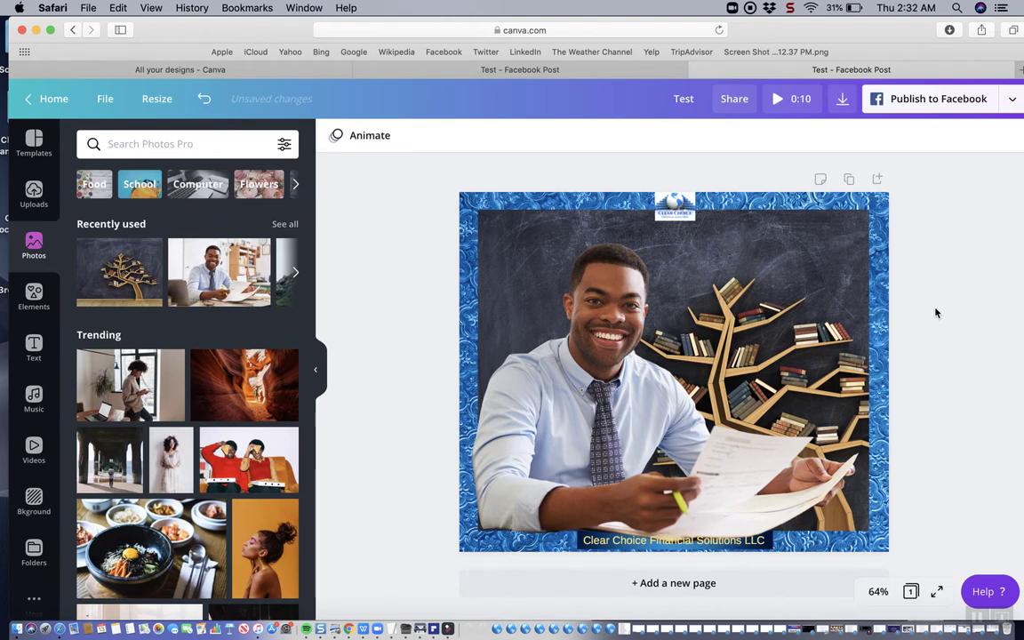
Undo an accidental desk-photo add, then duplicate the man-and-bookshelf page as page 2
left_click(217, 274)
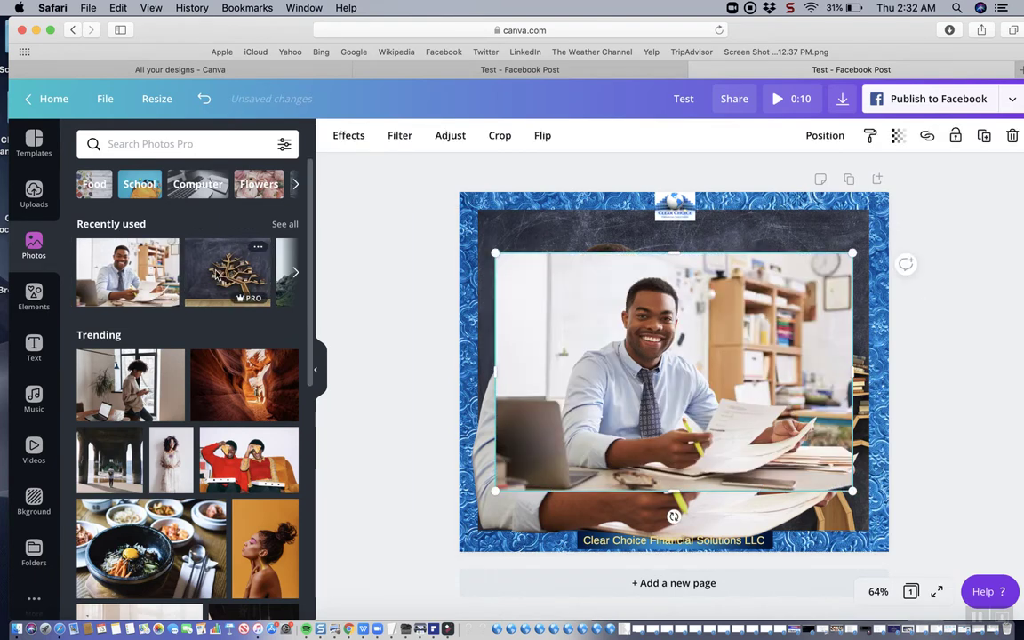
left_click(205, 98)
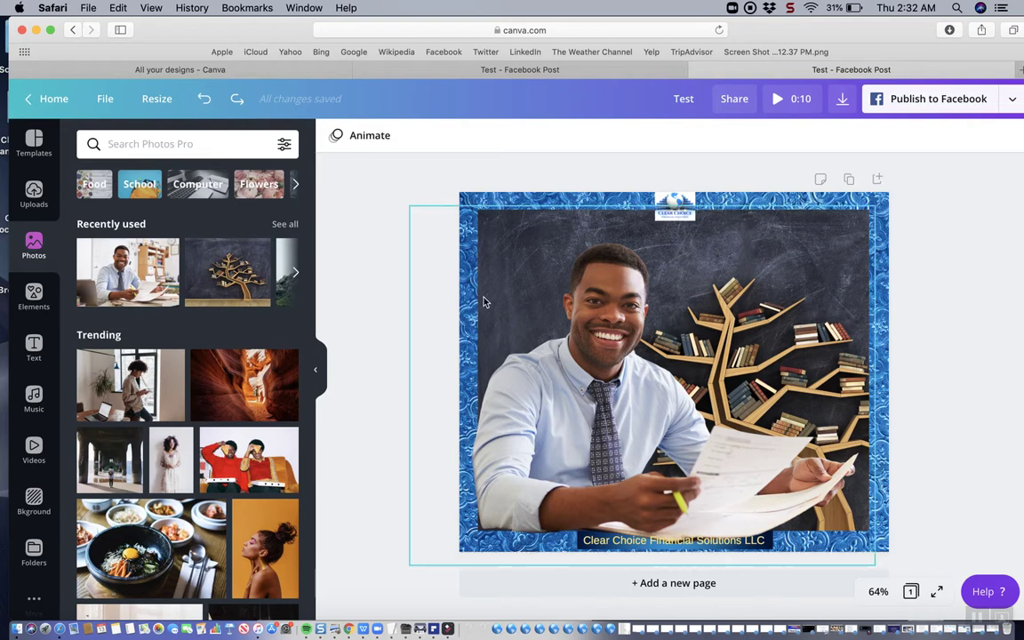
left_click(856, 180)
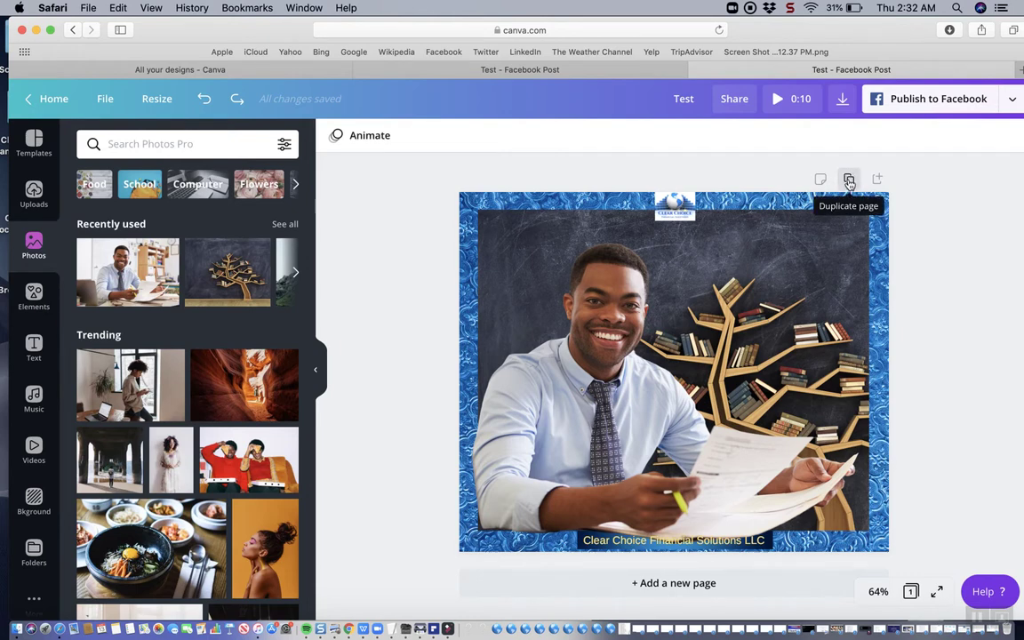
left_click(853, 180)
left_click(942, 388)
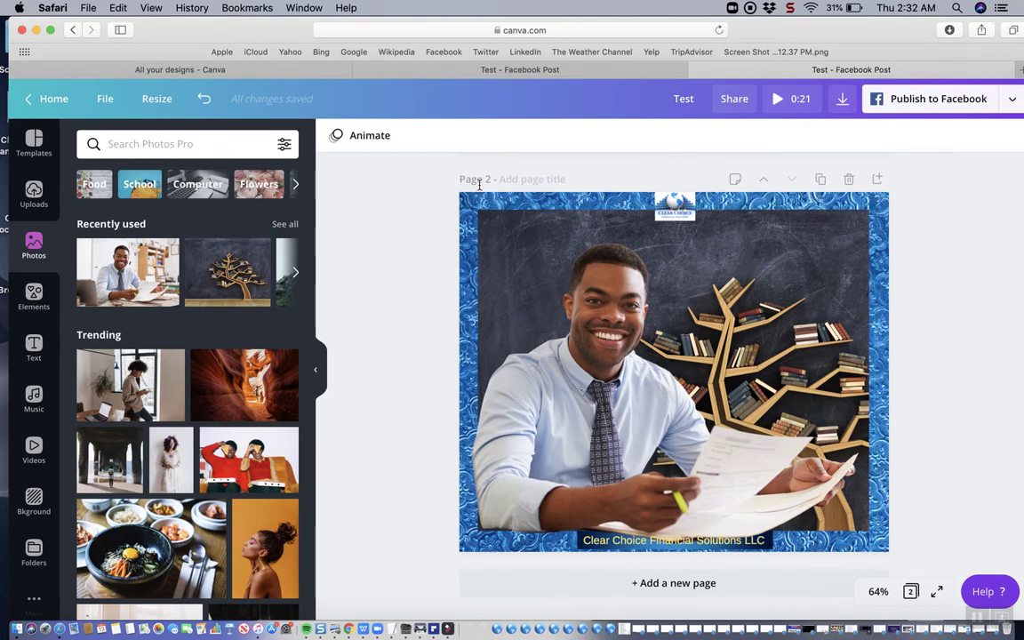
Delete the duplicated page 2, add a blank page instead, and show all Recently used photos
scroll(814, 291, "up", 3)
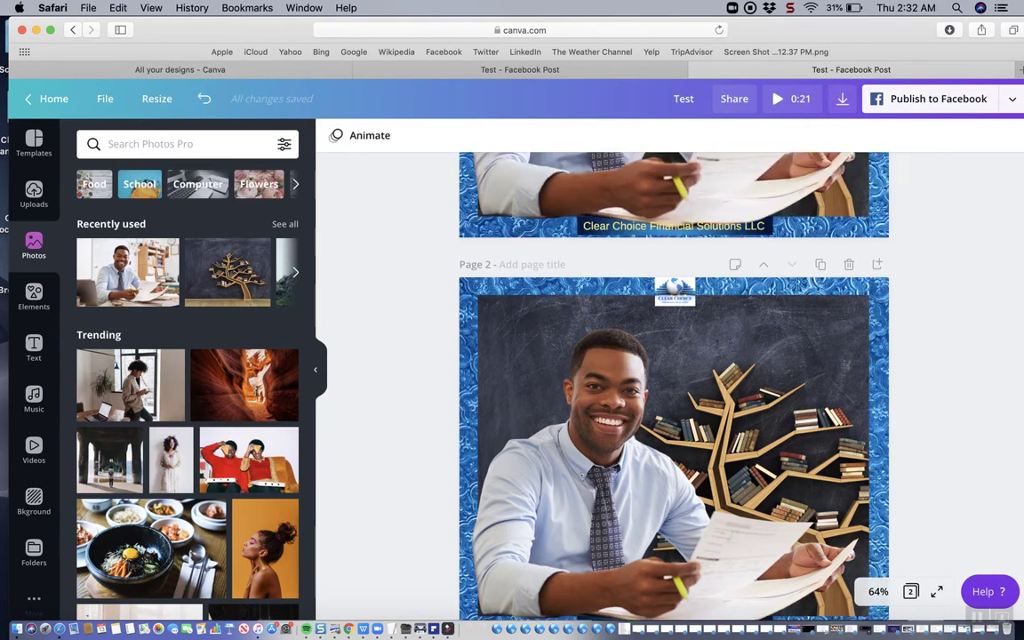
scroll(821, 182, "down", 3)
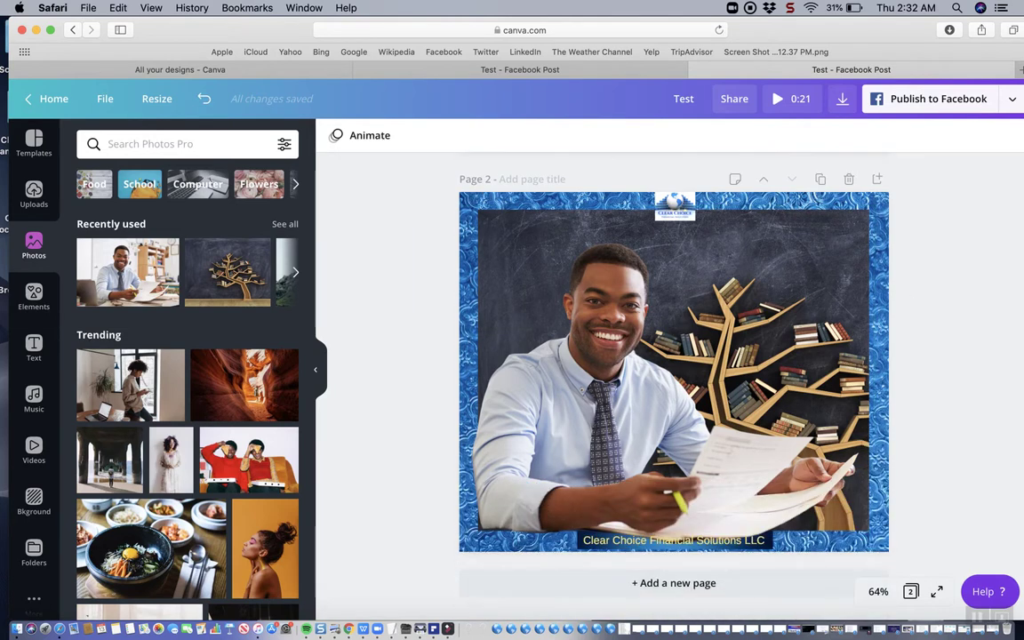
left_click(848, 179)
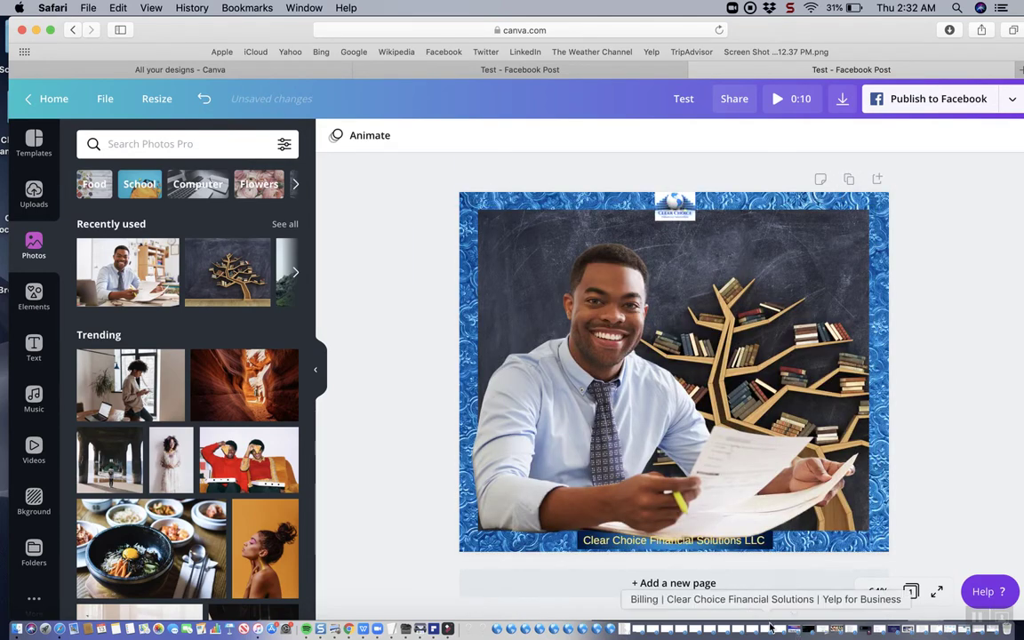
left_click(688, 582)
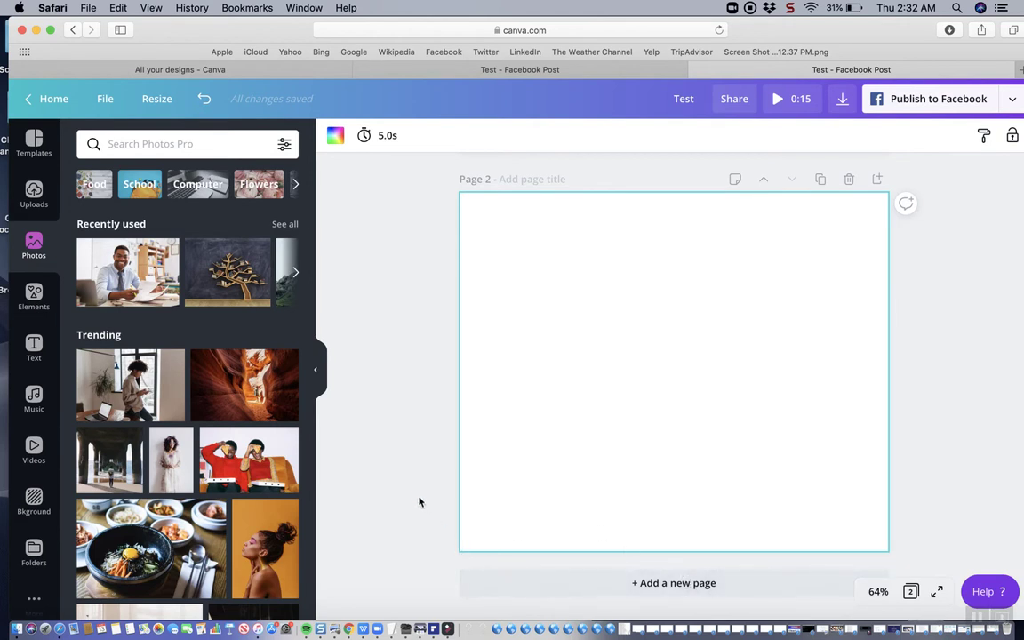
left_click(284, 224)
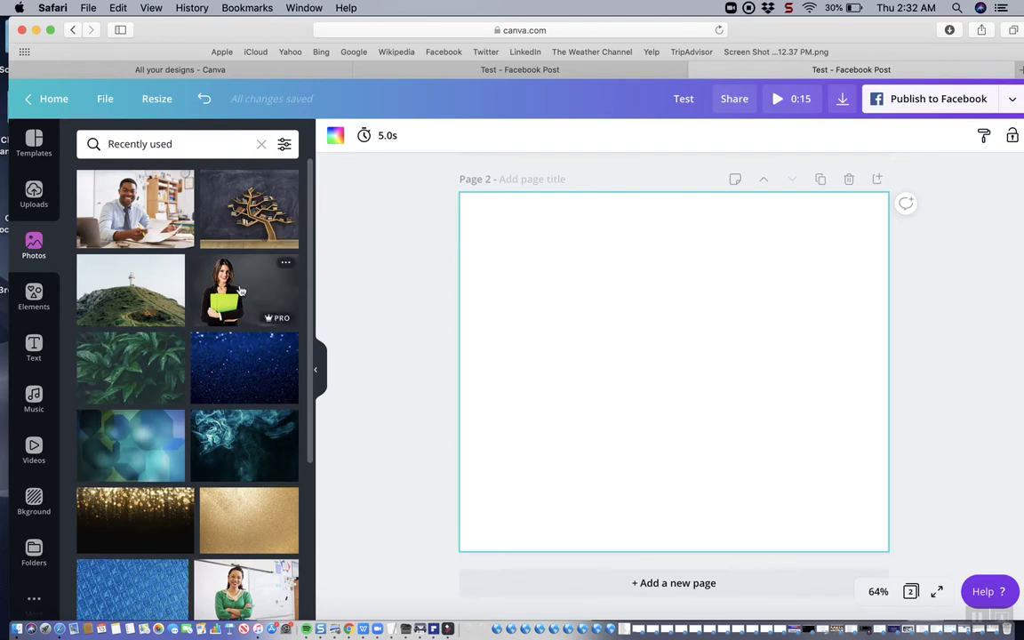
Add the photo of the smiling woman holding a green folder to page 2
left_click(240, 292)
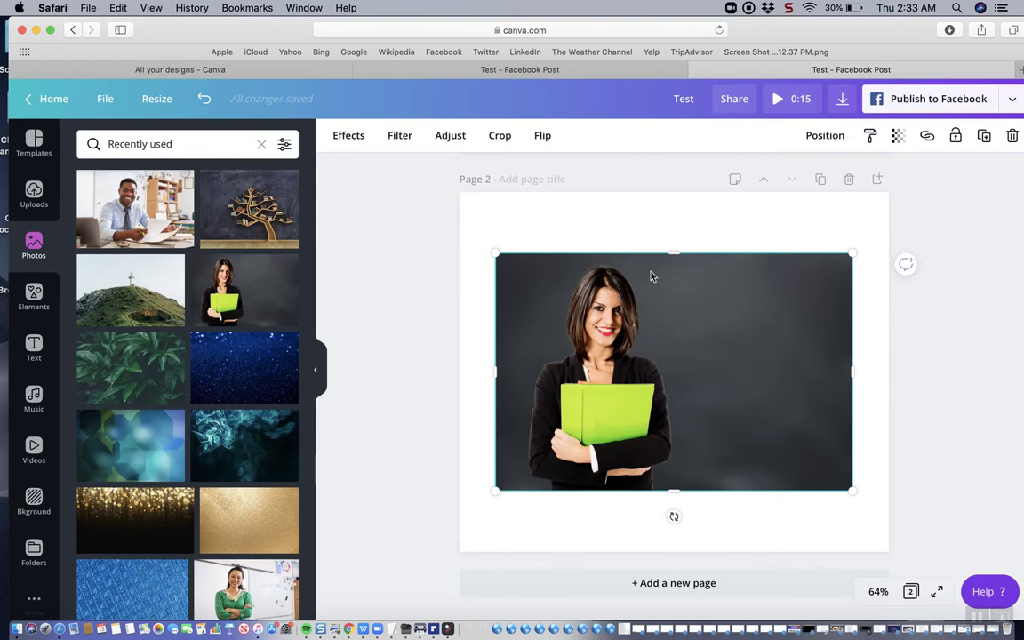
Apply Effects > Background Remover to cut the dark backdrop out of the woman's photo
left_click(357, 139)
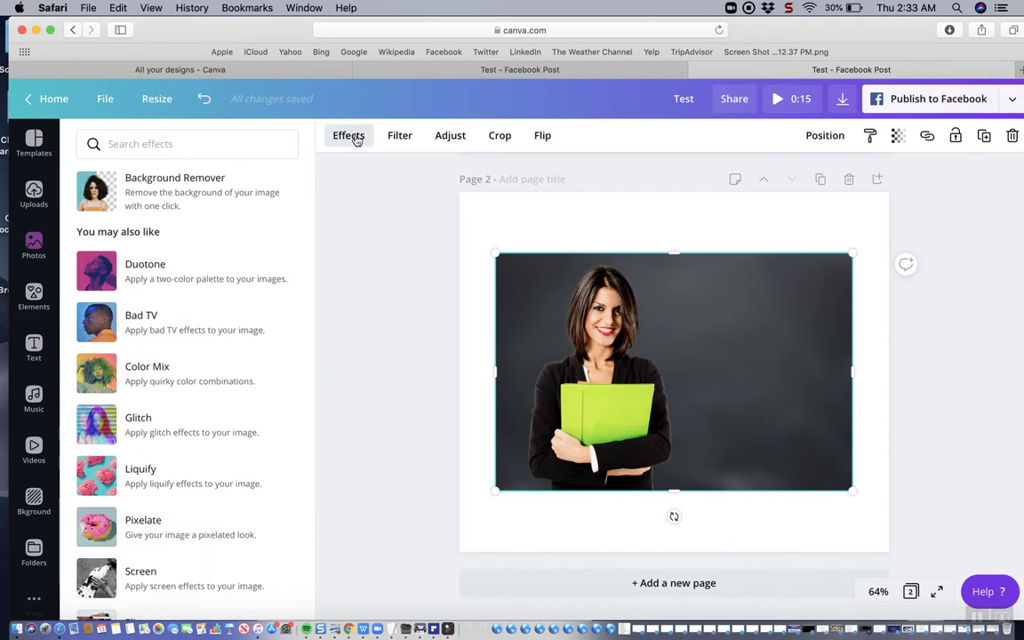
left_click(226, 195)
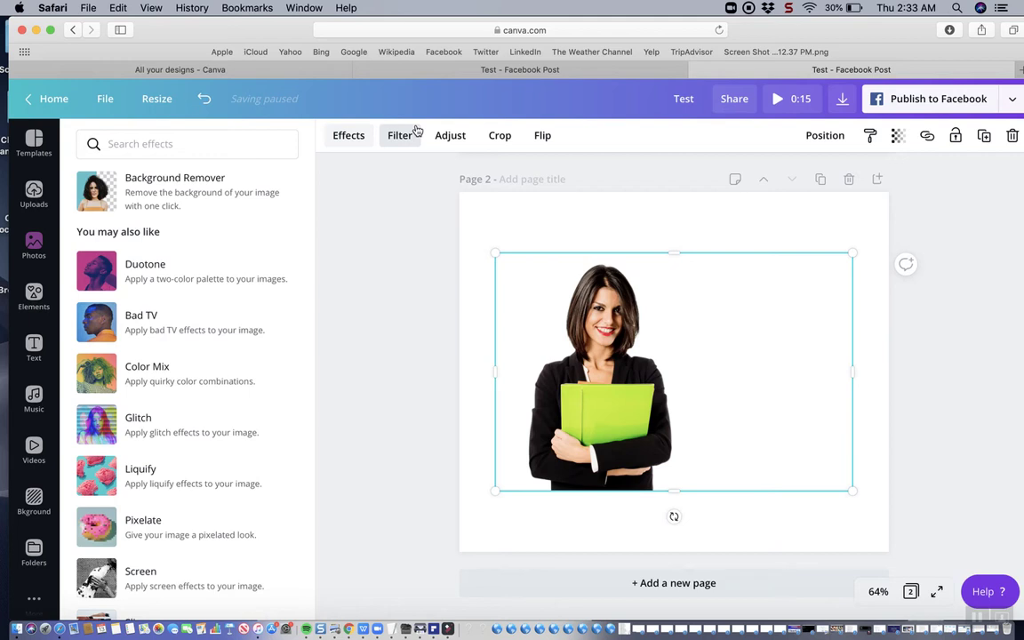
left_click(736, 181)
left_click(762, 216)
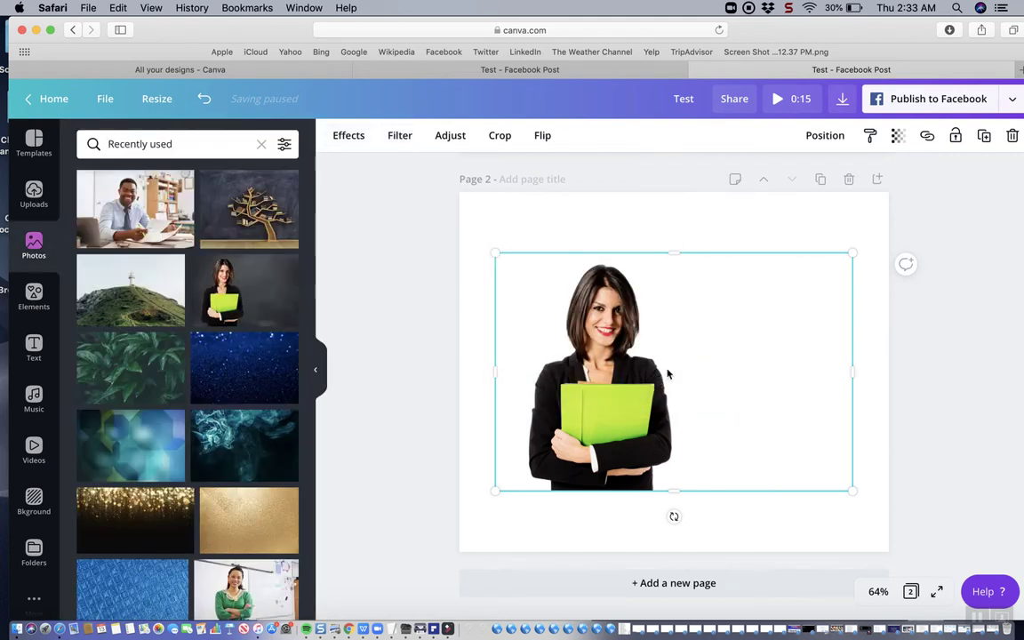
Drag the woman cutout down and left into page two's bottom-left corner
left_click(734, 181)
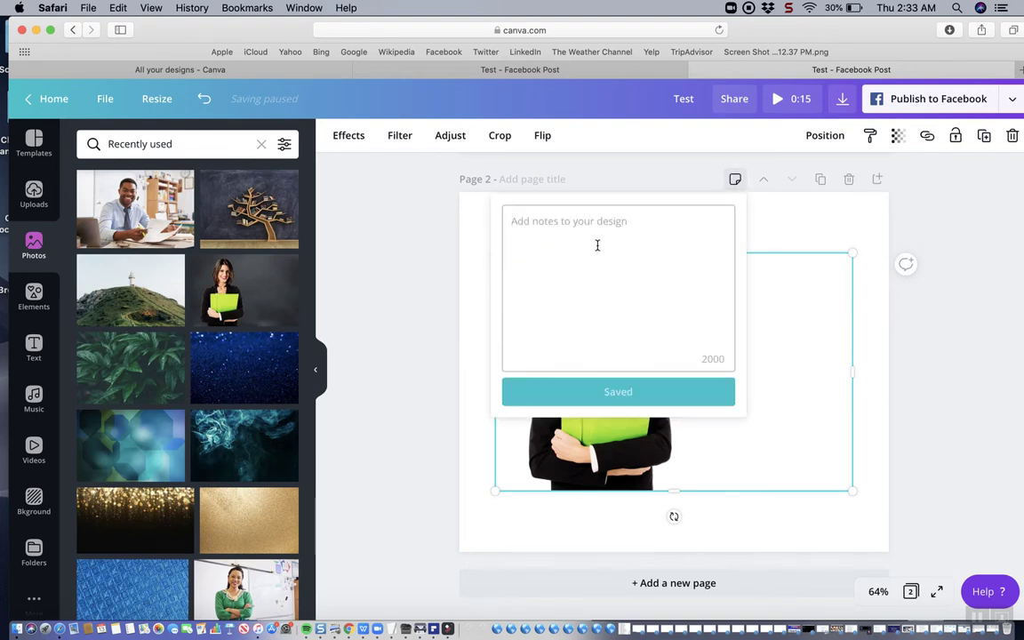
left_click(799, 229)
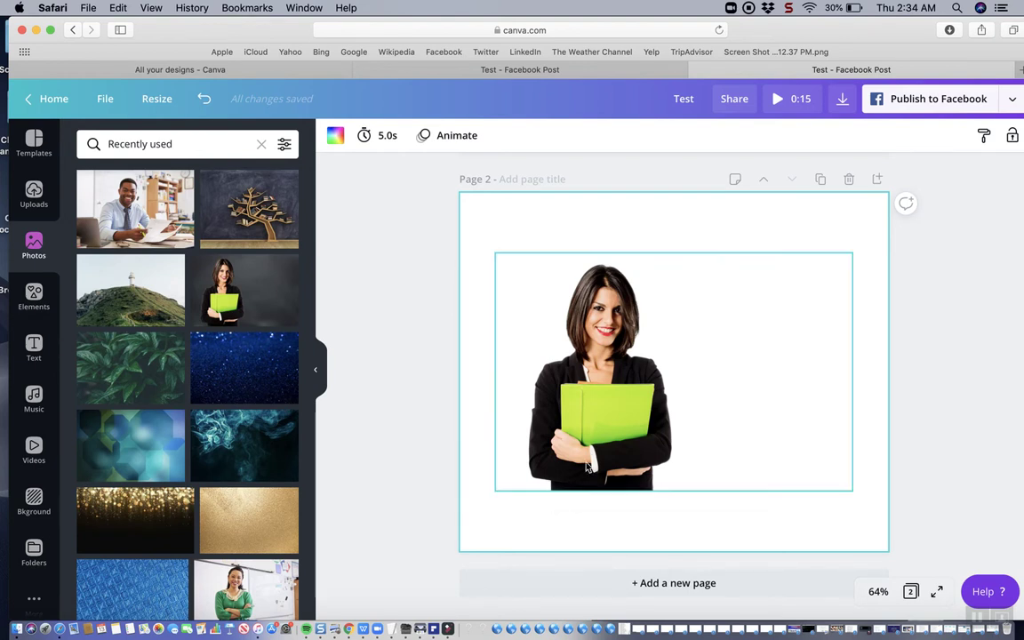
left_click_drag(606, 431, 545, 493)
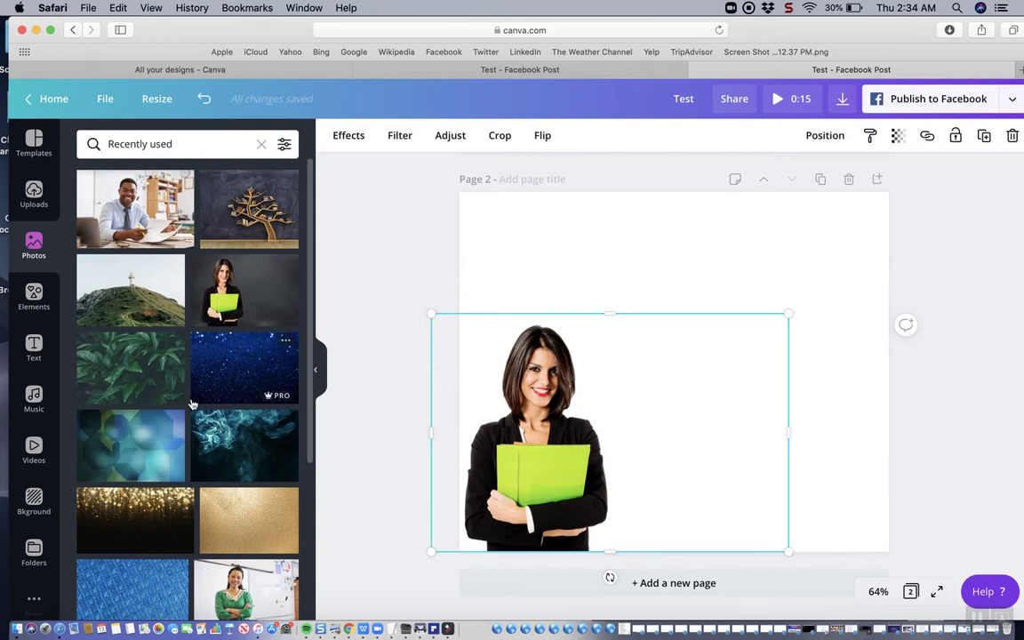
Add the leaves photo and stretch its edges to fill the whole page
left_click(135, 354)
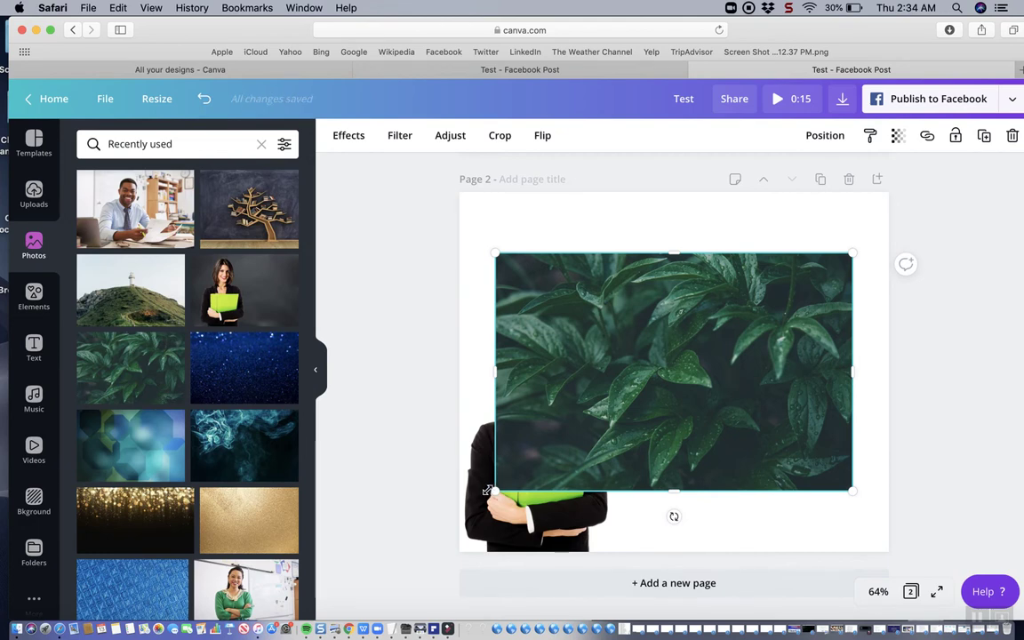
left_click_drag(493, 490, 436, 489)
left_click_drag(653, 252, 654, 192)
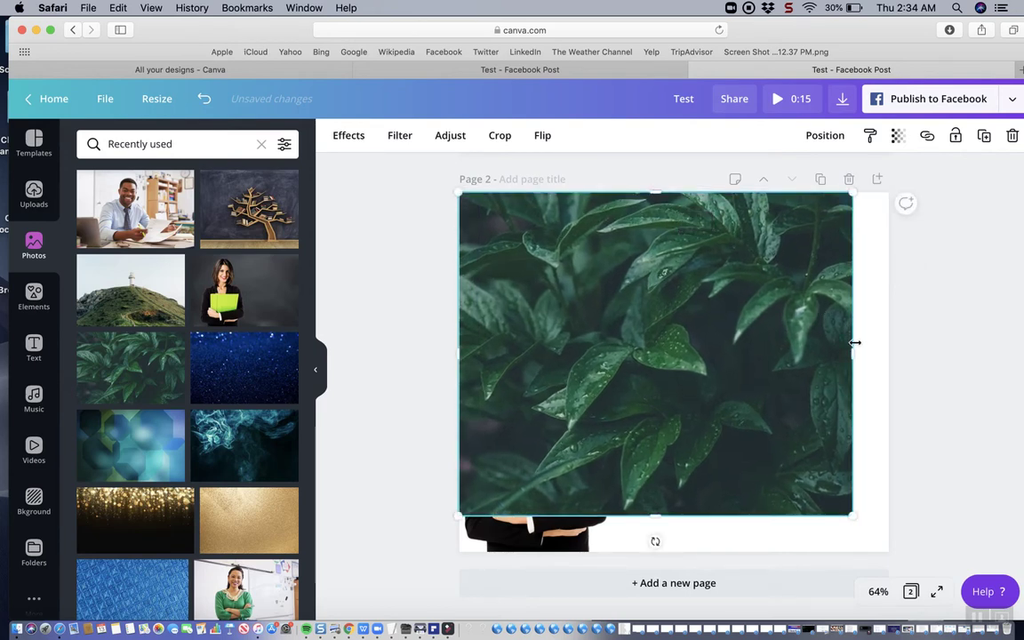
left_click_drag(853, 354, 886, 363)
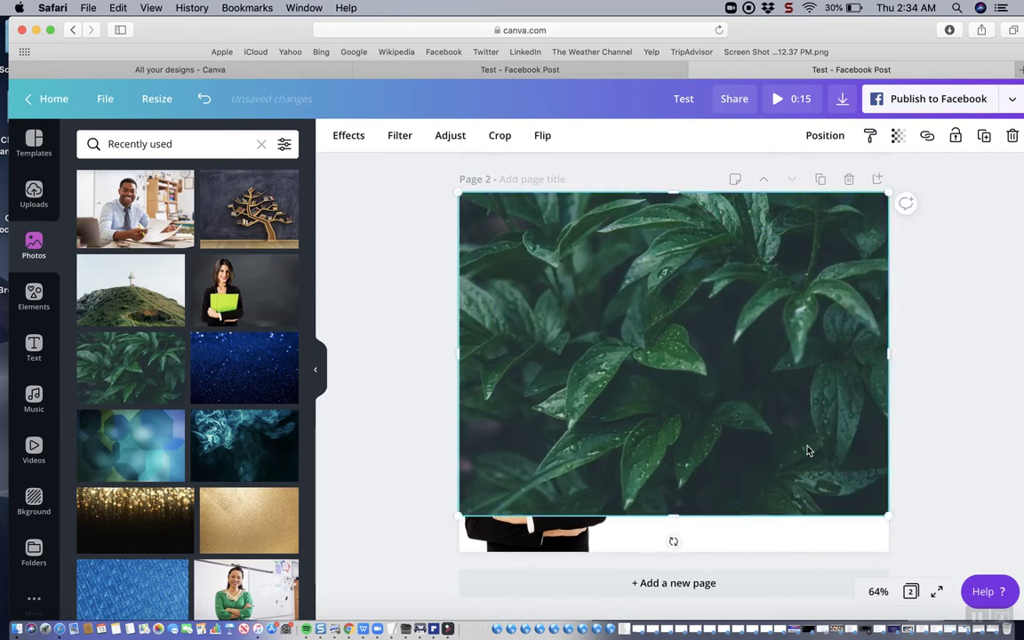
left_click_drag(673, 514, 672, 551)
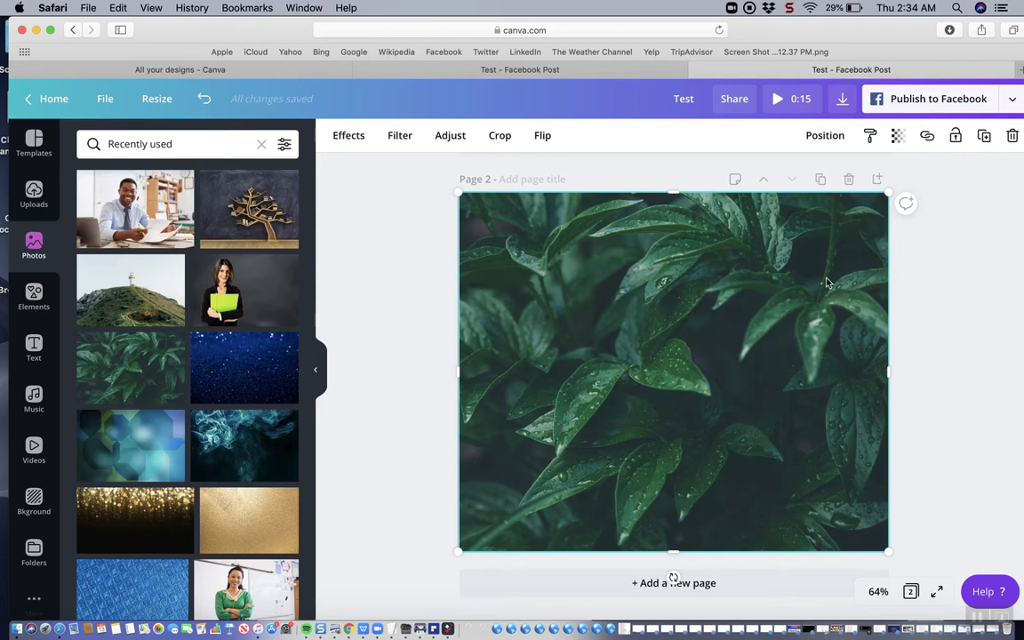
Send the leaves photo backward behind the teacher cutout and nudge her into place
left_click(825, 135)
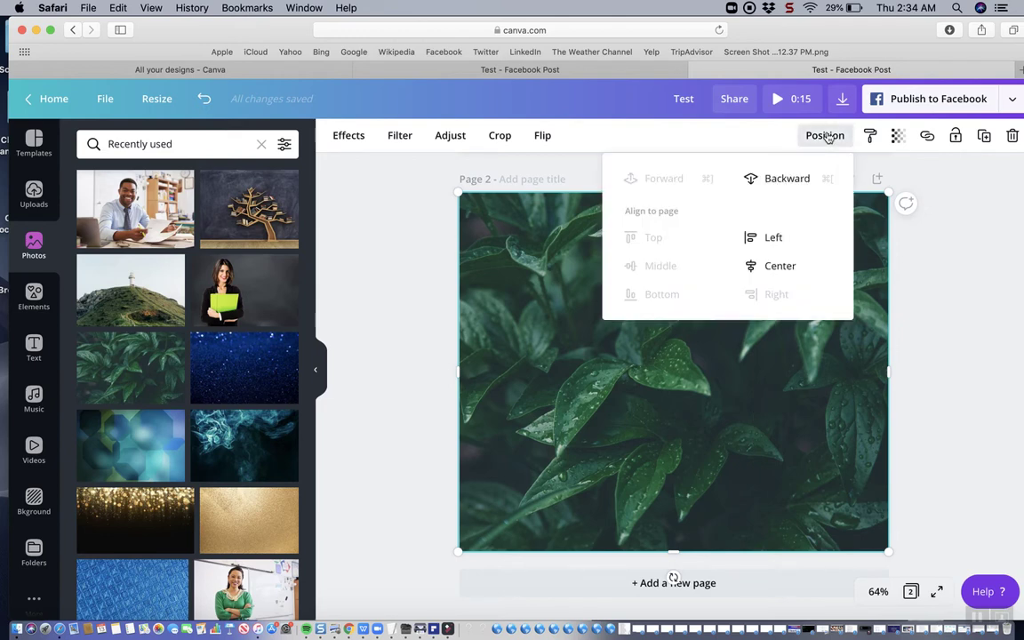
left_click(786, 183)
left_click(852, 384)
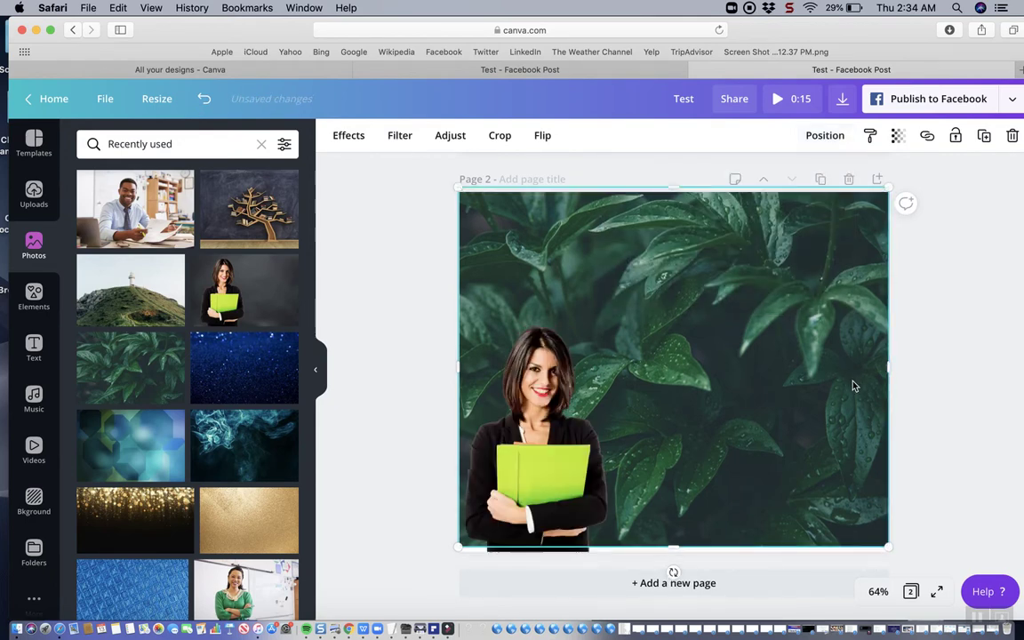
left_click_drag(628, 455, 632, 428)
Lower the teacher cutout slightly and enlarge her to fill most of the page height
left_click(826, 522)
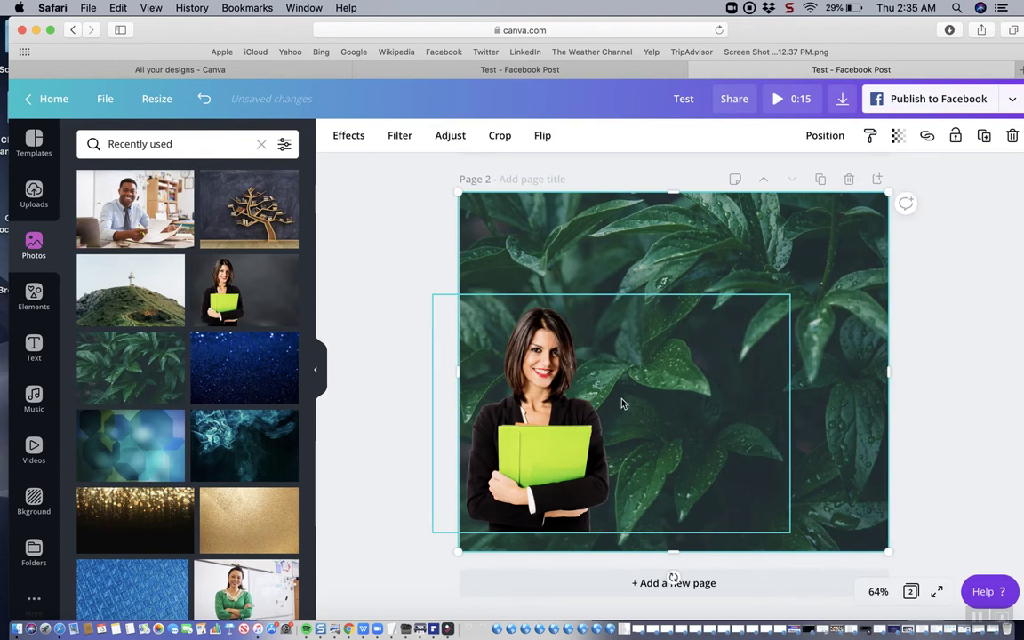
left_click_drag(551, 469, 551, 484)
left_click_drag(789, 313, 952, 139)
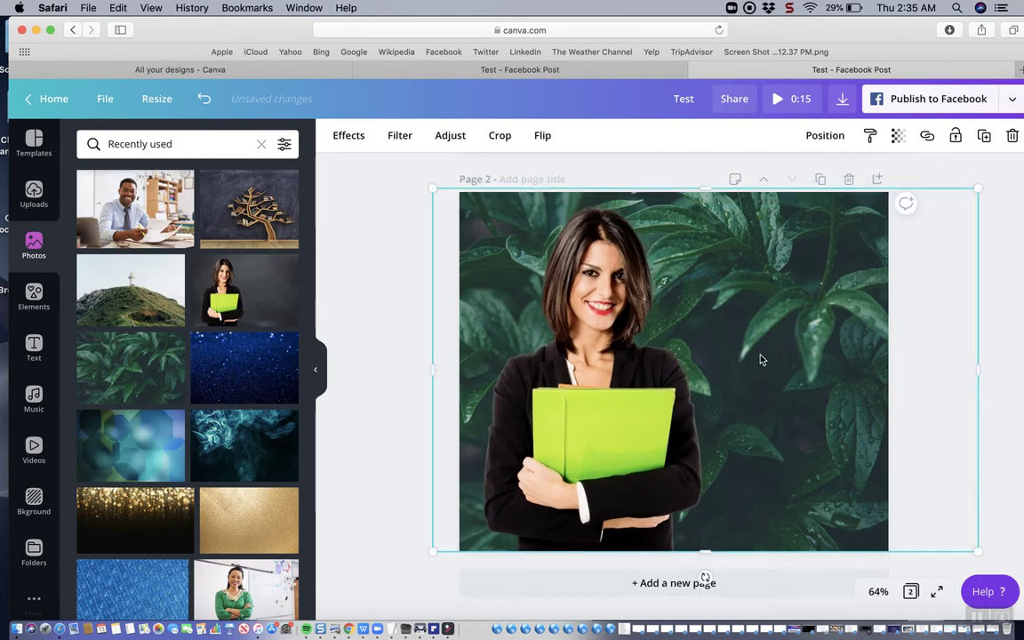
Try deleting the leaves and teacher images, then undo to restore both
key("Delete")
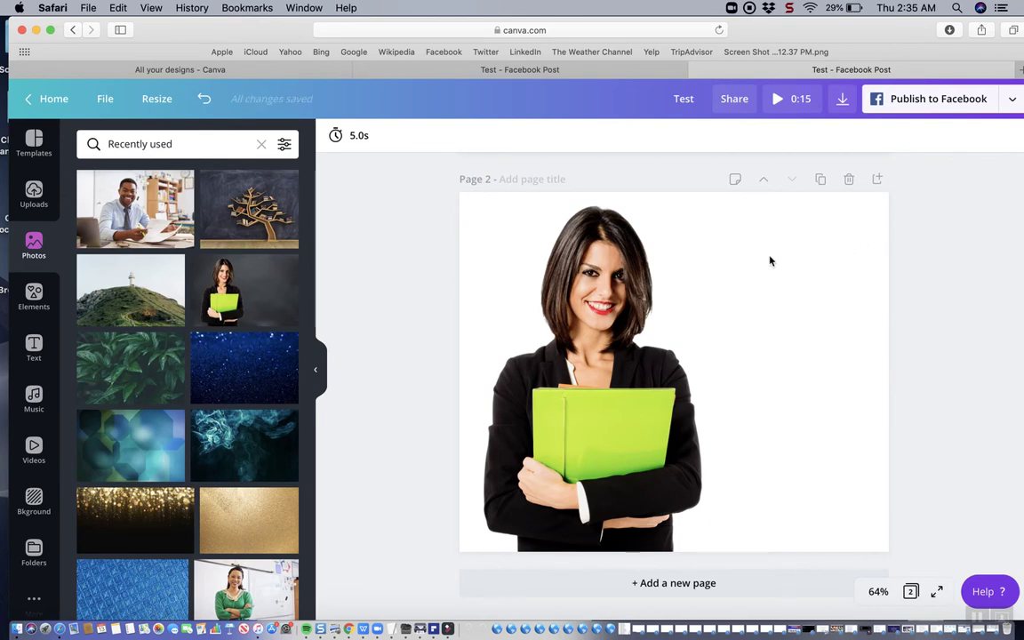
left_click(203, 99)
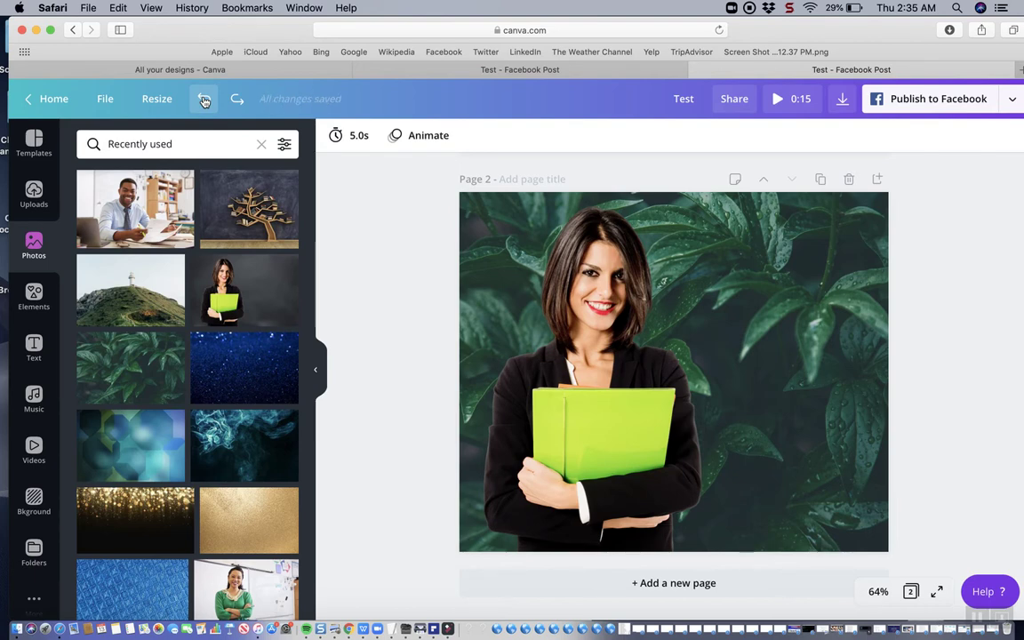
left_click(684, 211)
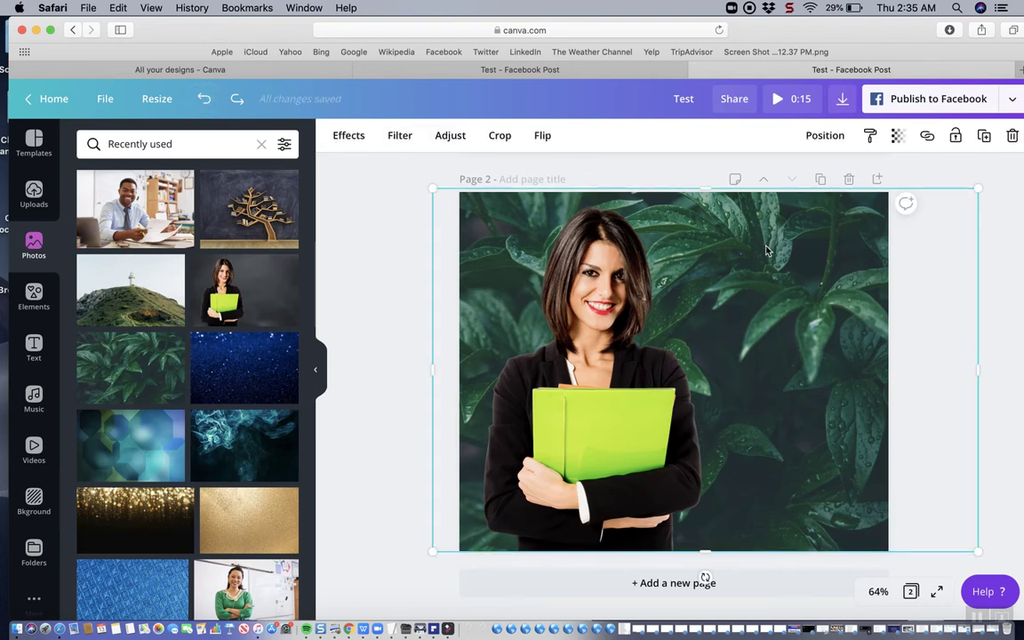
key("Delete")
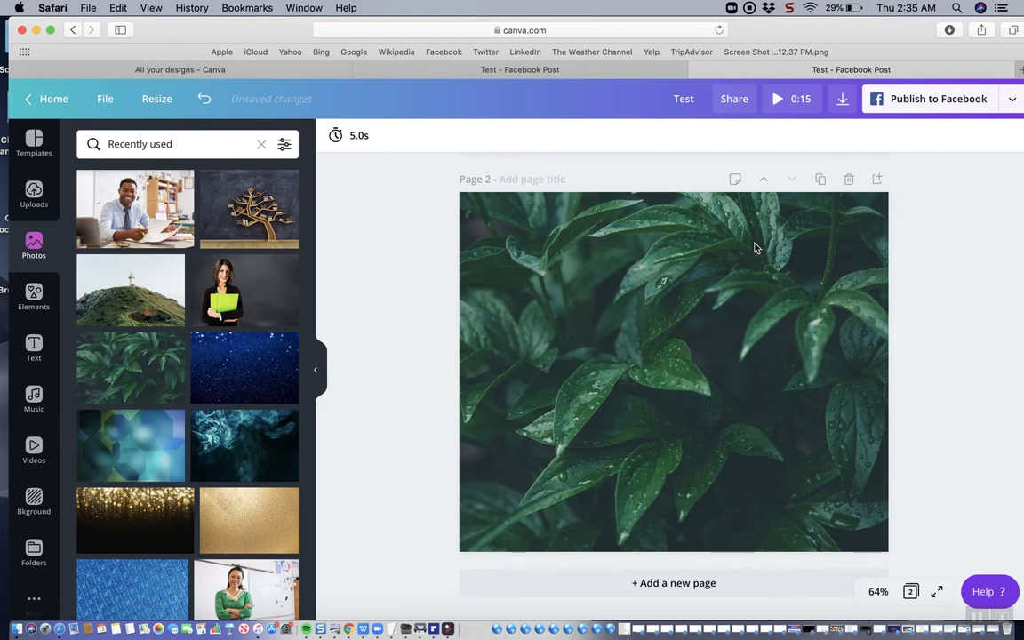
left_click(753, 245)
key("Delete")
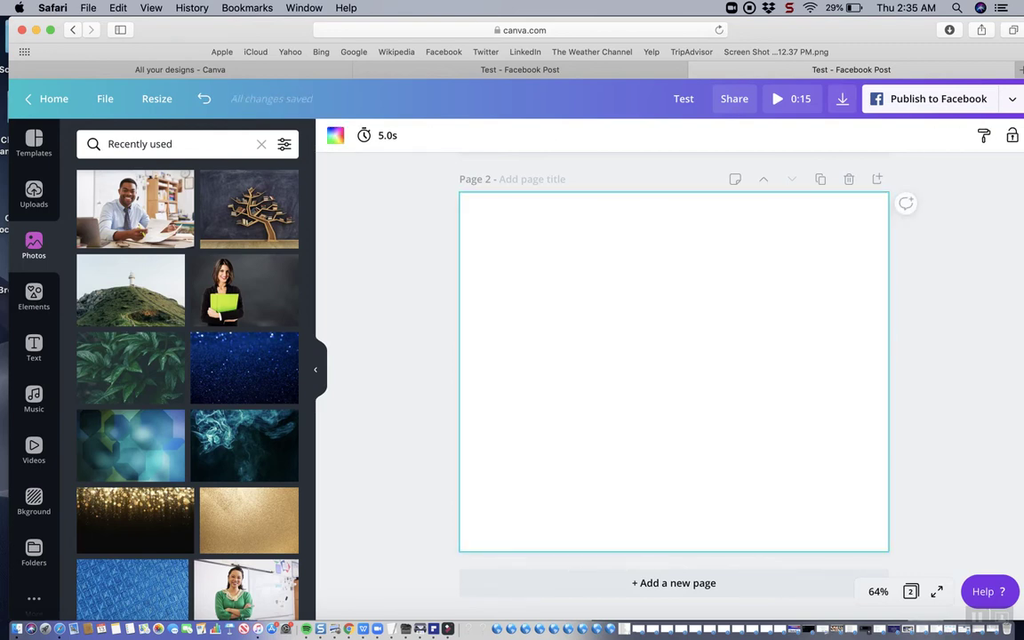
left_click(204, 100)
left_click(204, 99)
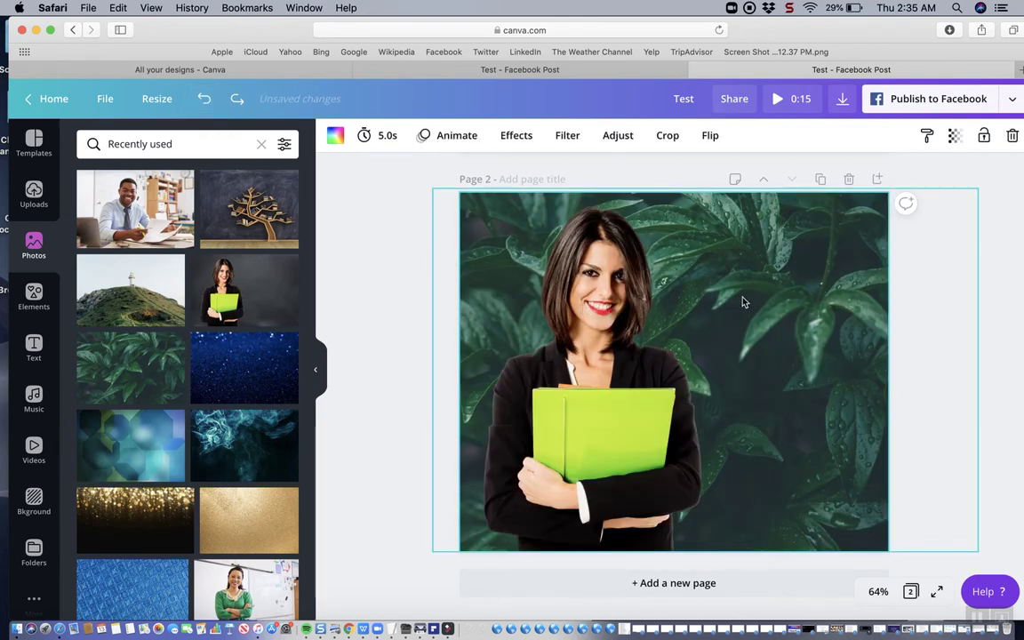
left_click(622, 352)
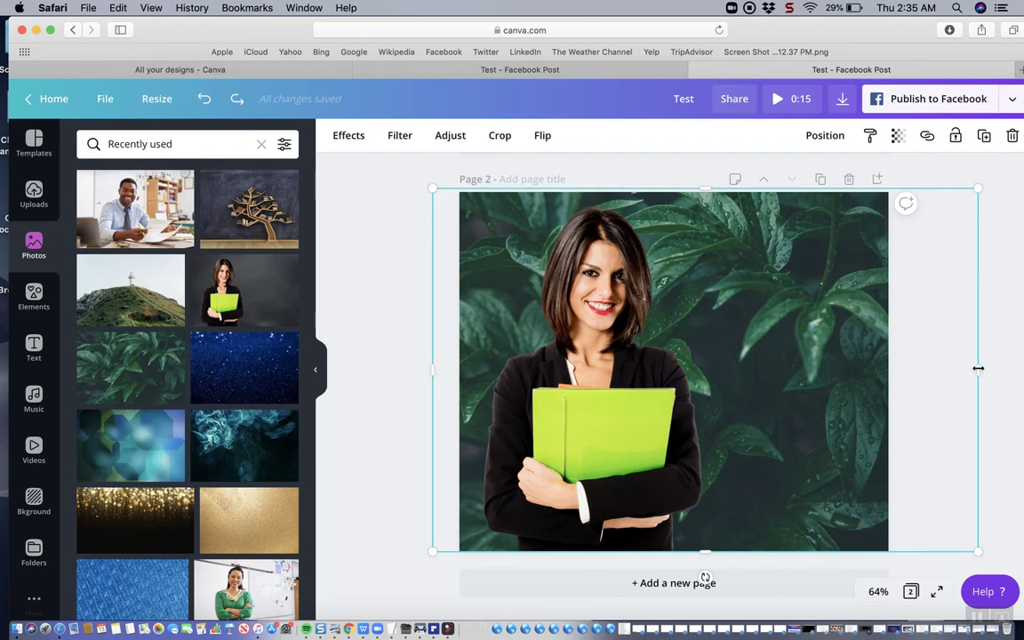
left_click_drag(977, 369, 750, 387)
left_click_drag(432, 373, 468, 380)
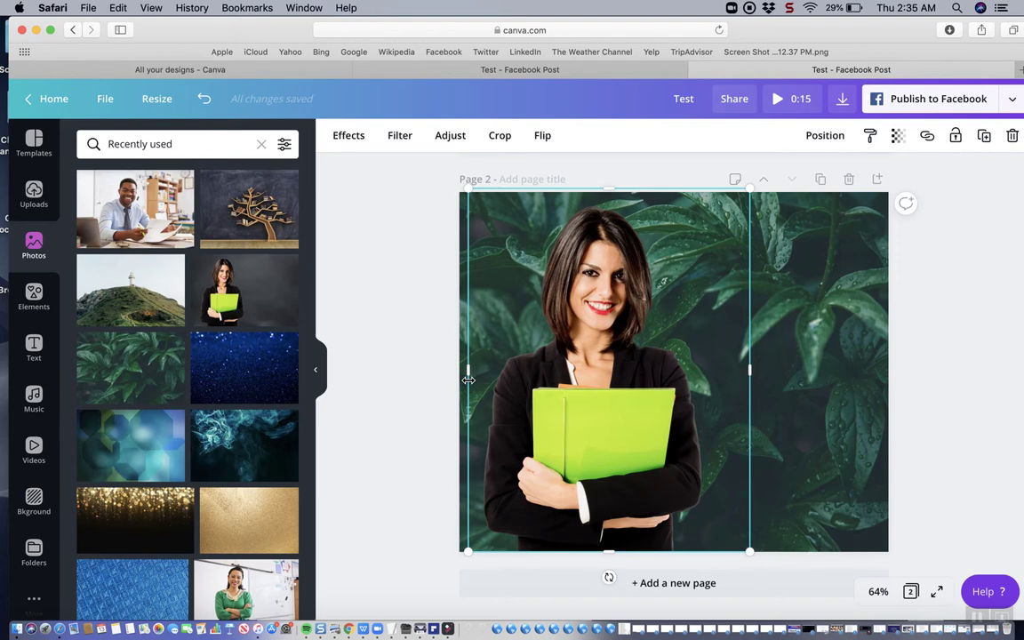
left_click(543, 139)
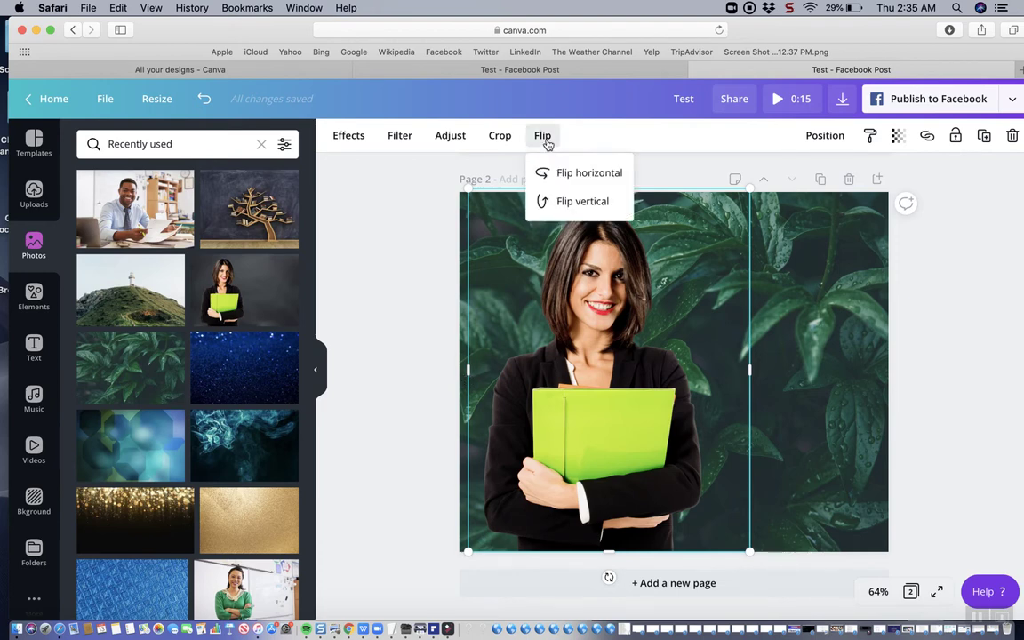
left_click(573, 176)
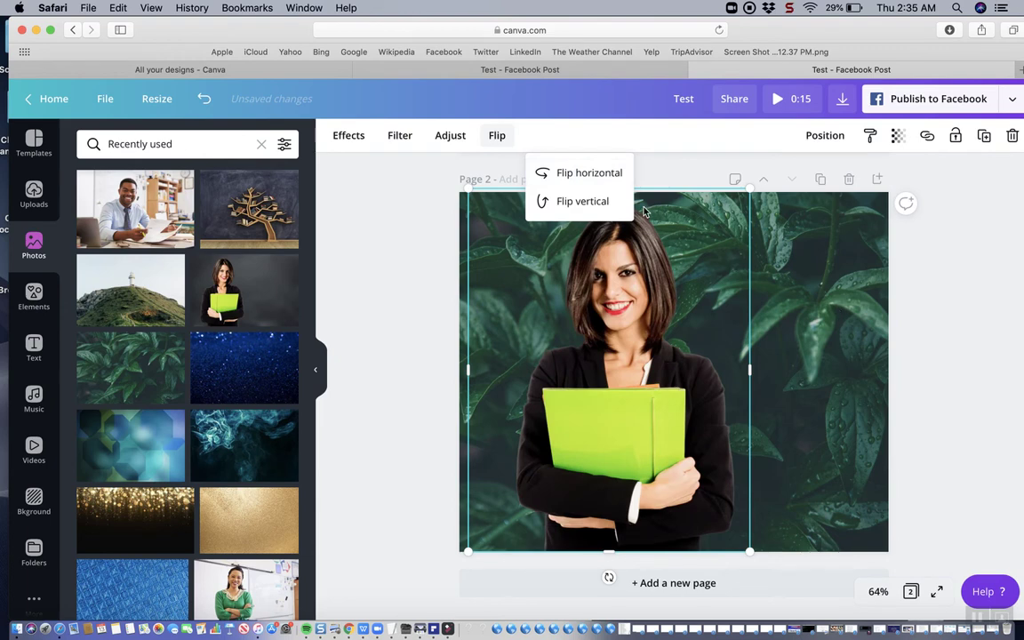
left_click(651, 164)
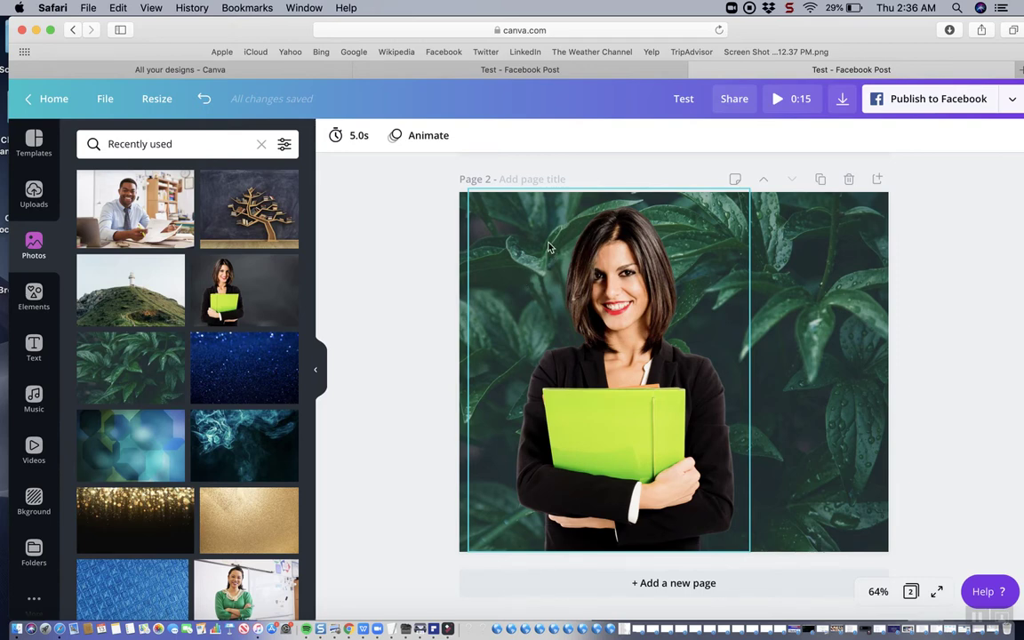
left_click(206, 100)
left_click(206, 100)
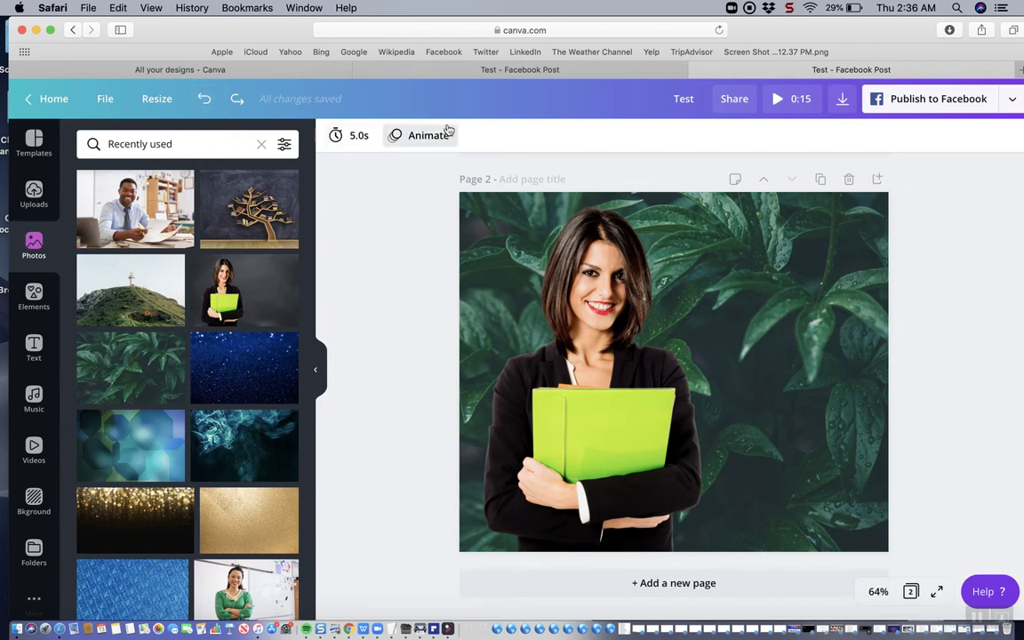
Replace the leaves image with the lighthouse-on-a-hill photo stretched to all page edges
left_click(795, 258)
key("Delete")
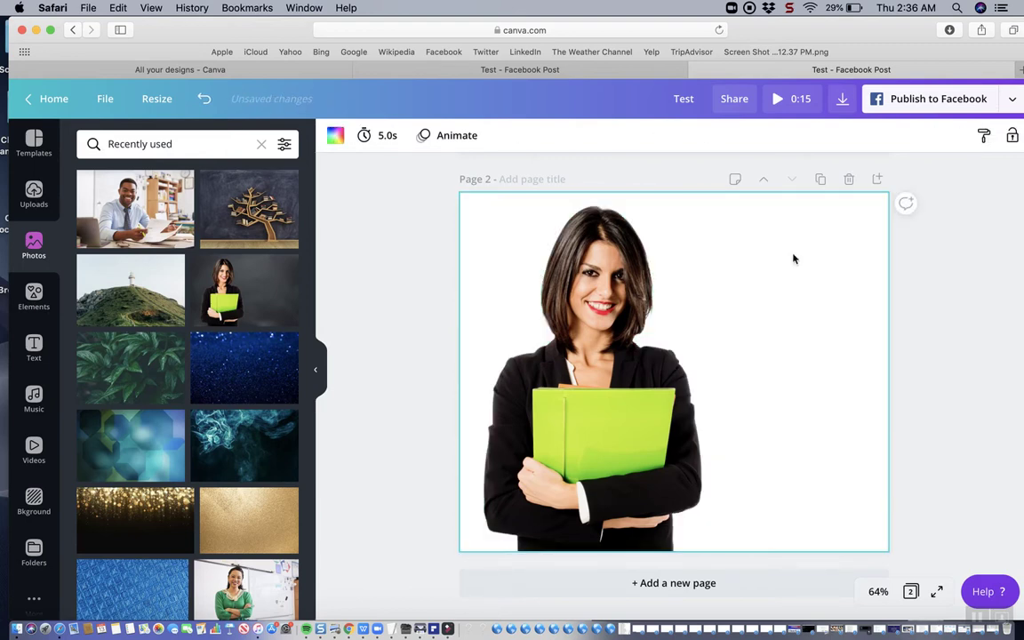
left_click(131, 286)
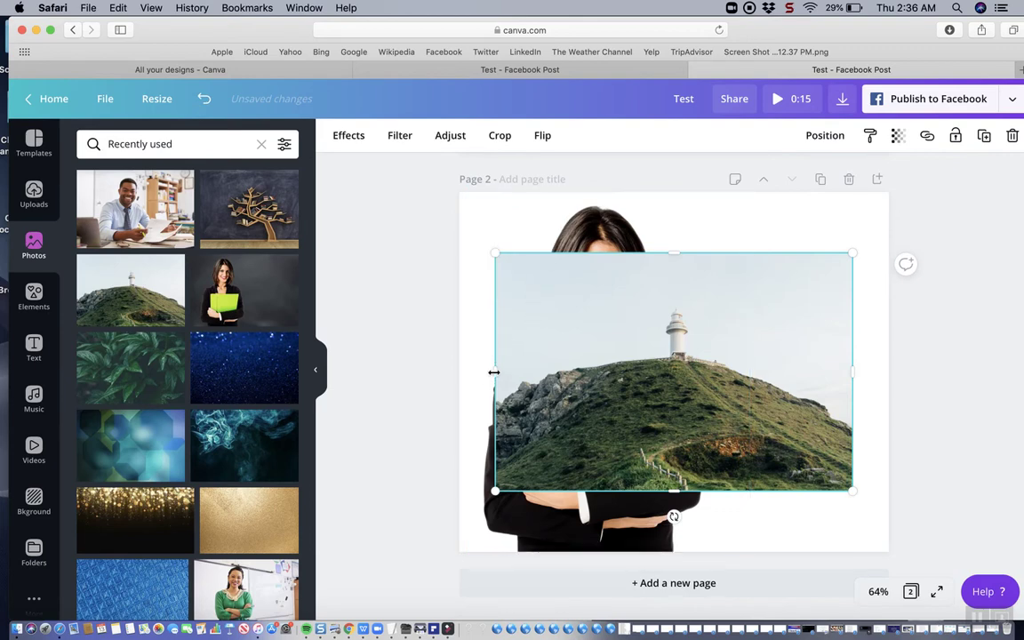
left_click_drag(493, 372, 459, 370)
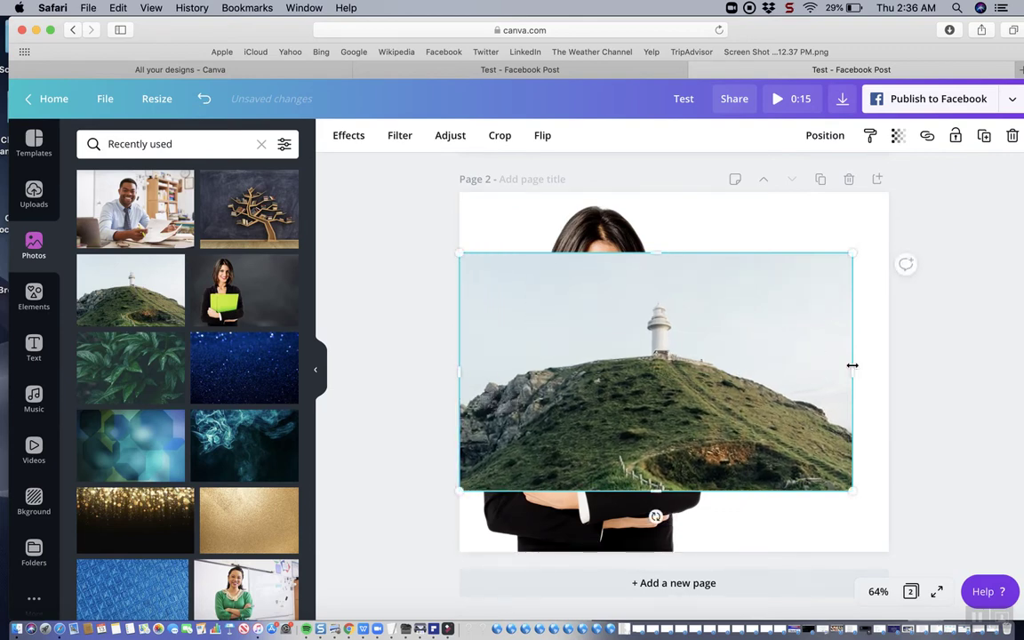
left_click_drag(853, 374, 887, 375)
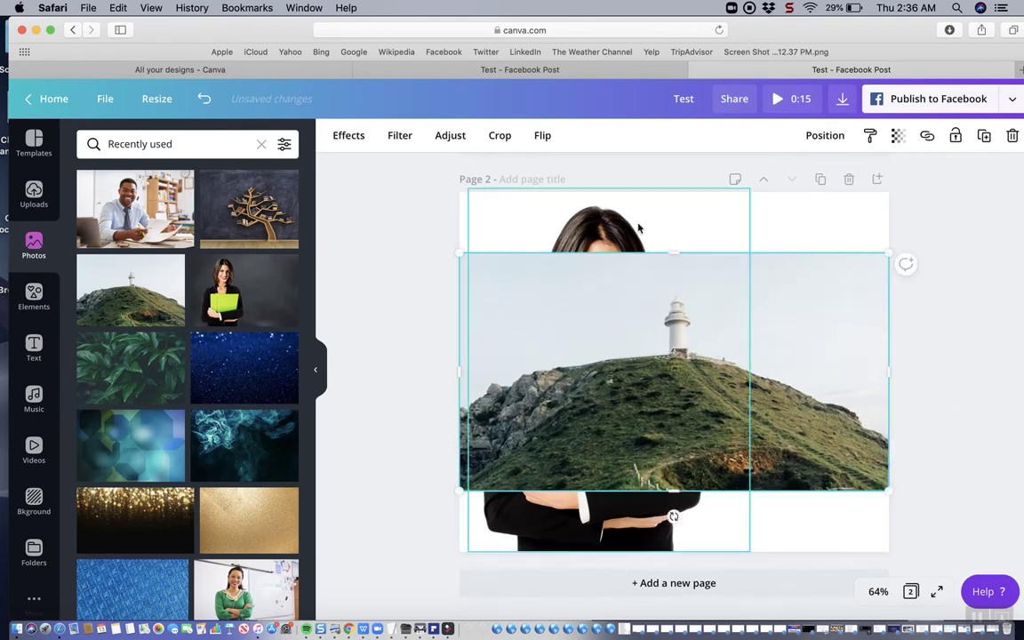
left_click_drag(676, 252, 676, 192)
left_click_drag(674, 488, 681, 546)
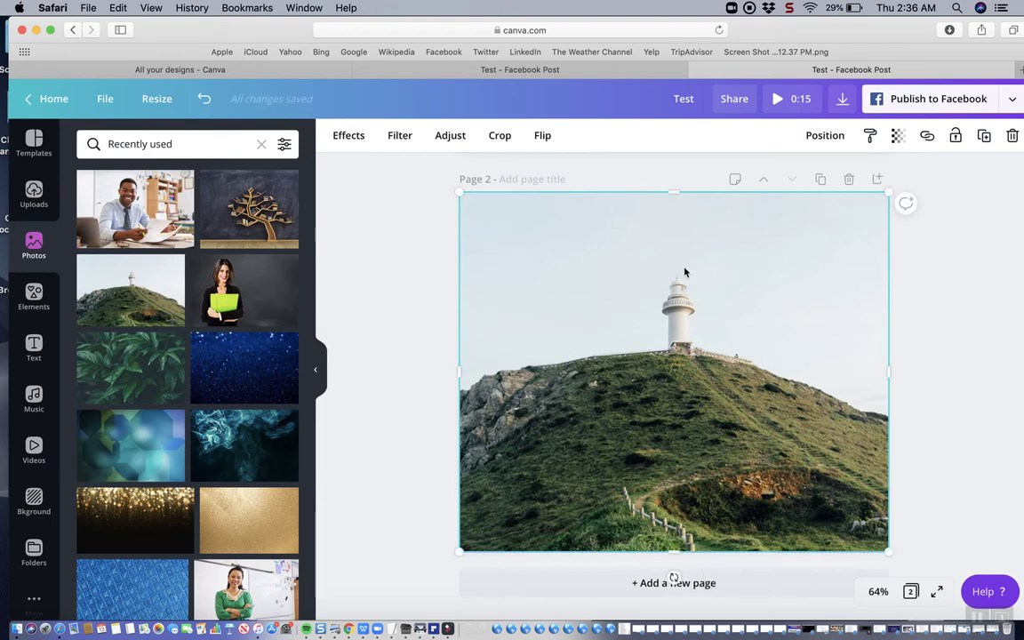
Send the lighthouse photo backward behind the teacher cutout
left_click(826, 137)
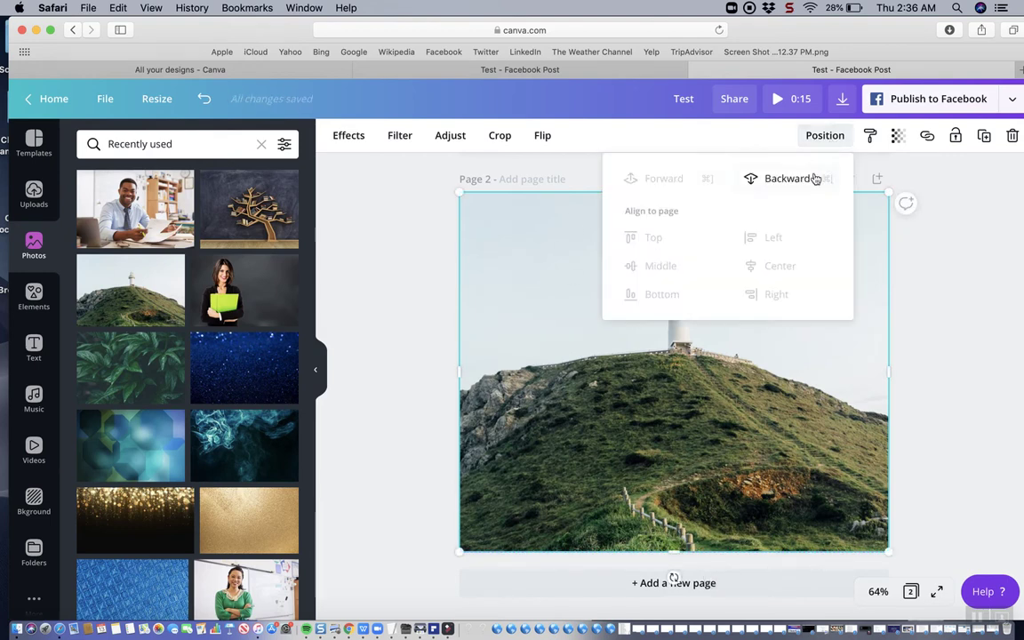
left_click(796, 183)
left_click(859, 364)
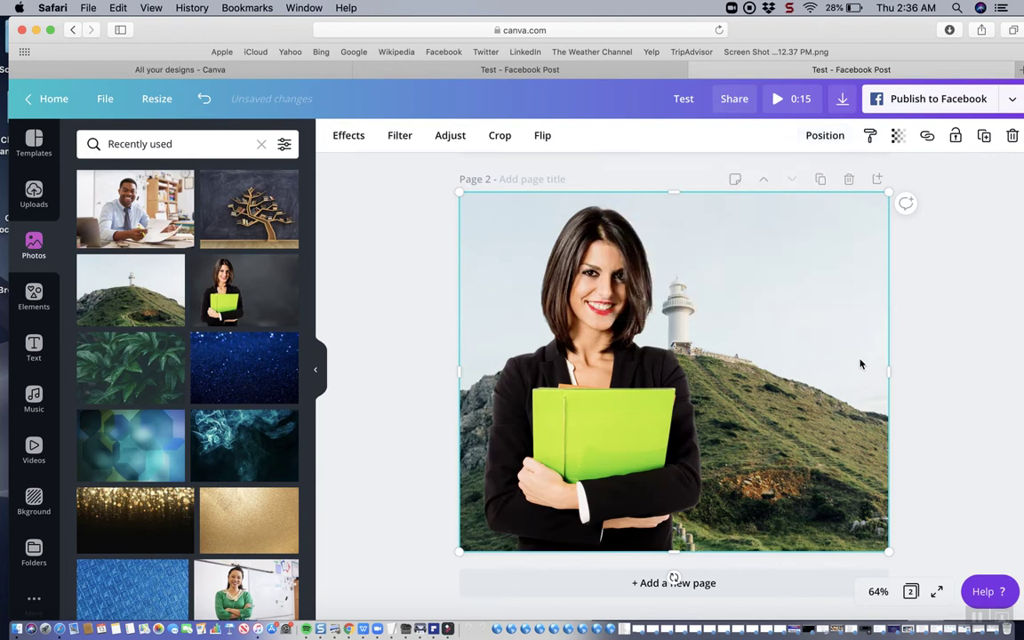
left_click(935, 379)
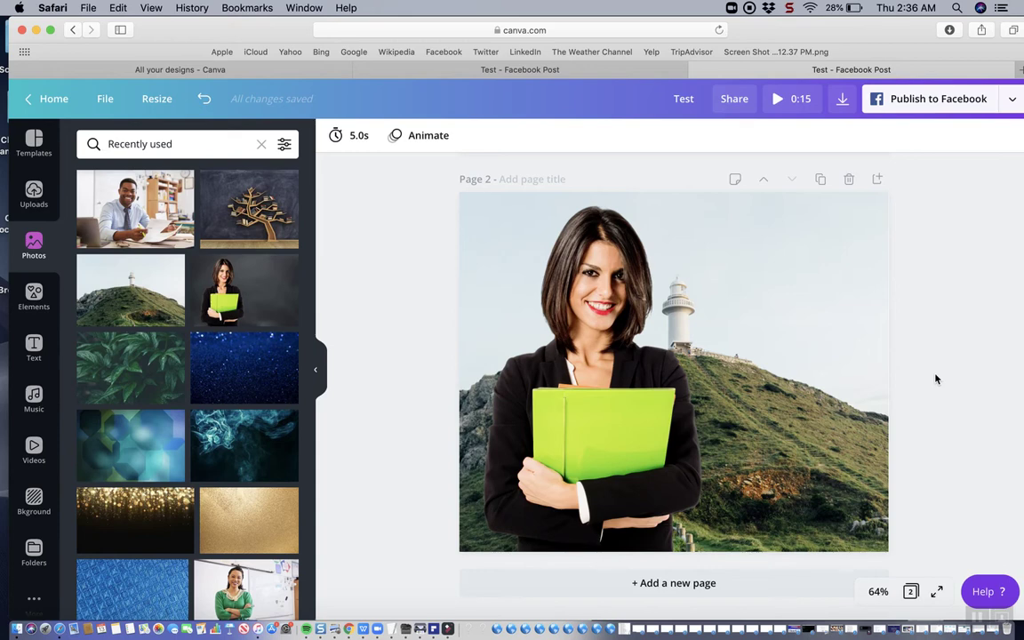
Replace the lighthouse image with the blue glitter photo stretched to all page edges
left_click(852, 343)
key("Delete")
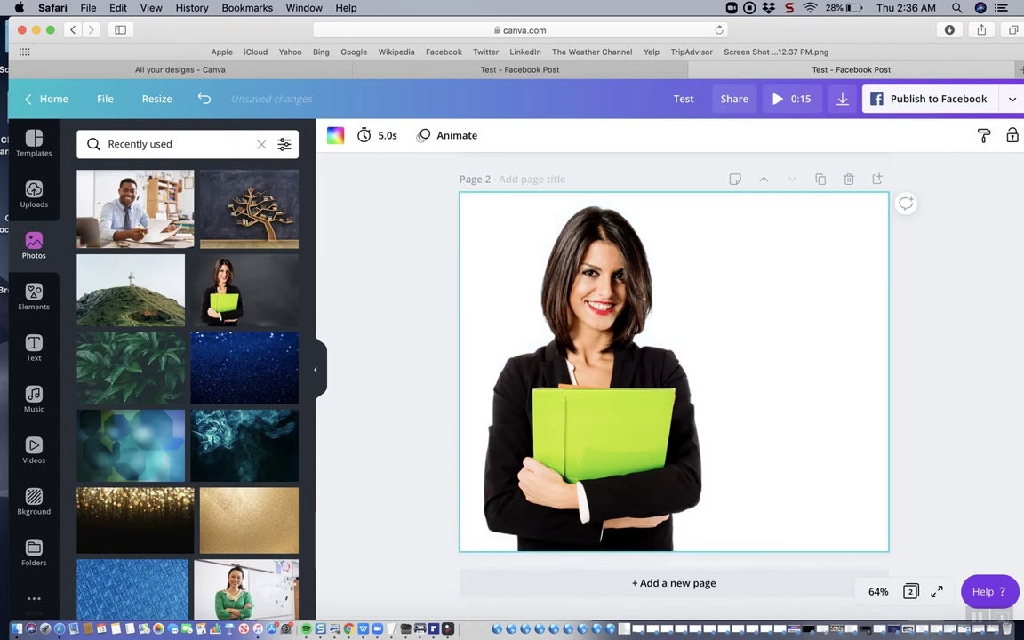
left_click(253, 356)
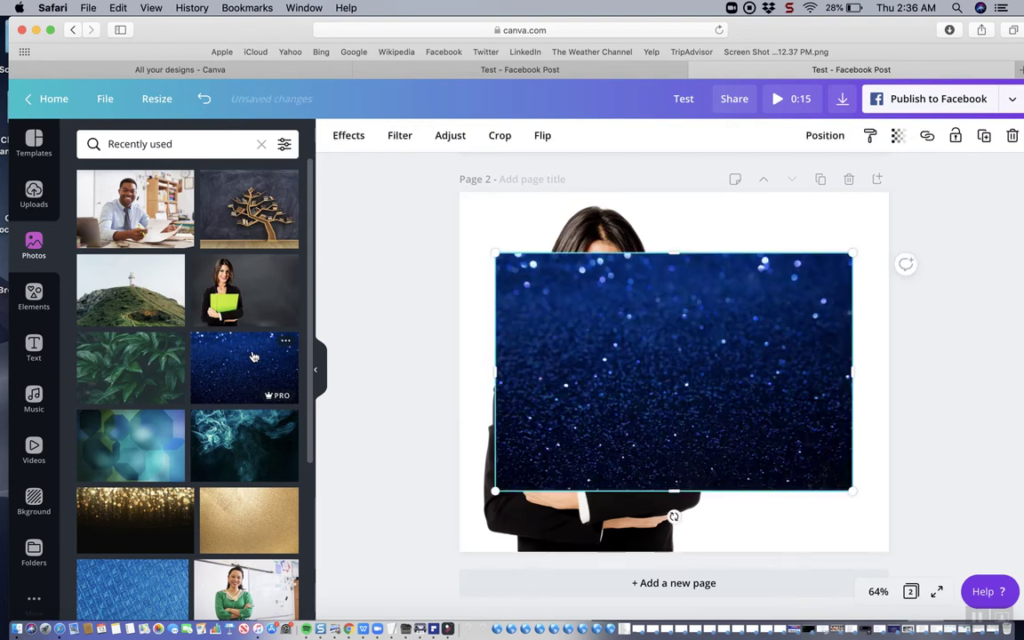
left_click_drag(484, 374, 459, 373)
left_click_drag(655, 225, 657, 189)
left_click_drag(853, 342, 889, 342)
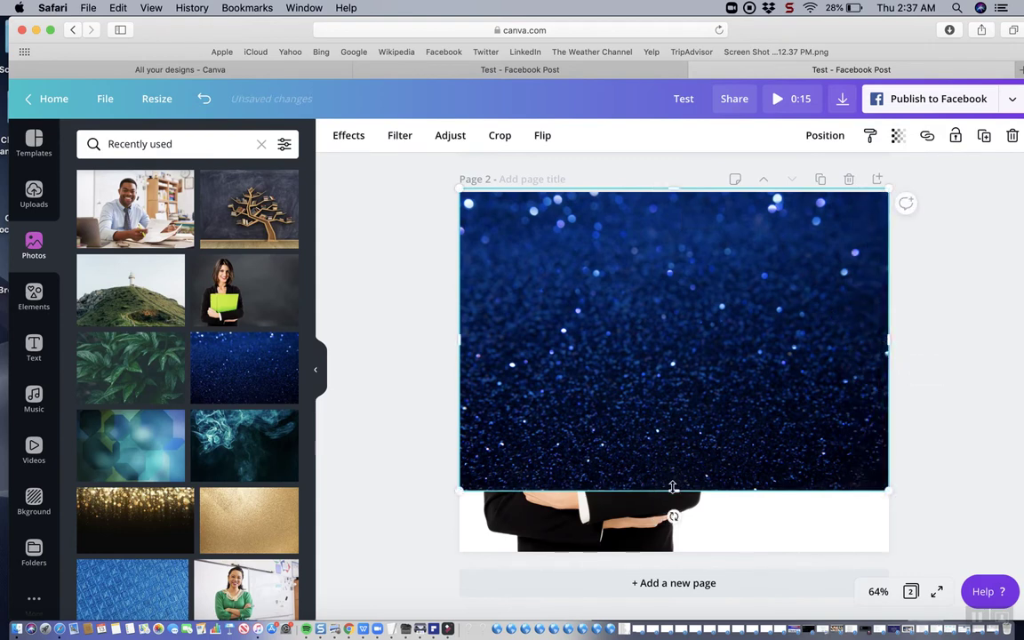
left_click_drag(673, 489, 674, 551)
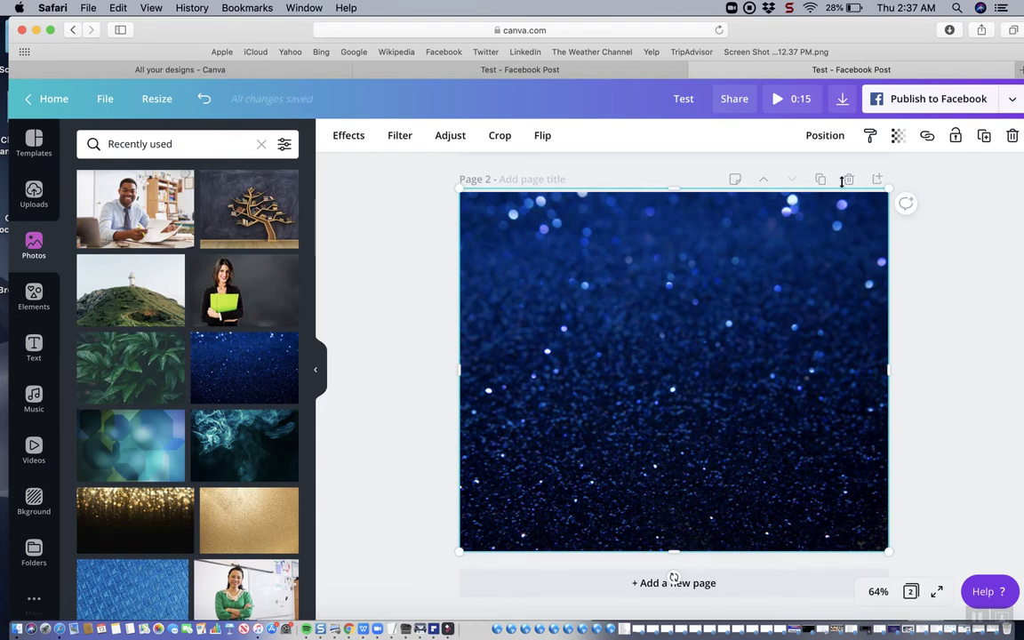
Send the glitter photo backward behind the teacher cutout
left_click(828, 141)
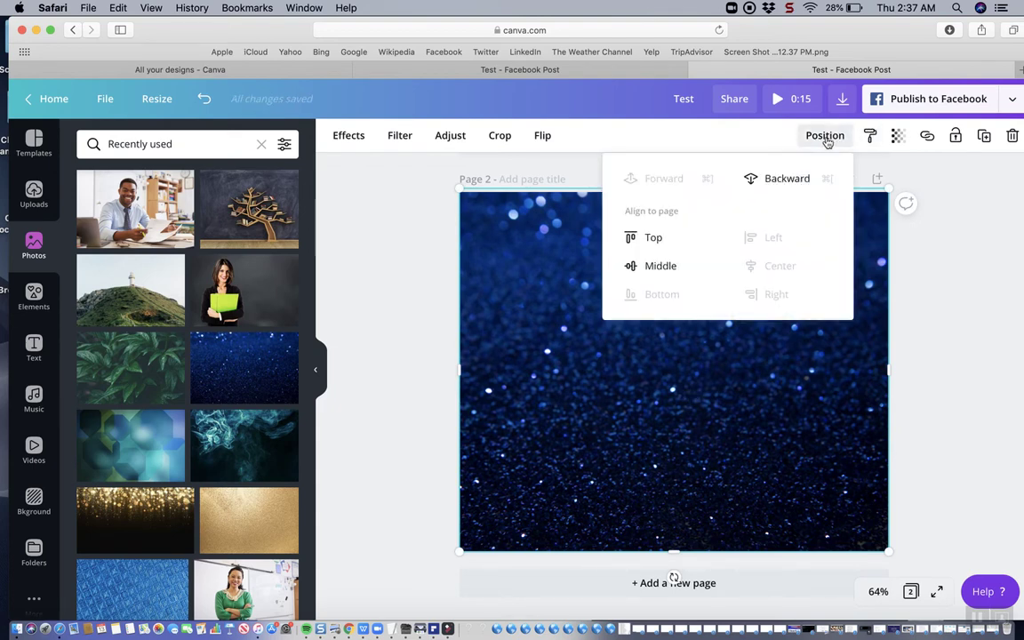
left_click(797, 184)
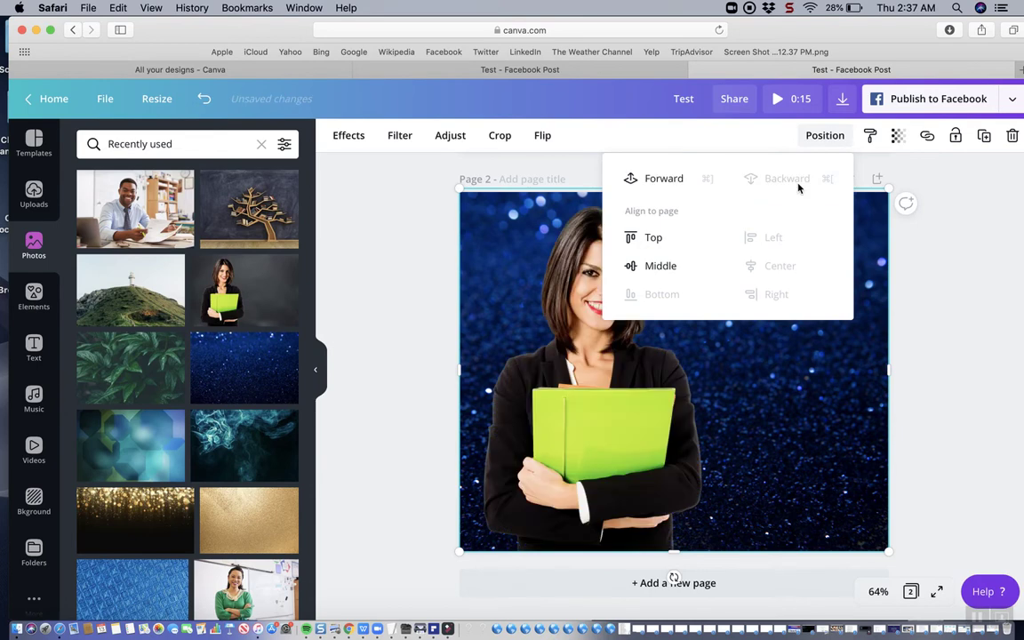
left_click(806, 378)
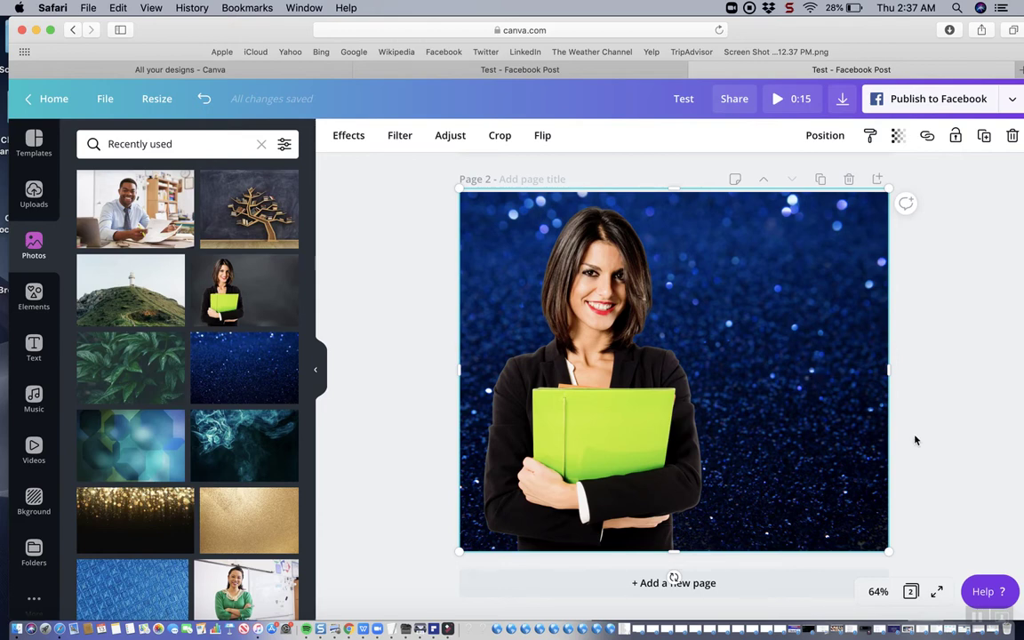
Add a third page and fill it with the single-cell grid from Elements' Grids section
left_click(700, 588)
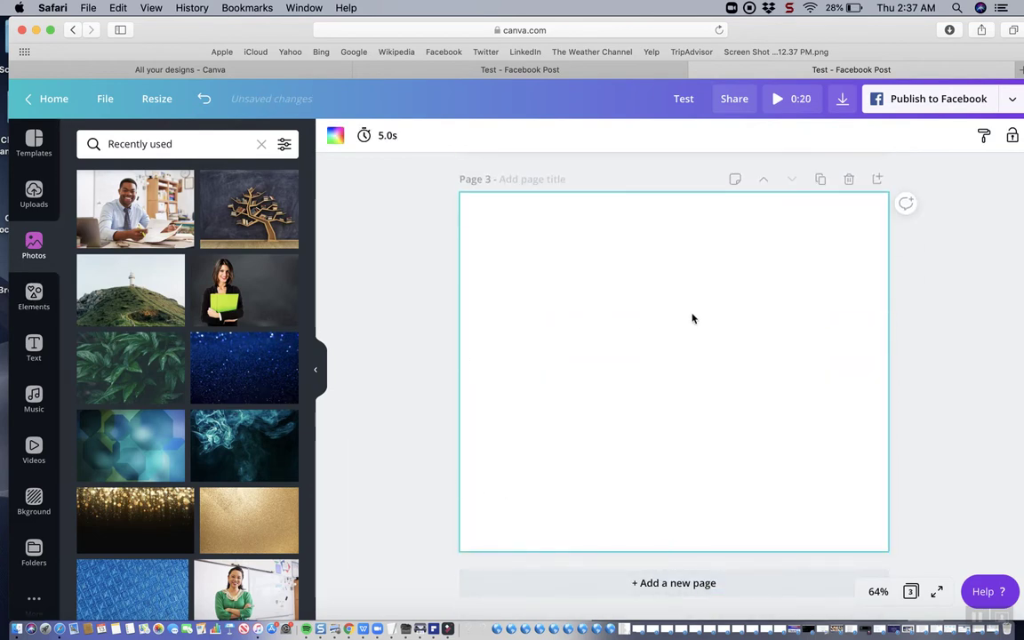
left_click(28, 304)
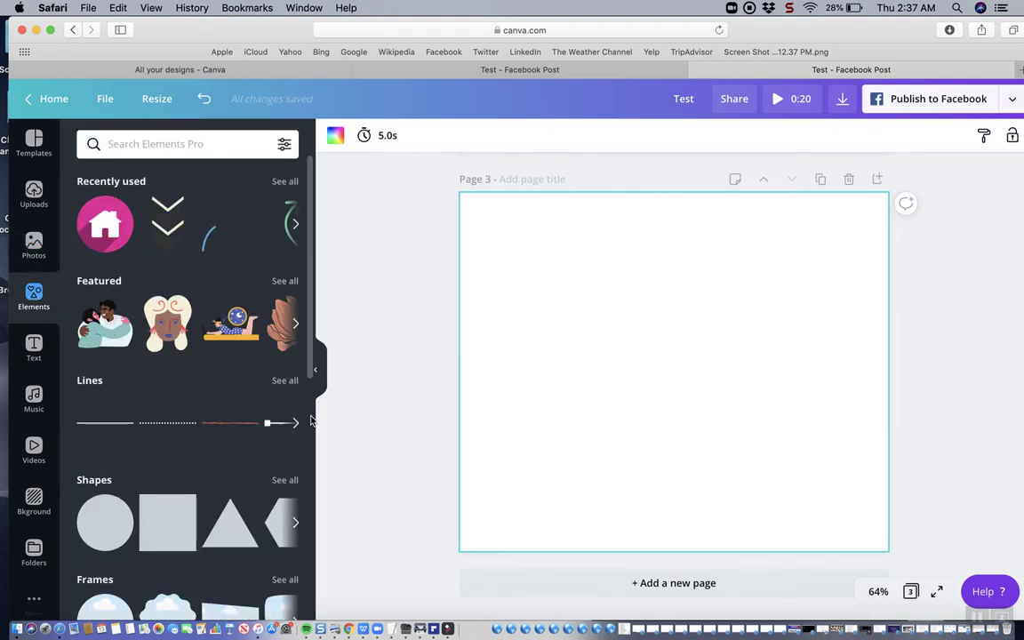
scroll(310, 371, "down", 5)
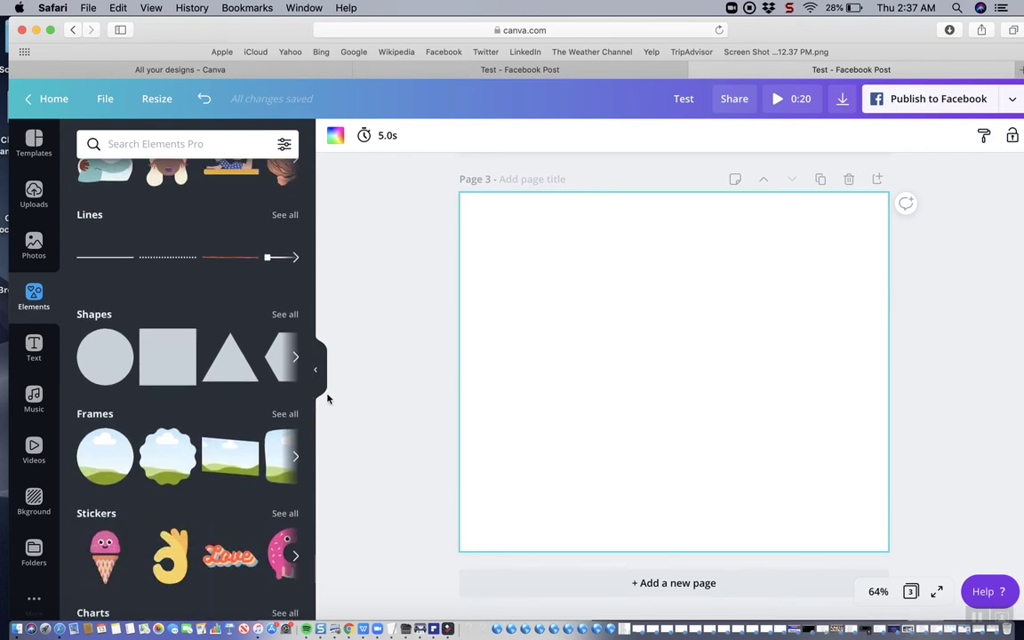
scroll(310, 406, "down", 7)
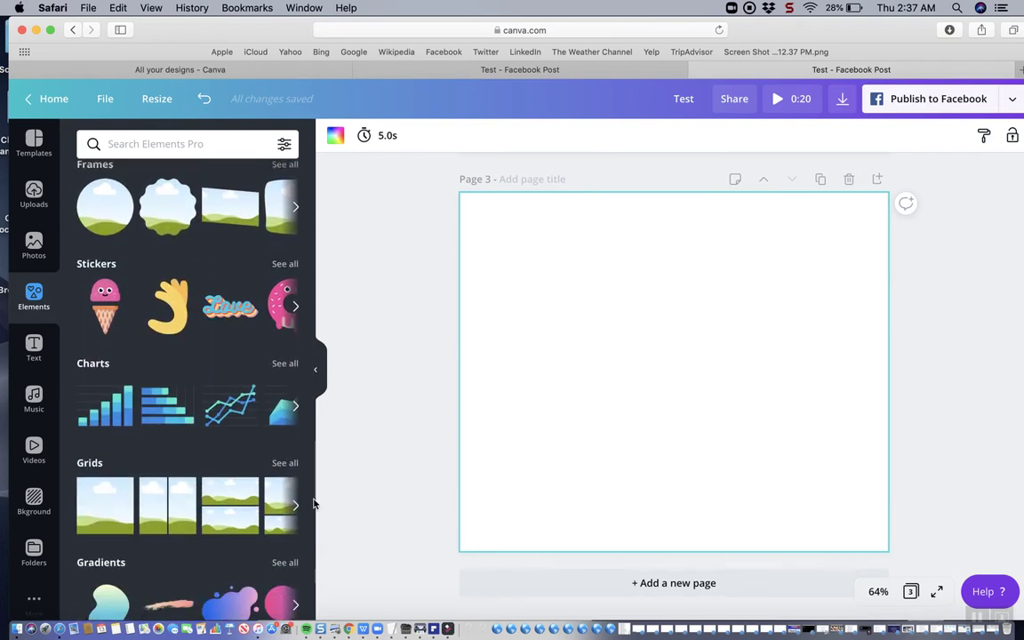
left_click(93, 505)
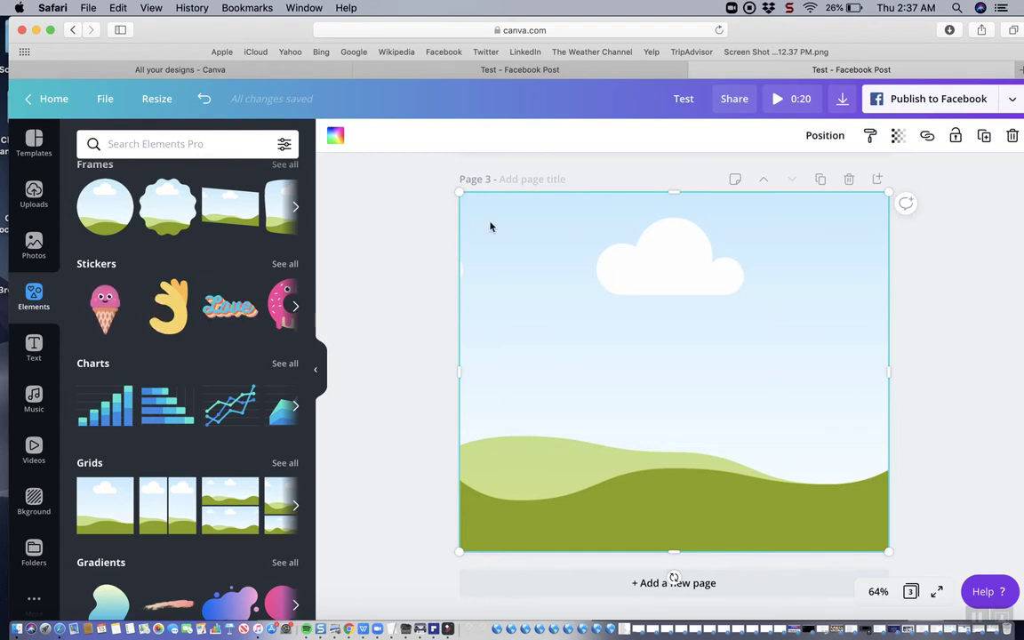
left_click(35, 245)
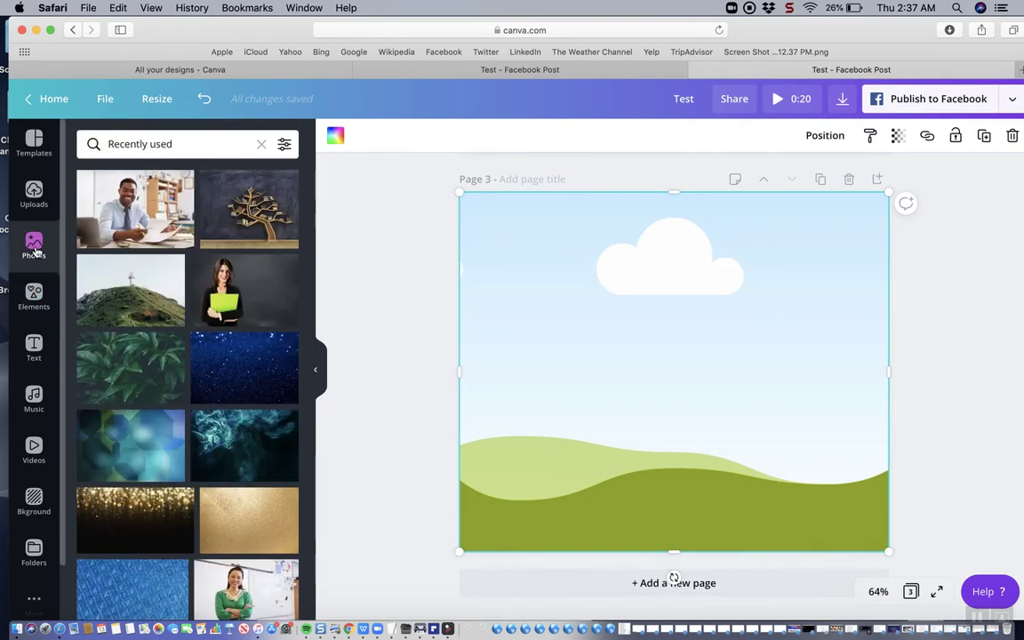
Drop the leaves photo into page 3's grid and add the woman-with-folder photo on top
left_click(144, 358)
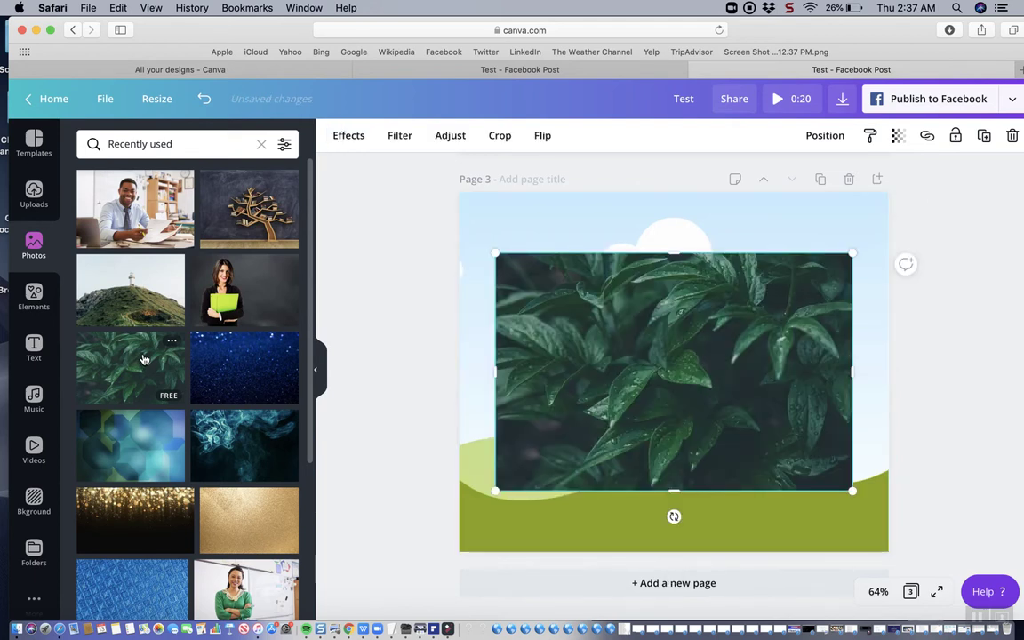
left_click(201, 100)
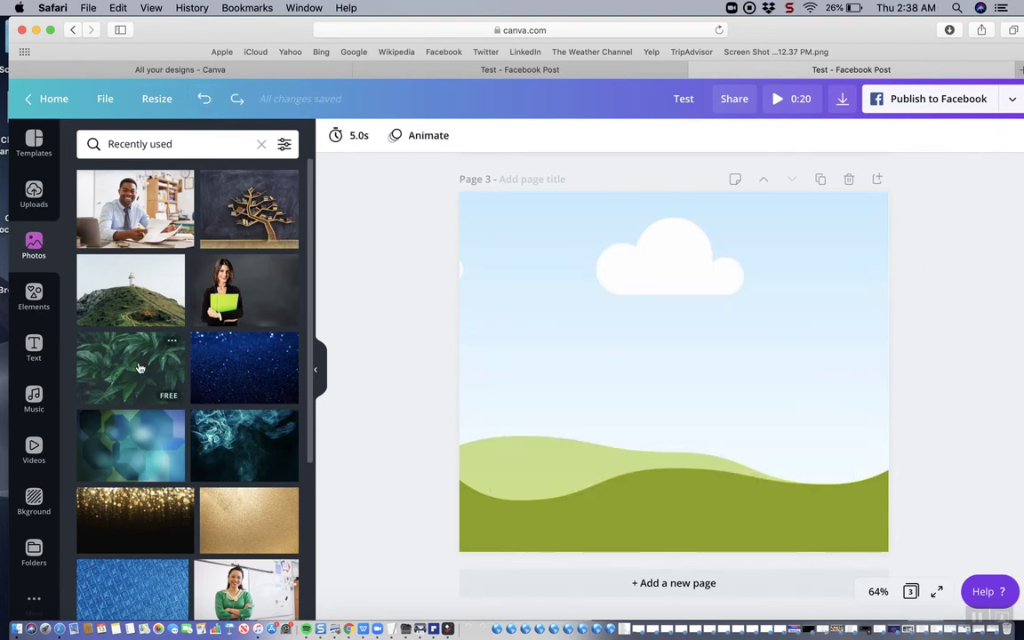
left_click_drag(127, 364, 484, 301)
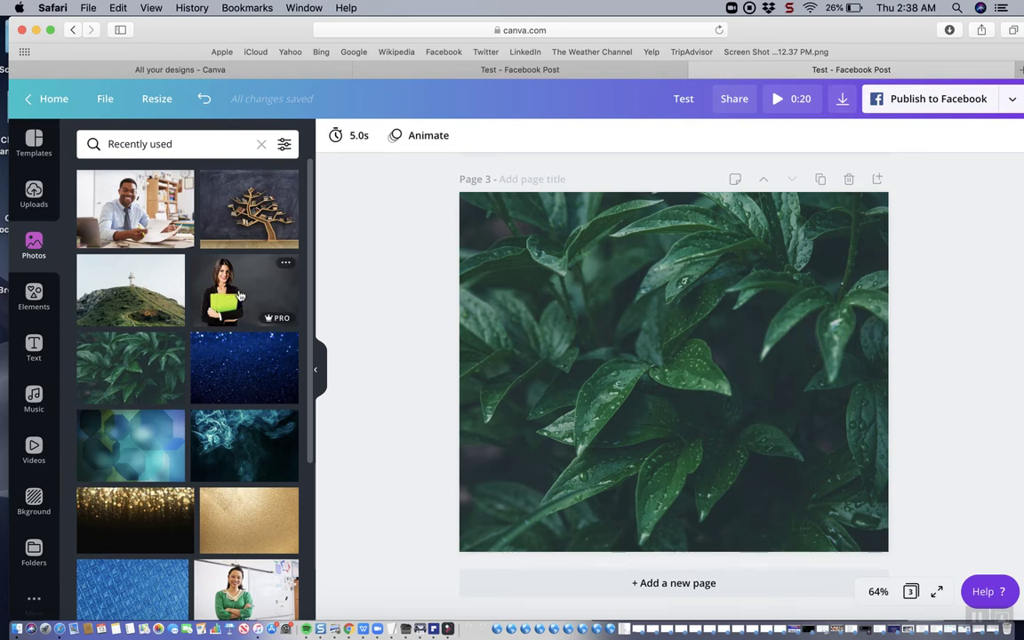
left_click(239, 295)
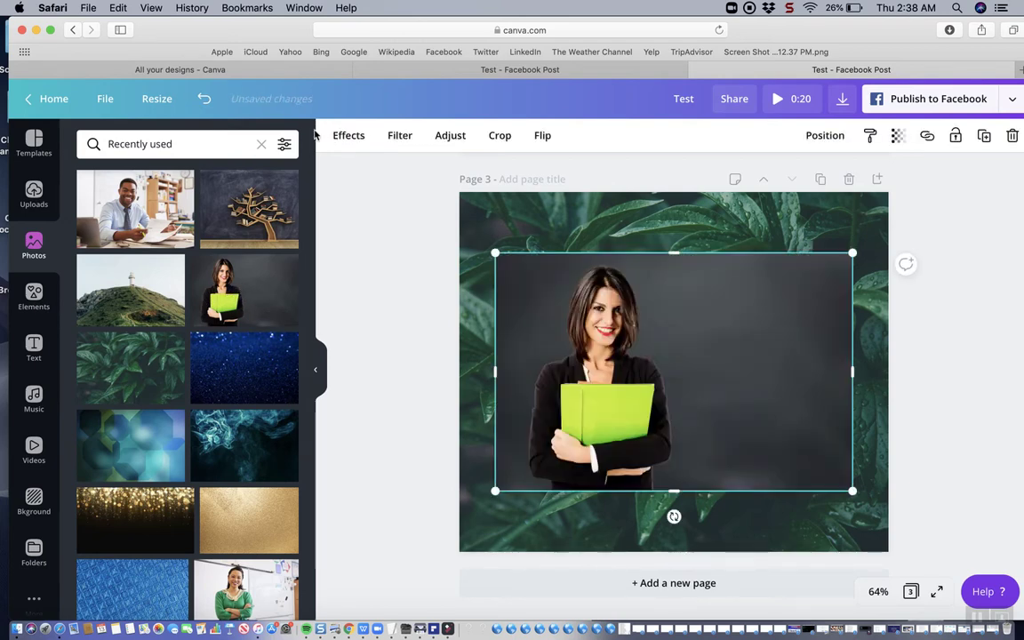
left_click(348, 137)
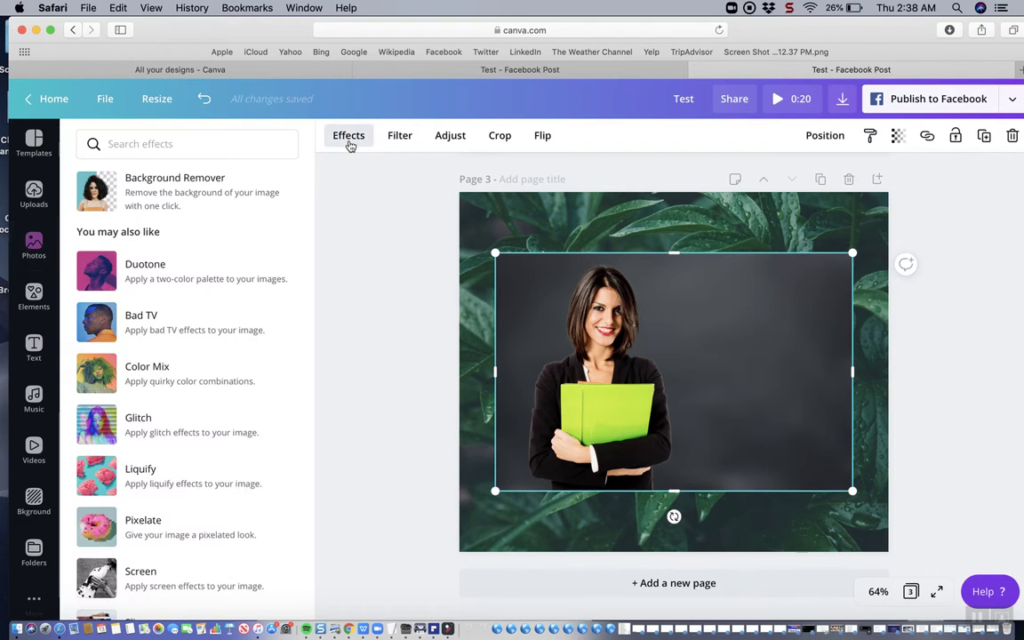
Remove the woman's photo background, then duplicate the cutout and shift the copy right
left_click(250, 194)
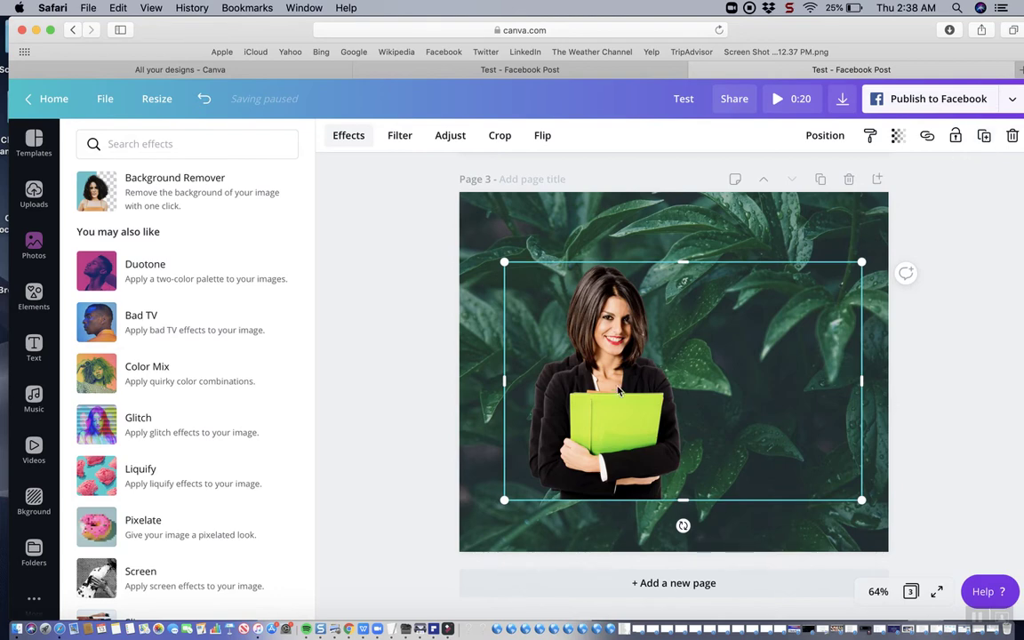
left_click(984, 137)
left_click(699, 391)
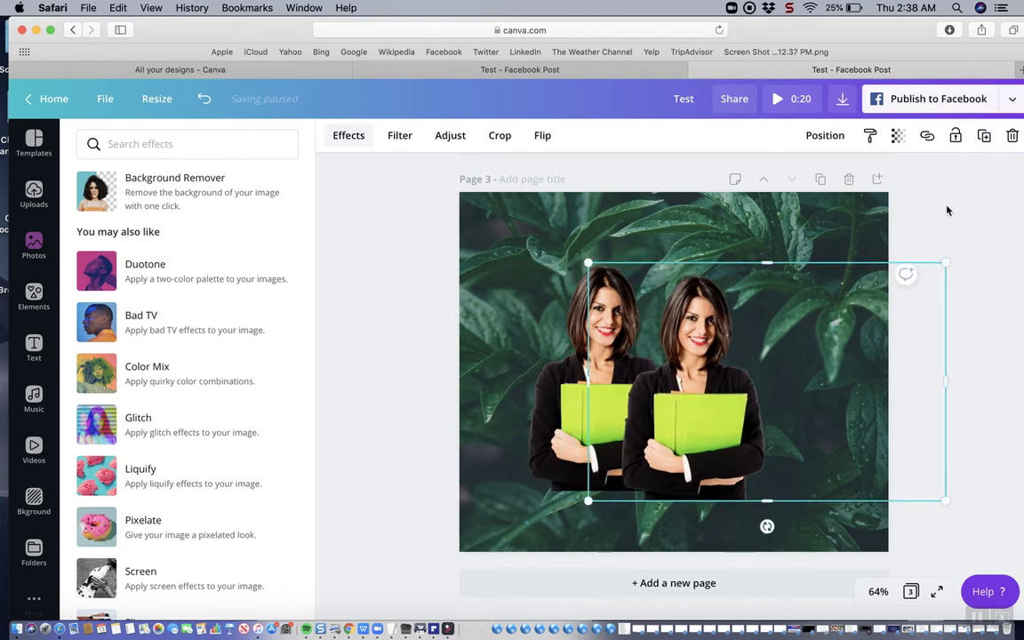
left_click_drag(715, 426, 796, 436)
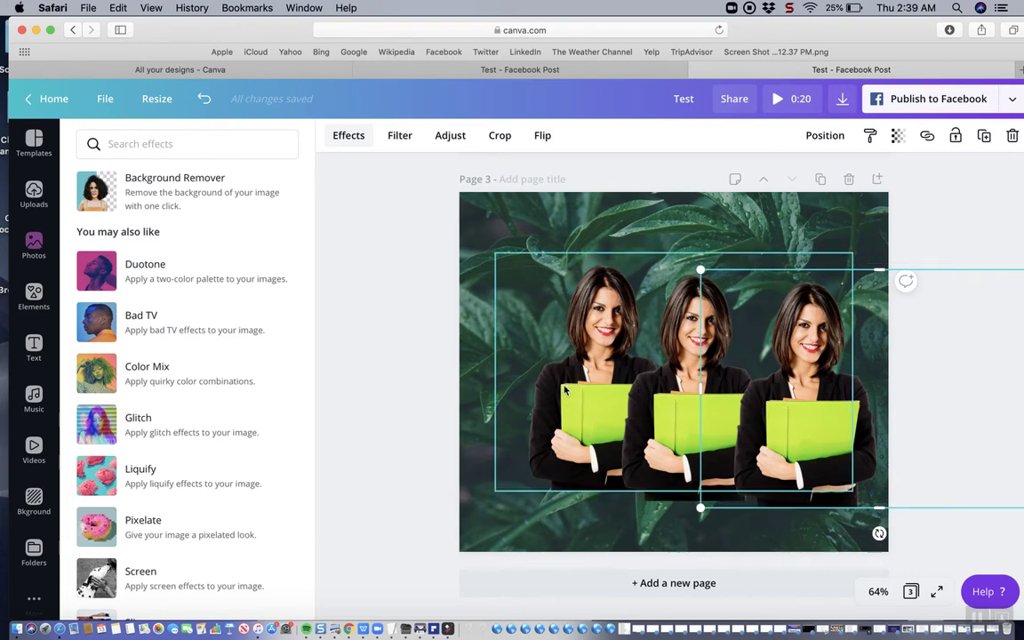
Undo the duplicates until a single woman cutout remains on the leaves
left_click(429, 345)
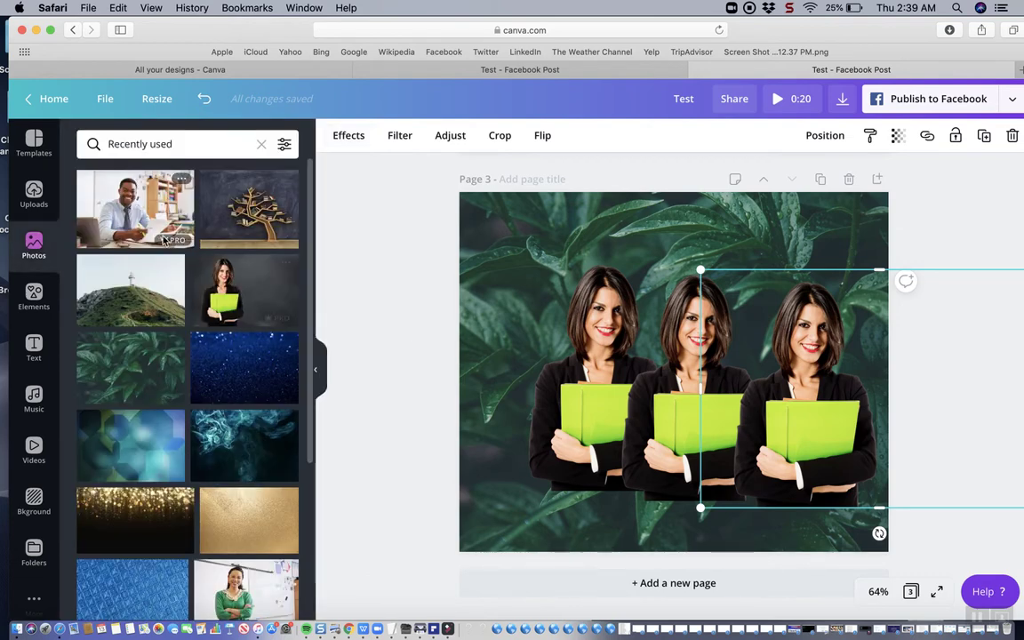
left_click(204, 100)
left_click(205, 102)
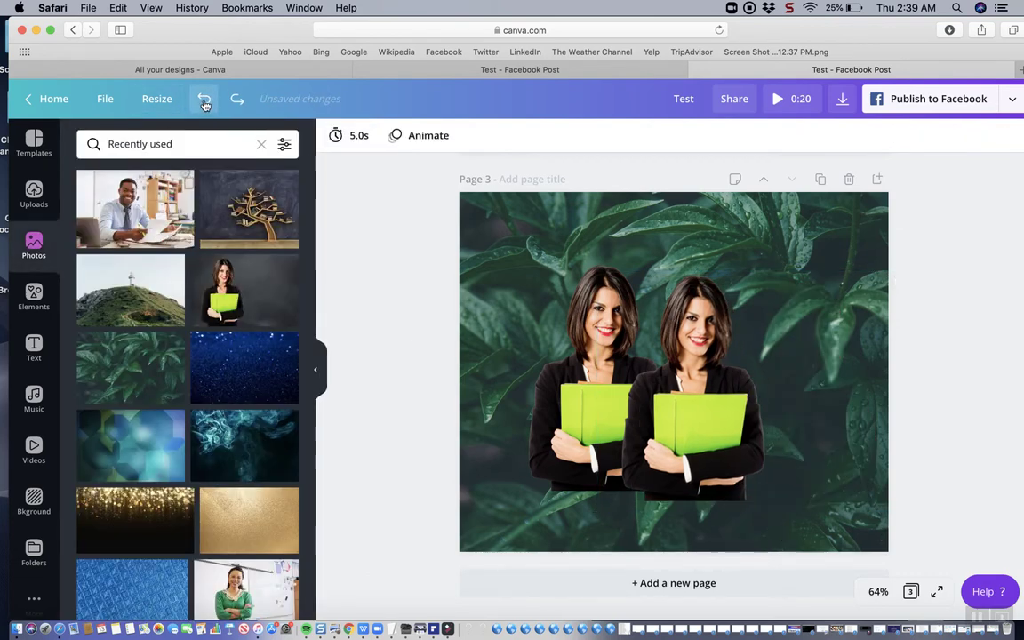
left_click(205, 101)
left_click(205, 101)
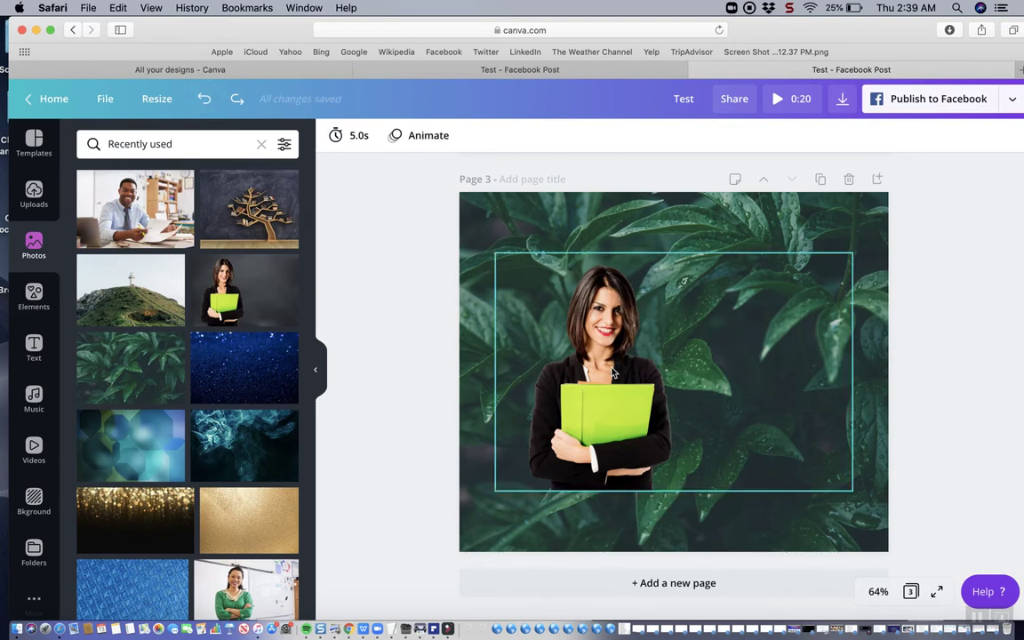
On page 2, shift the woman cutout slightly right over the blue glitter background
scroll(986, 358, "up", 1)
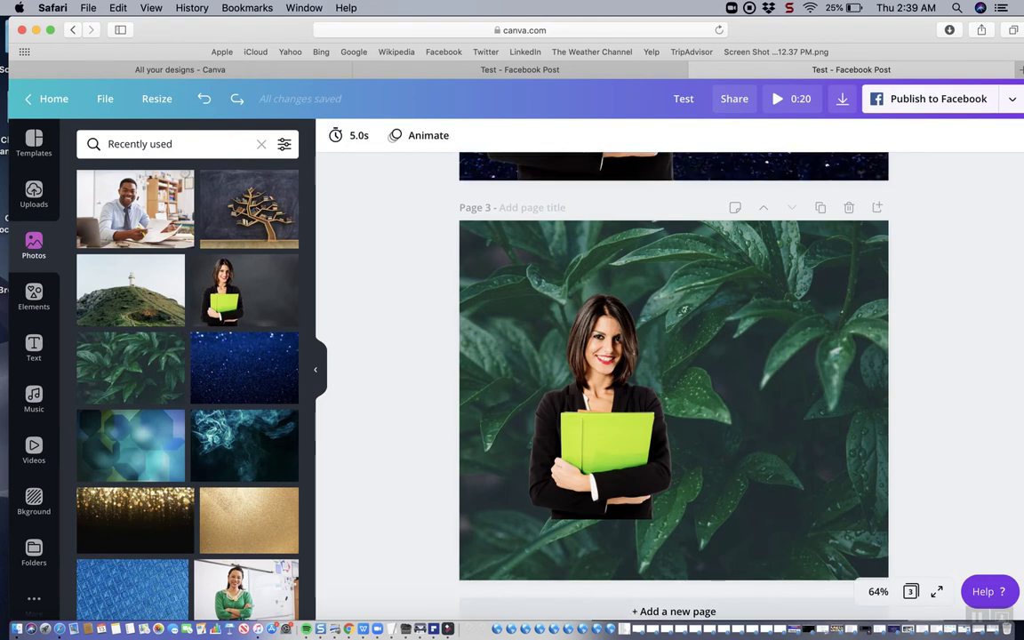
scroll(672, 382, "up", 6)
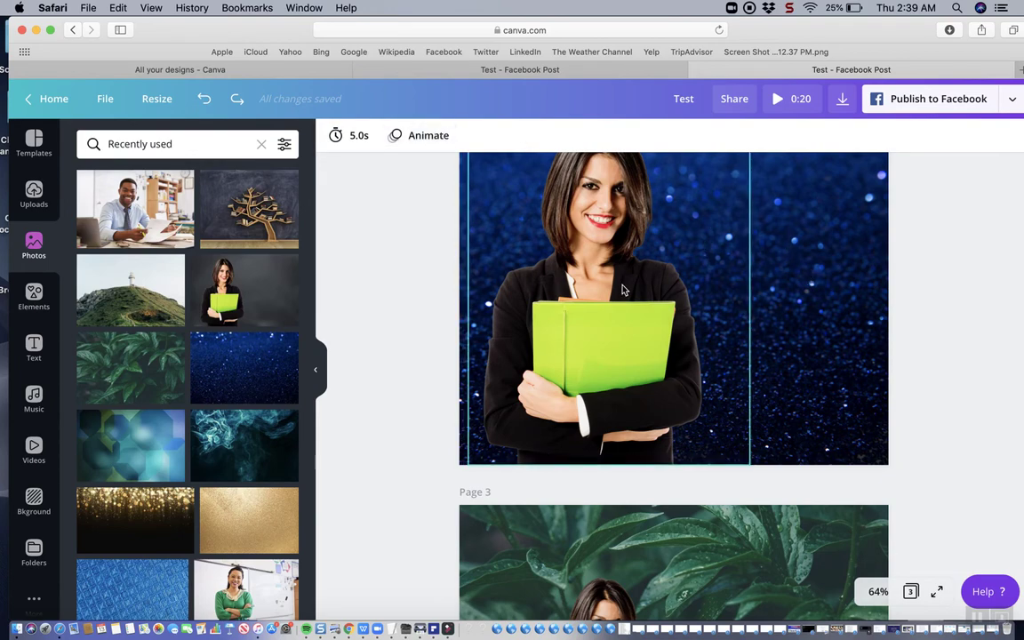
left_click_drag(559, 266, 585, 269)
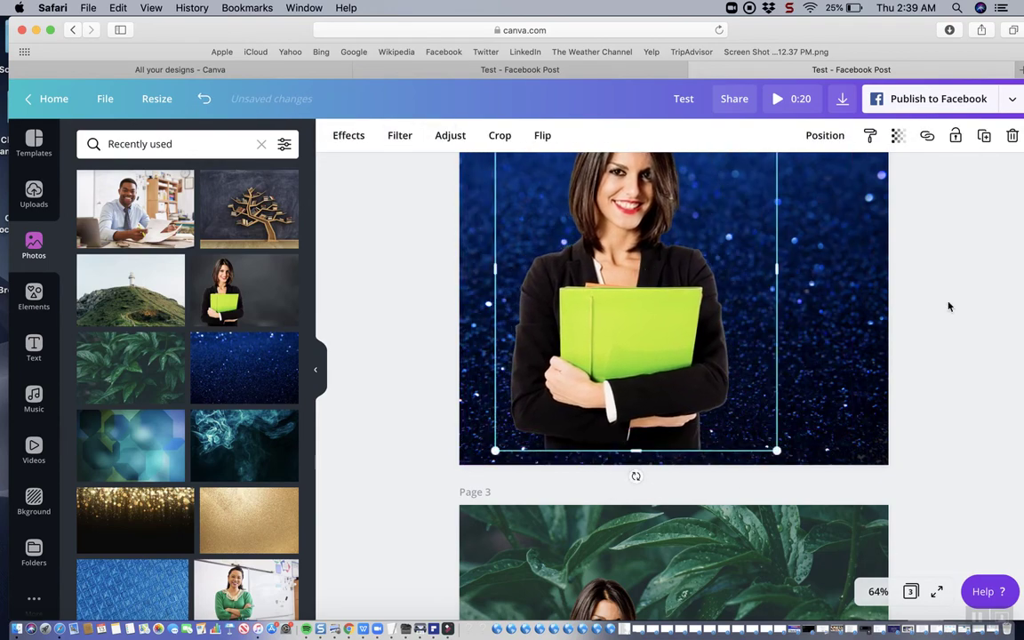
left_click(967, 314)
Back on page 3, open Elements and select the woman cutout
scroll(968, 313, "down", 5)
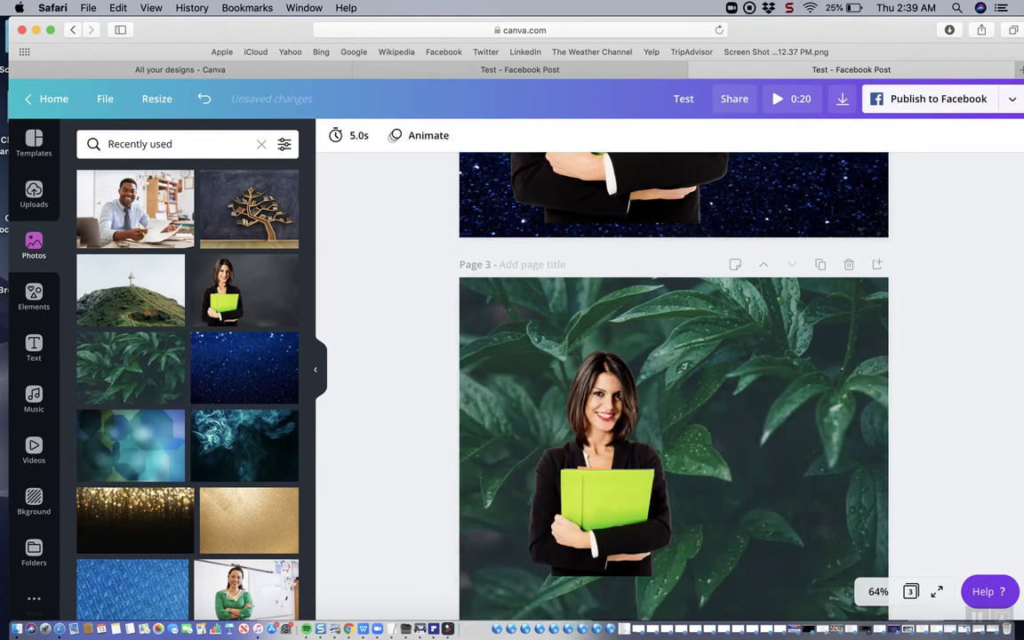
scroll(673, 400, "down", 1)
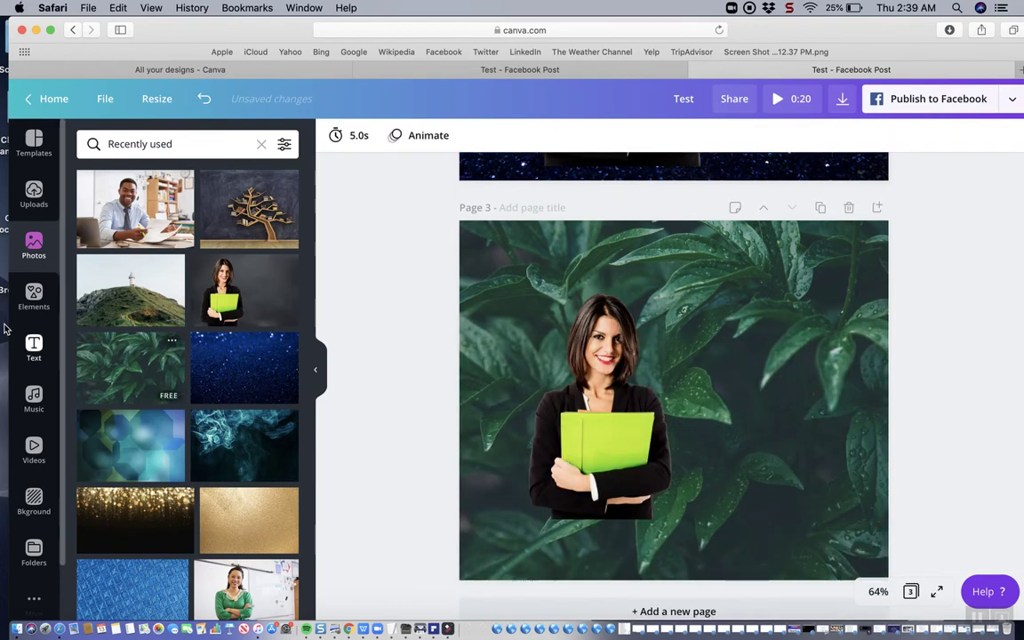
left_click(33, 295)
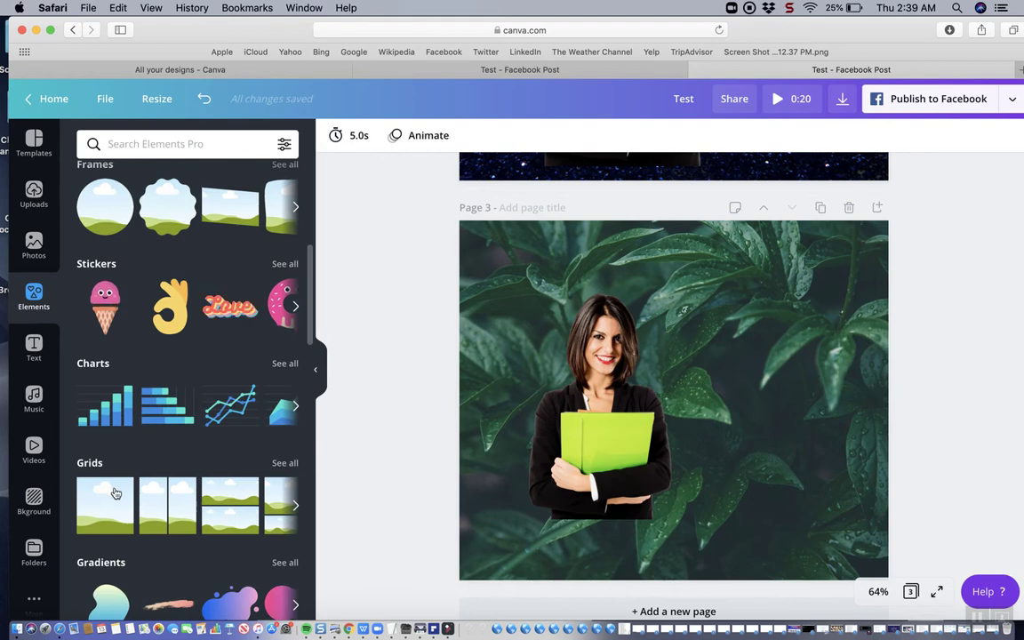
left_click(499, 311)
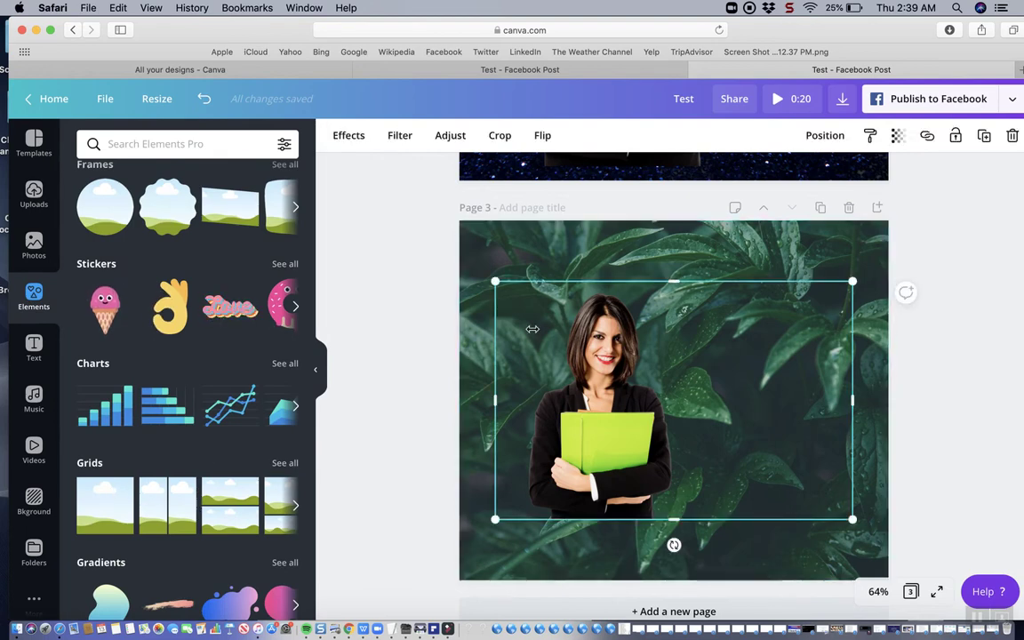
Drop the woman cutout into page 3's grid and shift the photo right and up
mouse_move(607, 363)
left_mouse_down()
mouse_move(648, 364)
mouse_move(621, 367)
left_mouse_up()
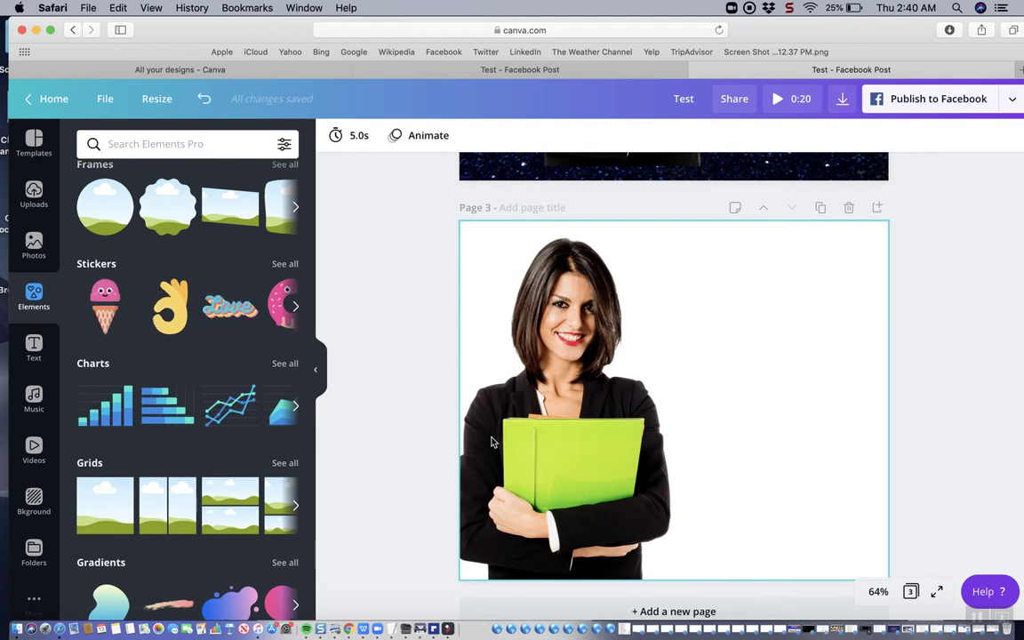
left_click_drag(554, 428, 614, 421)
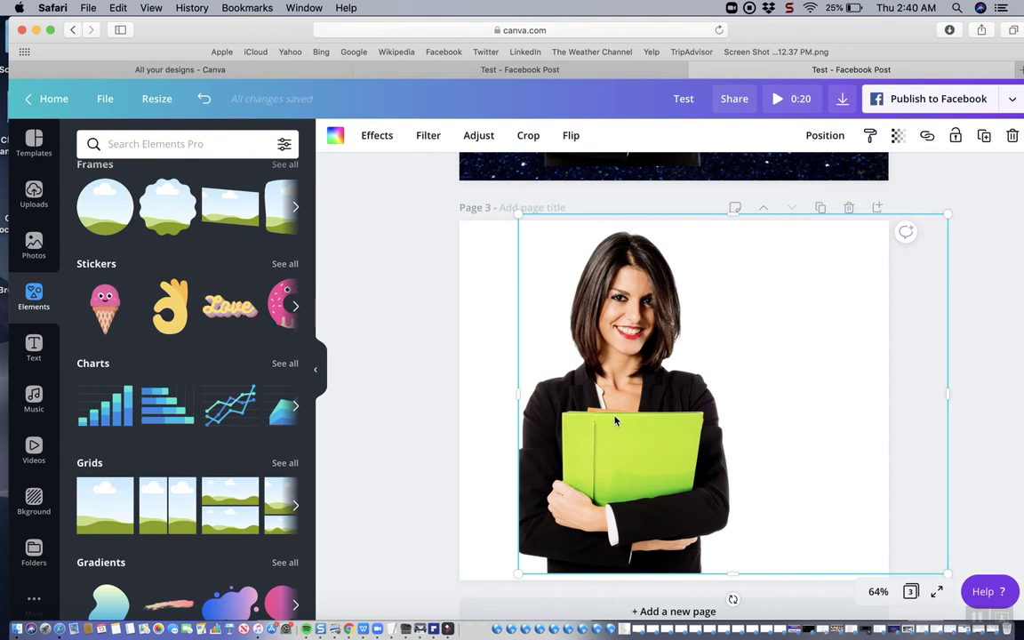
left_click_drag(615, 420, 643, 478)
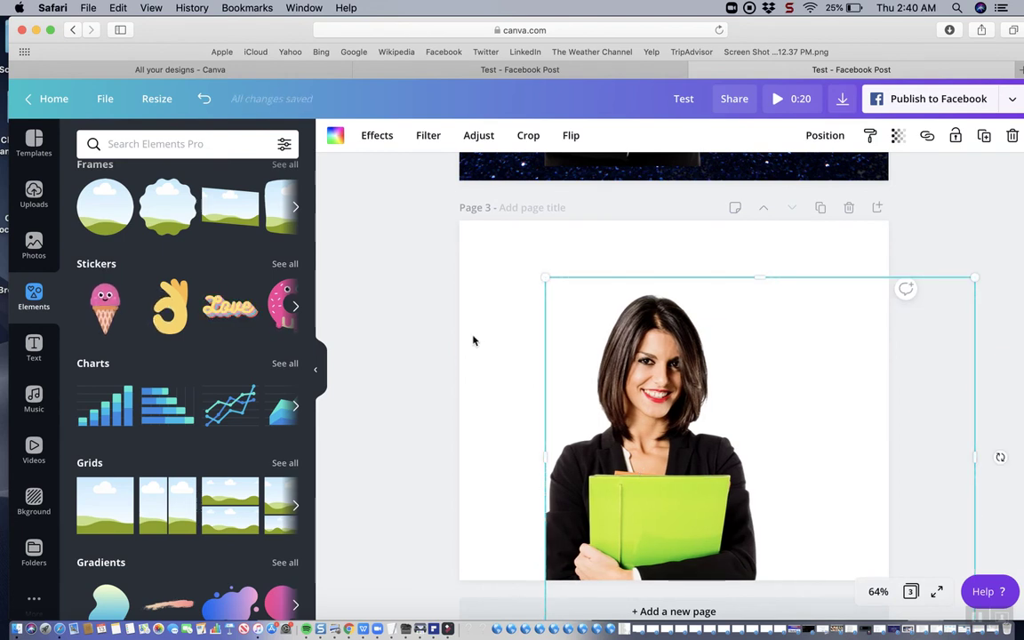
Undo back to the leaf background, then drop the woman photo into the grid again
left_click(204, 101)
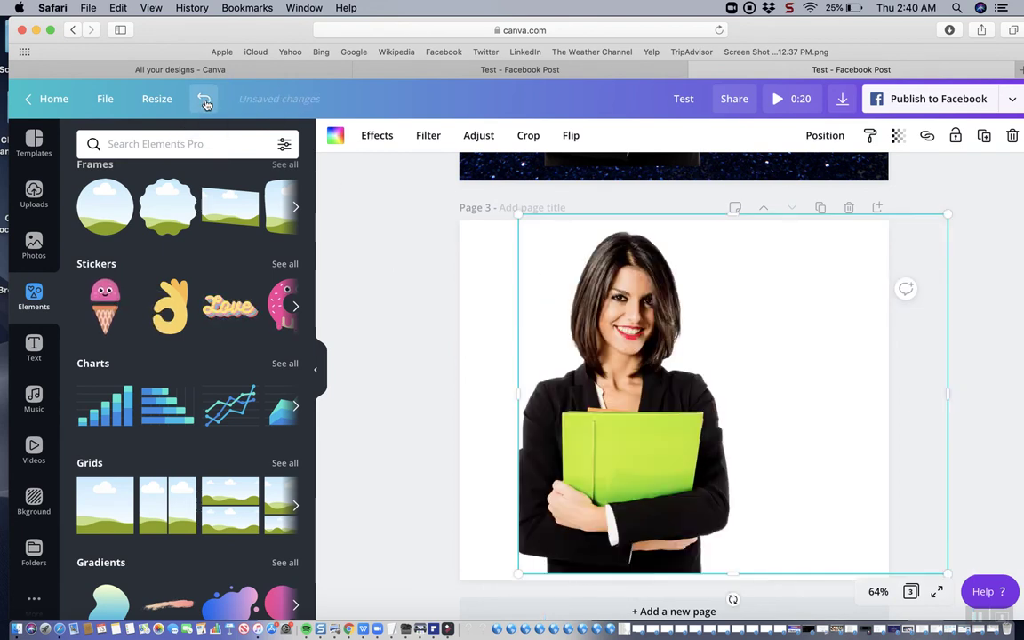
left_click(204, 100)
left_click(205, 100)
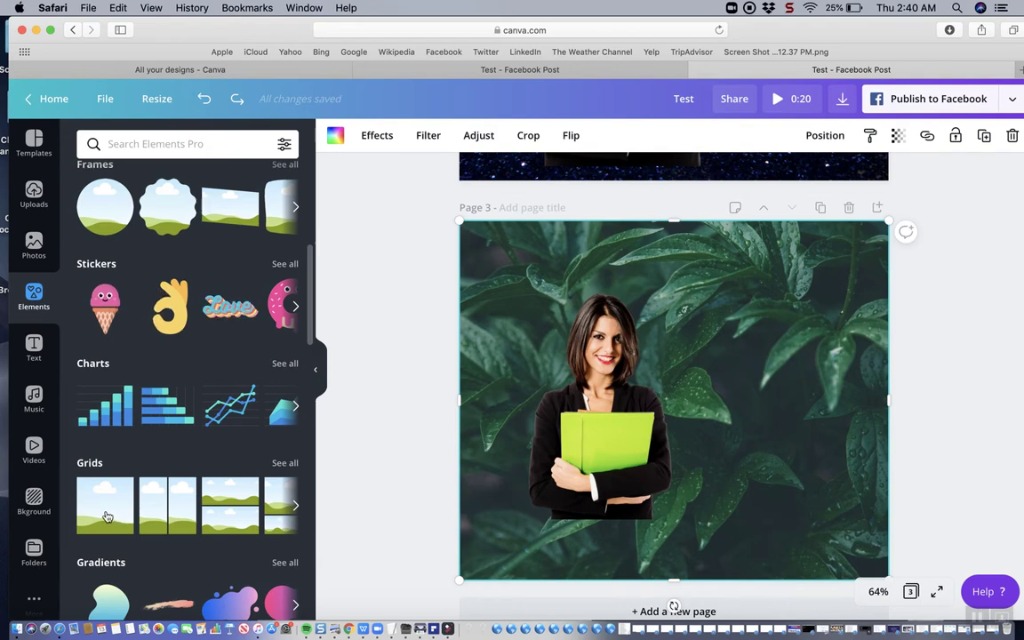
left_click(673, 393)
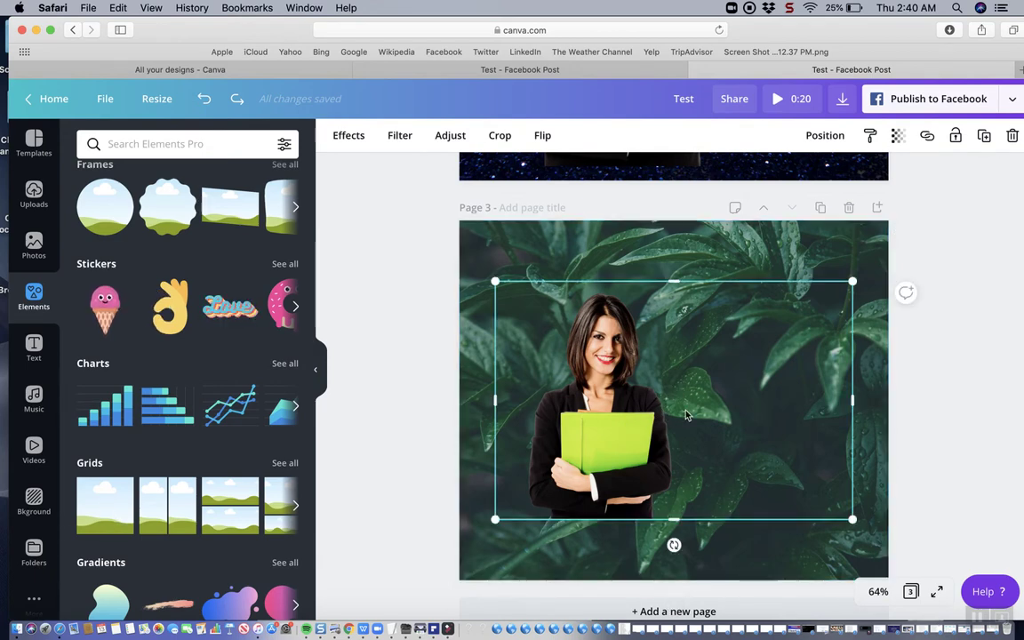
left_click_drag(593, 424, 671, 456)
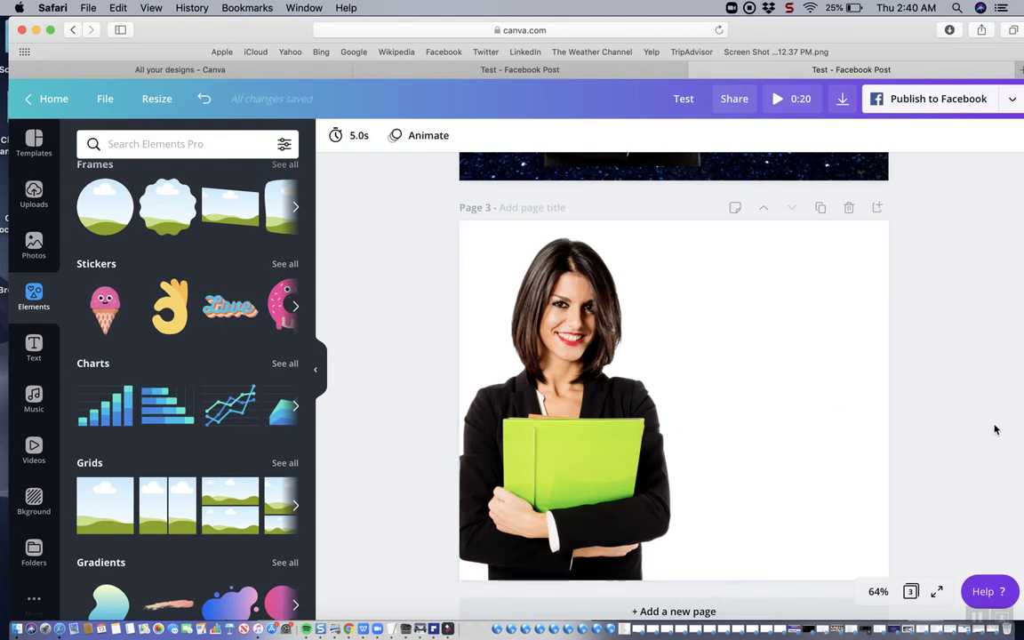
Add the green-cardigan teacher photo from recently used photos to page 3
scroll(993, 427, "down", 1)
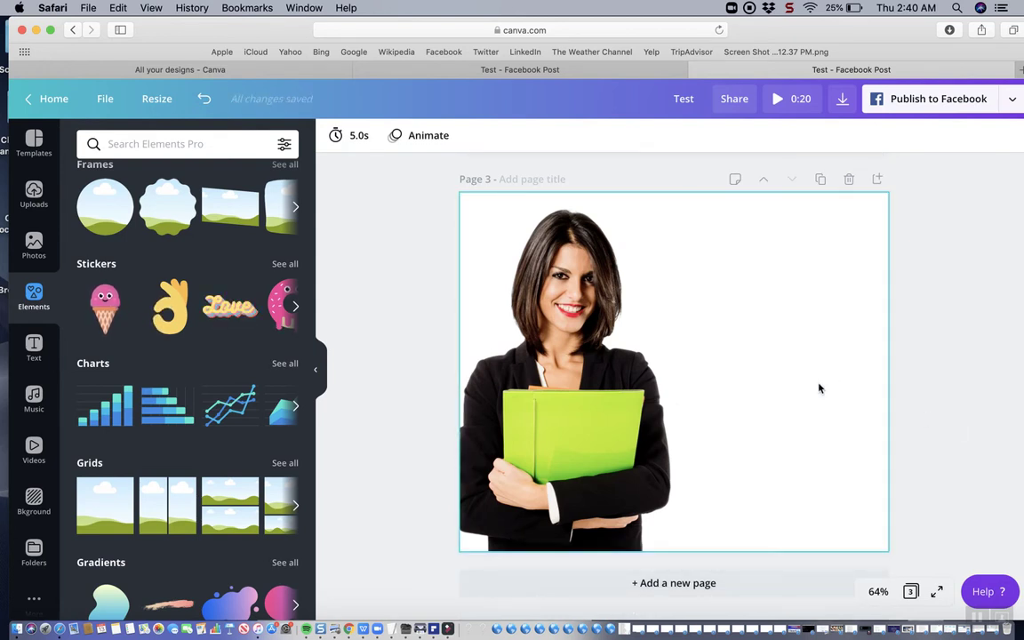
left_click(34, 194)
left_click(35, 243)
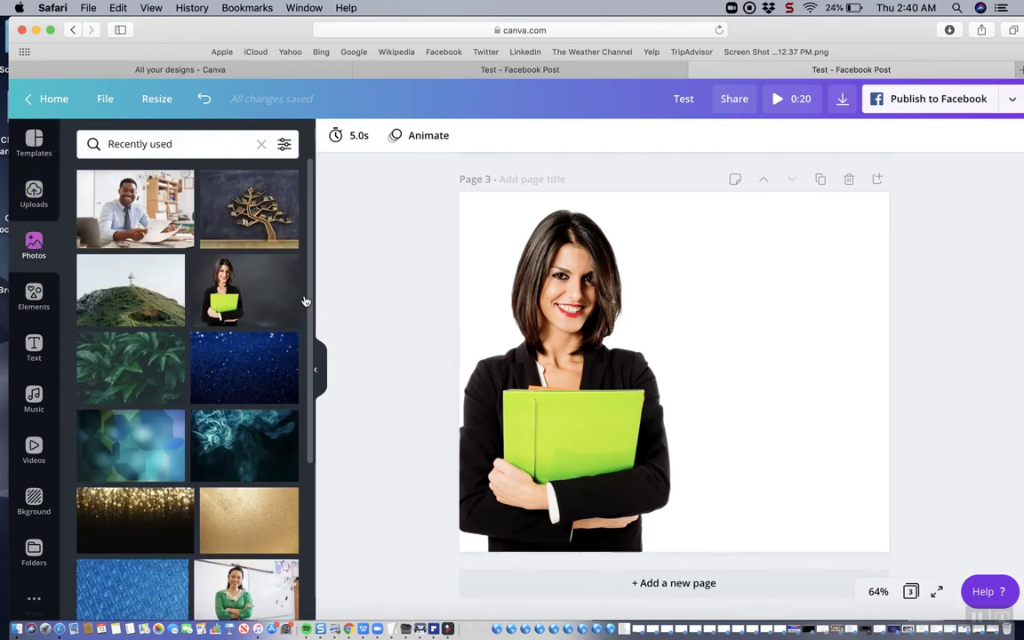
scroll(311, 352, "down", 6)
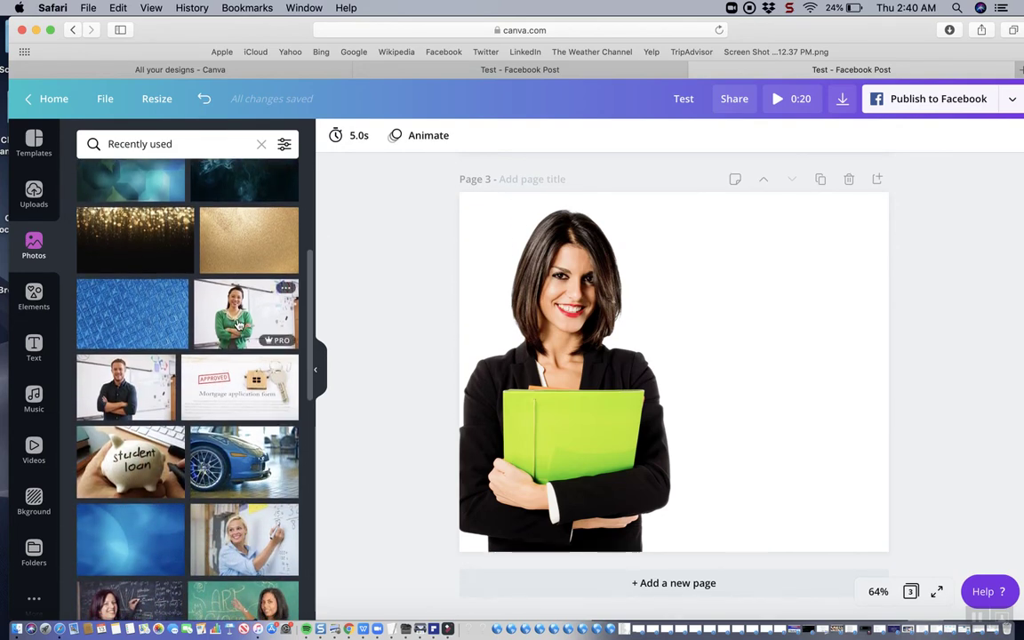
left_click(238, 324)
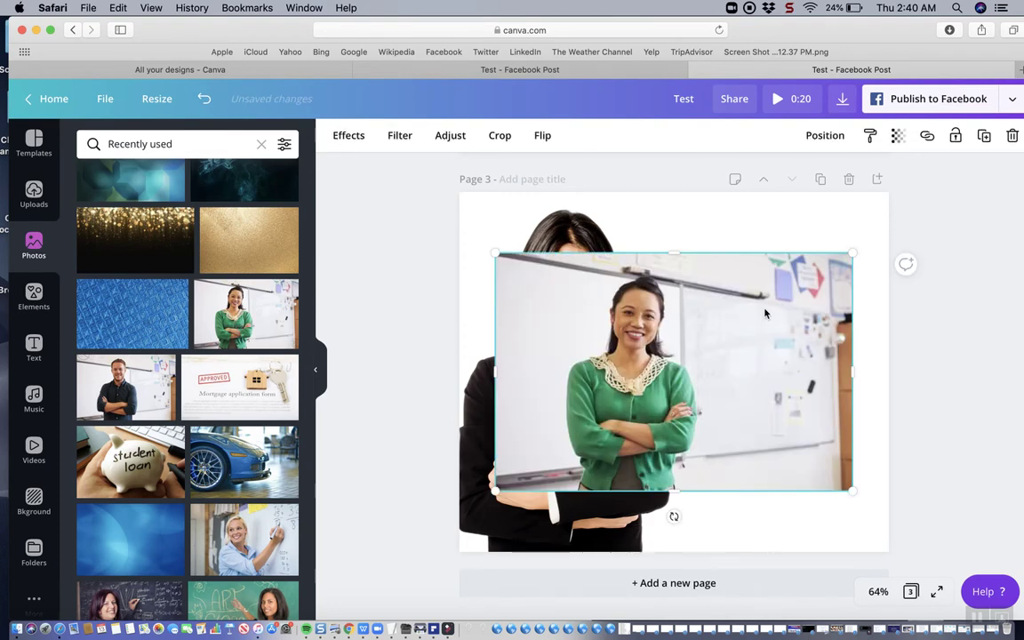
Delete the black-jacket teacher and sky-and-hills images and nudge the teacher photo left
left_click(548, 218)
key("BackSpace")
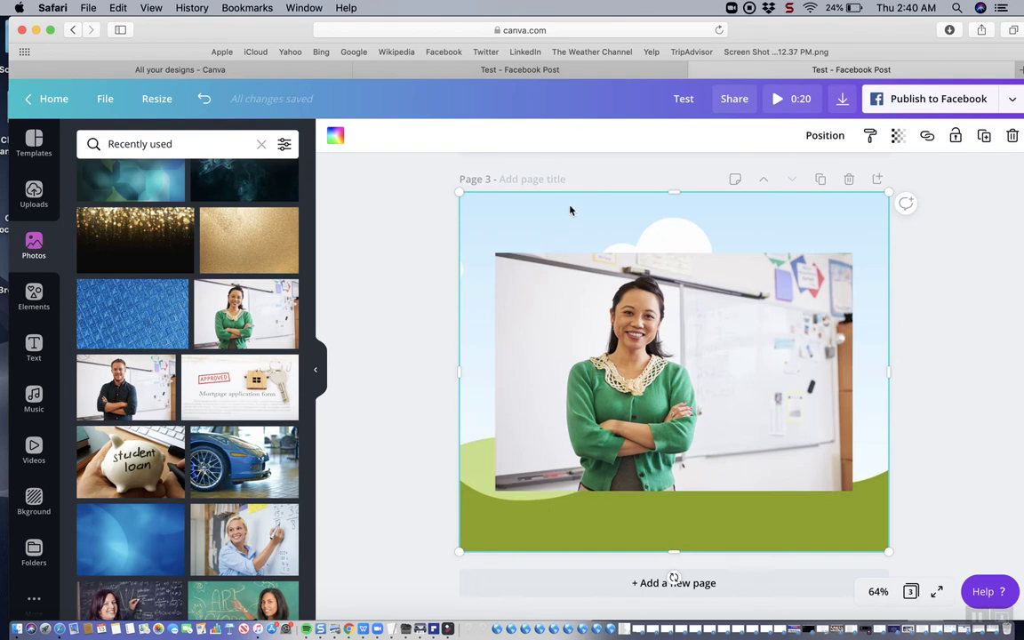
key("BackSpace")
left_click_drag(688, 322, 653, 322)
left_click(348, 135)
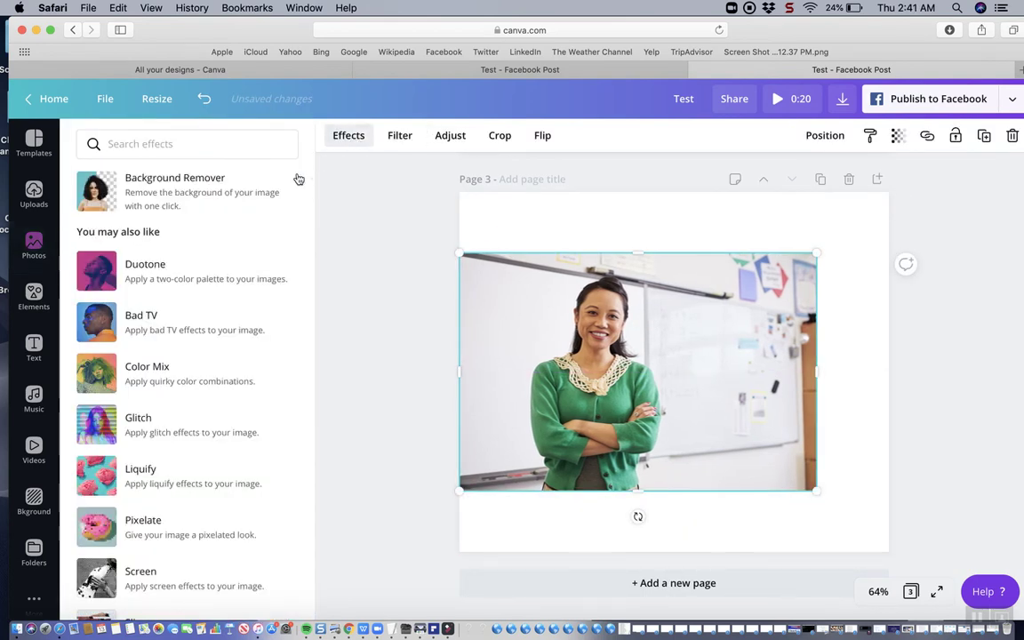
Run Background Remover on the green-cardigan teacher photo
left_click(236, 195)
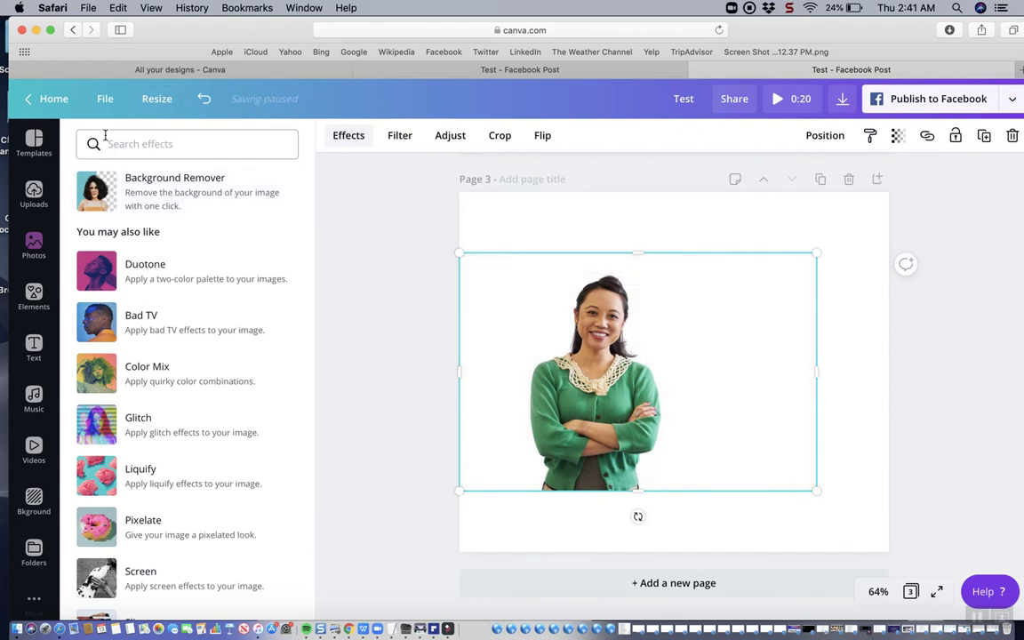
left_click(35, 242)
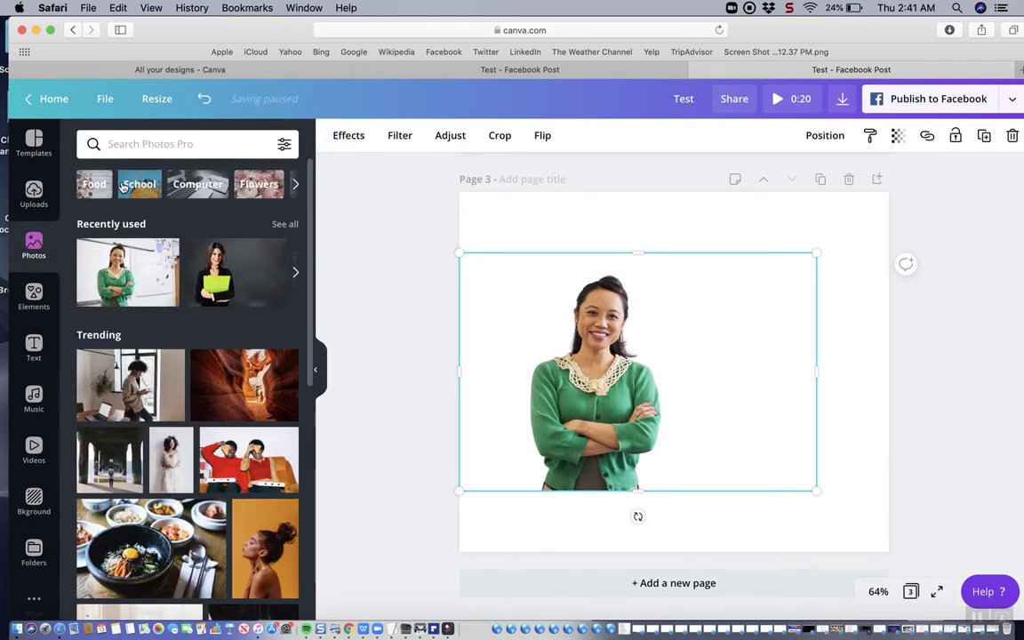
Search 'beautiful front lawn', add the yellow-flower garden photo and stretch it to all page edges
left_click(147, 144)
type("b")
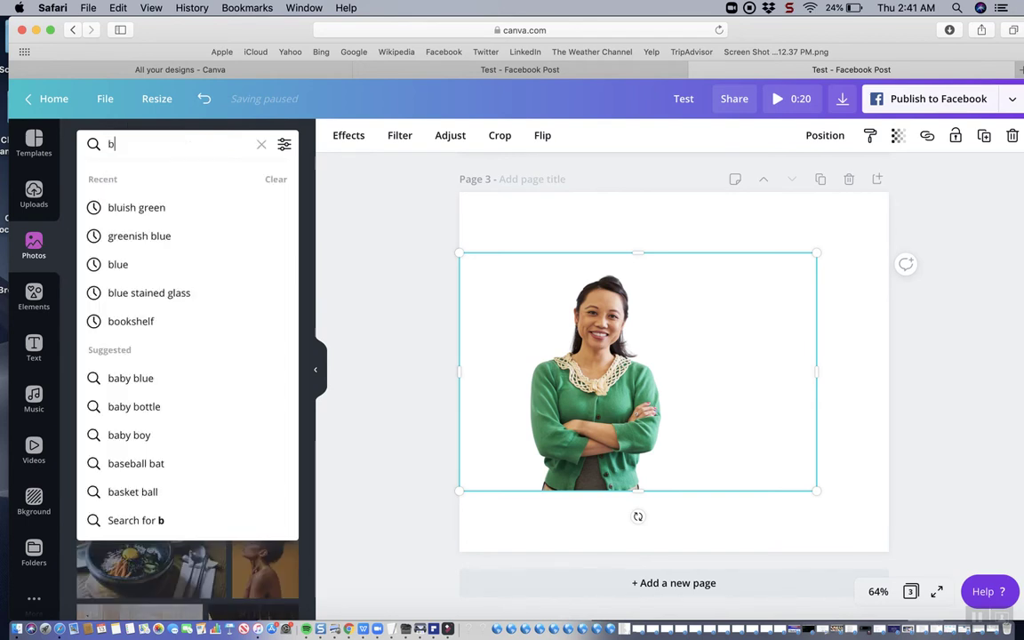
type("eauti")
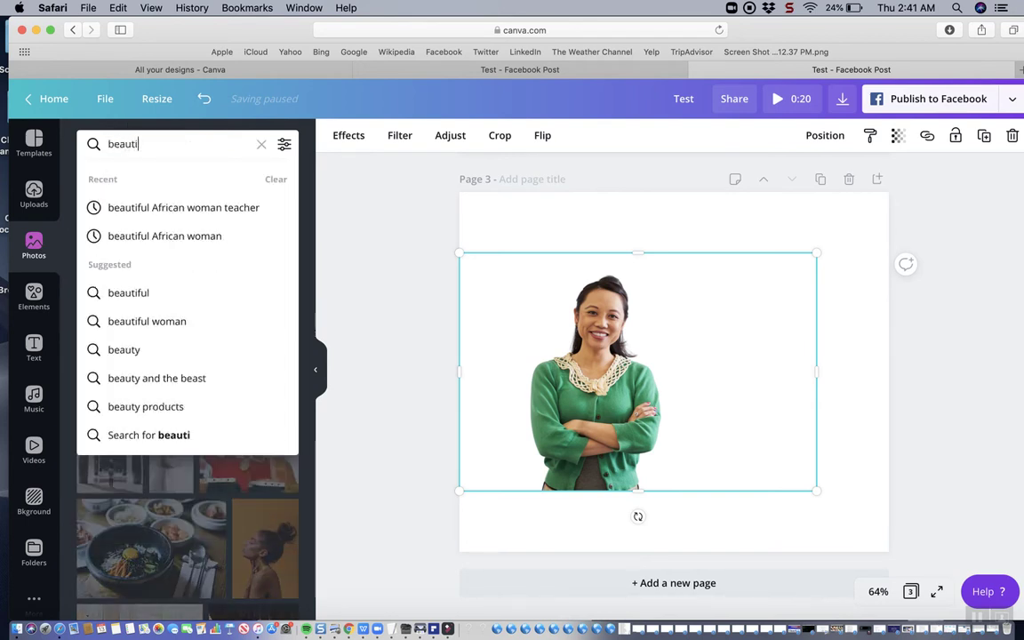
type("ful front lawn")
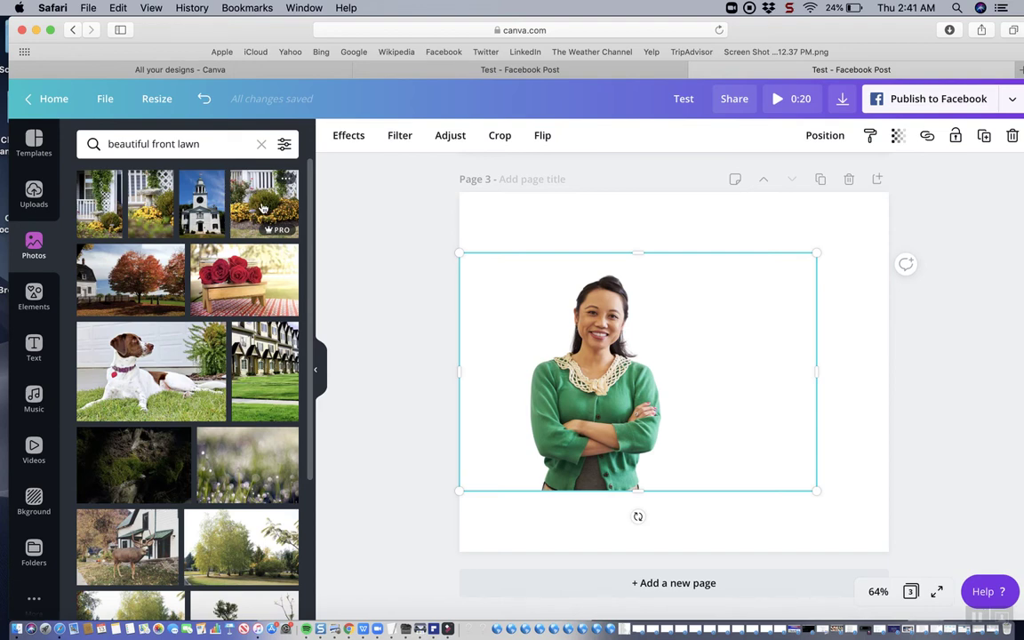
left_click(262, 207)
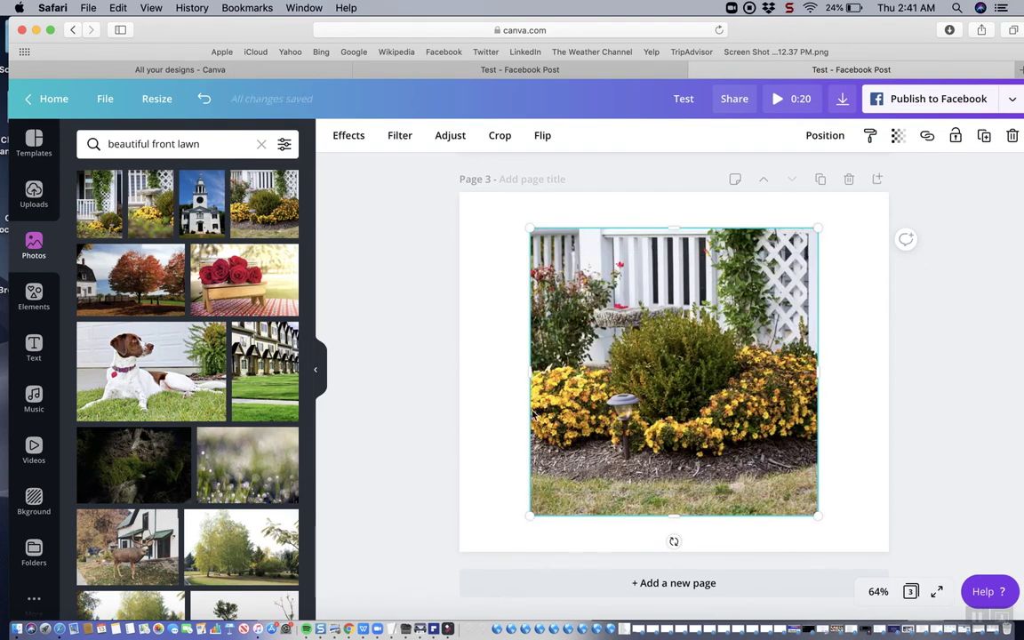
left_click_drag(526, 377, 457, 377)
left_click_drag(640, 228, 639, 194)
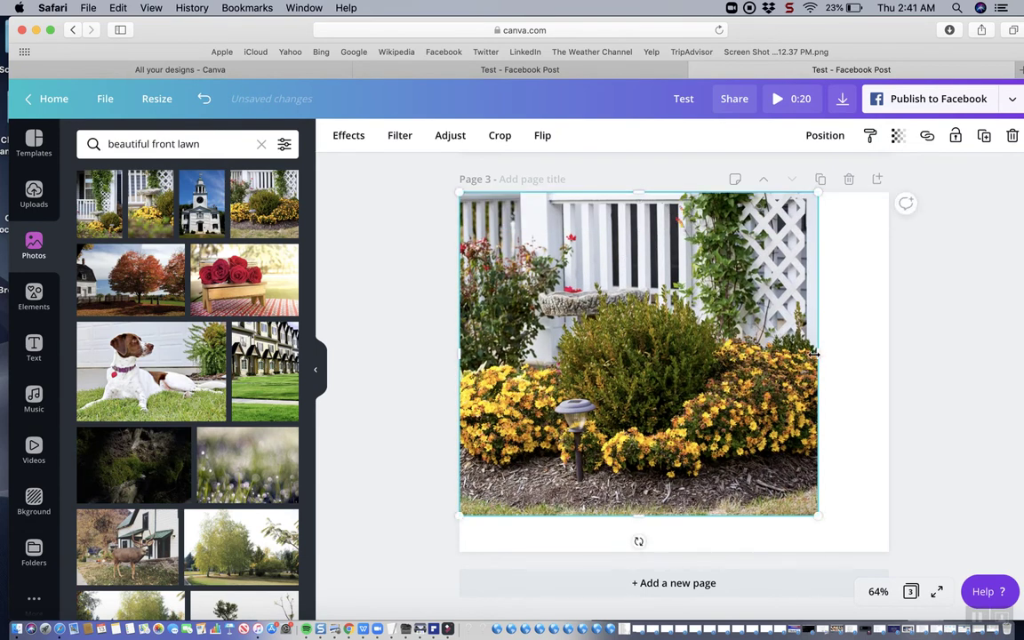
left_click_drag(813, 354, 891, 356)
left_click_drag(676, 515, 679, 550)
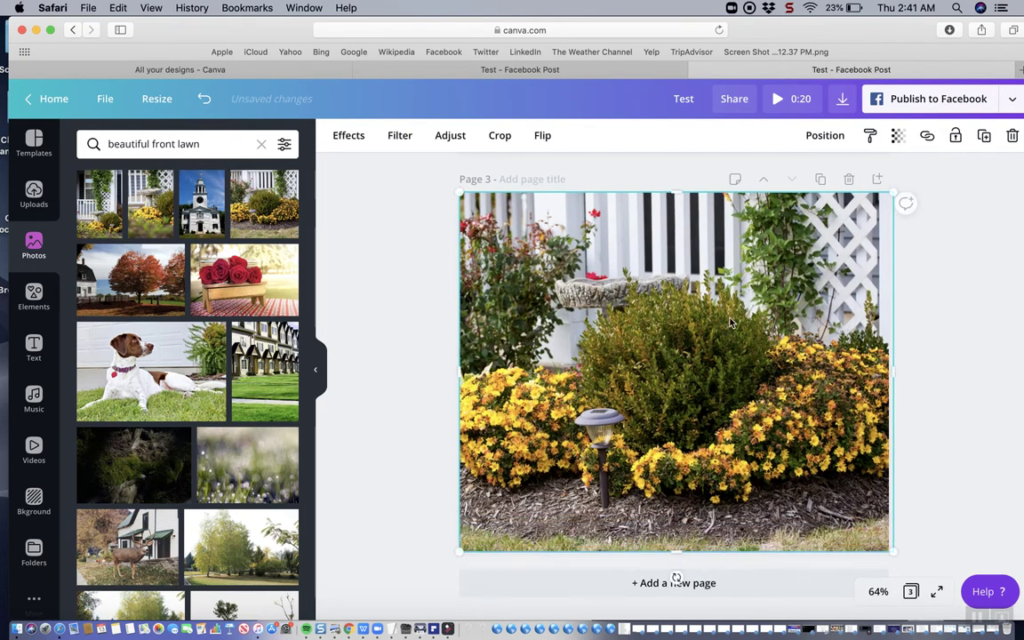
Send the garden photo backward behind the teacher cutout
left_click(825, 135)
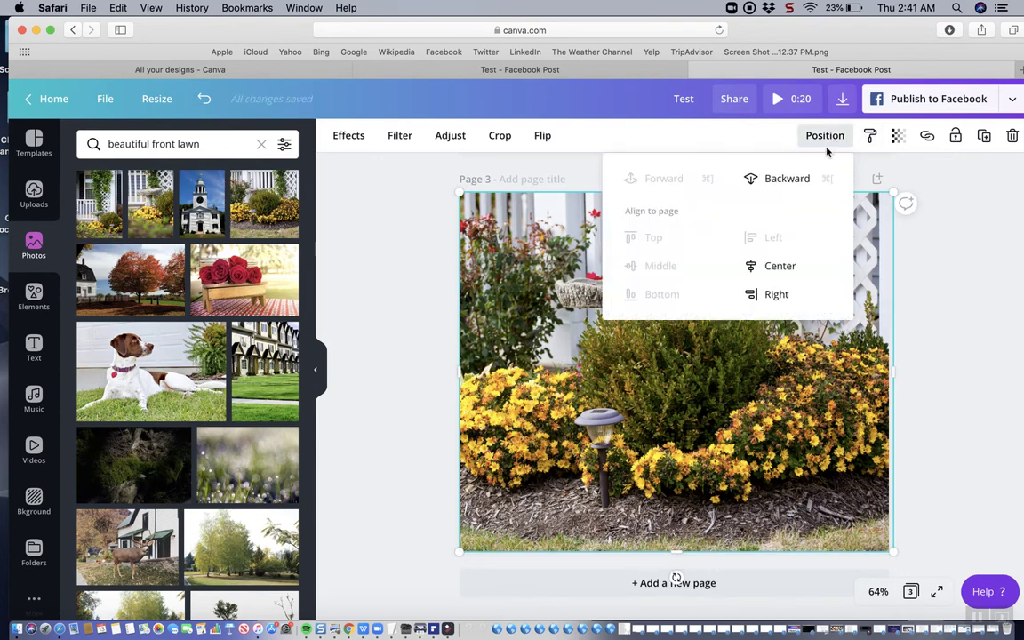
left_click(791, 180)
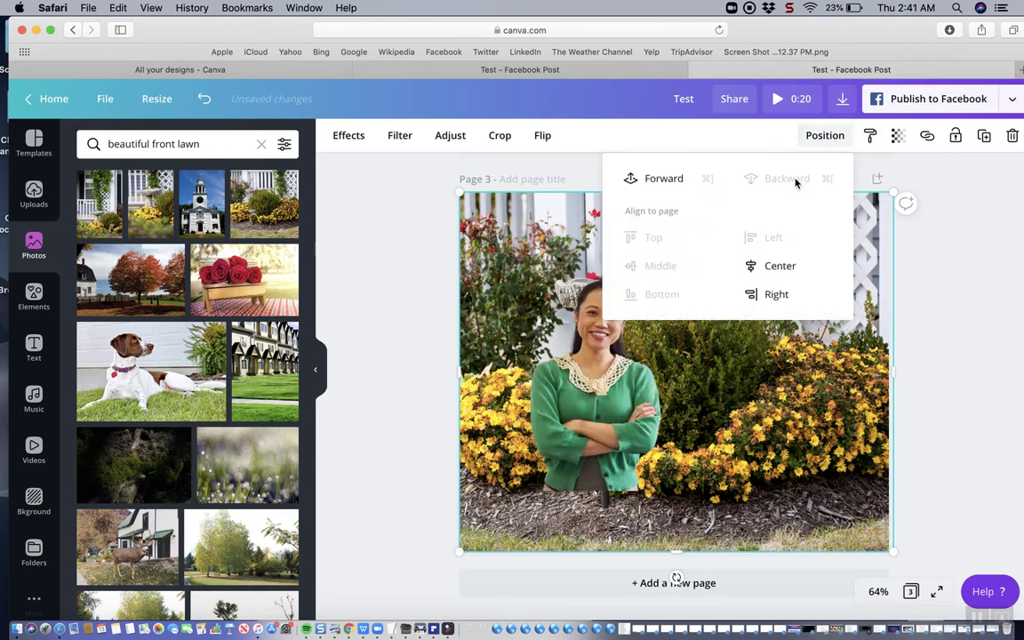
left_click(922, 392)
Move the teacher cutout down-left and enlarge it in front of the flowers
left_click(609, 431)
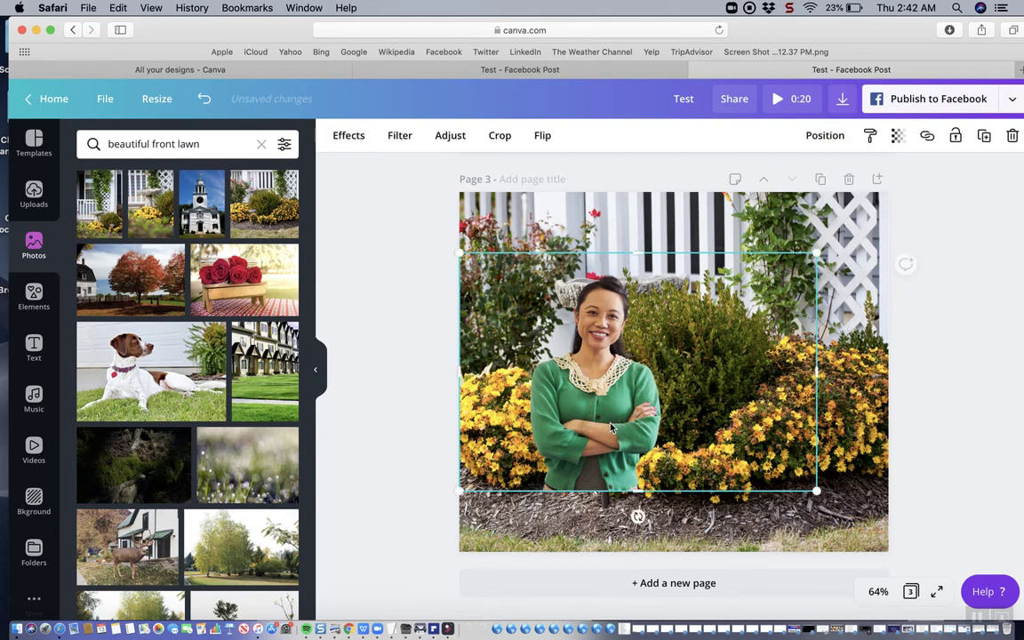
left_click_drag(609, 431, 551, 483)
left_click_drag(755, 314, 900, 195)
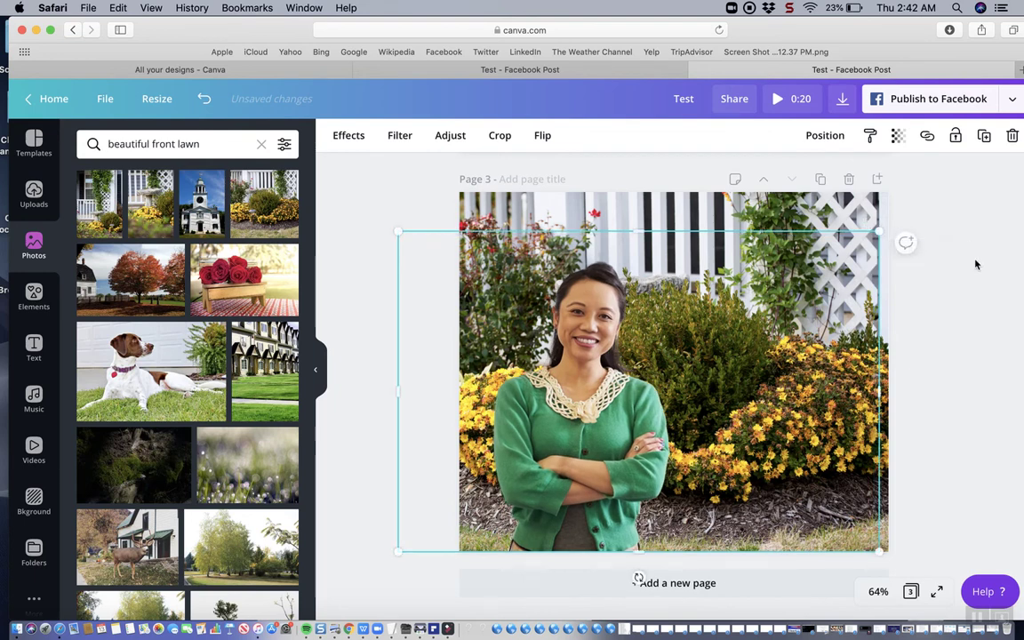
left_click(974, 264)
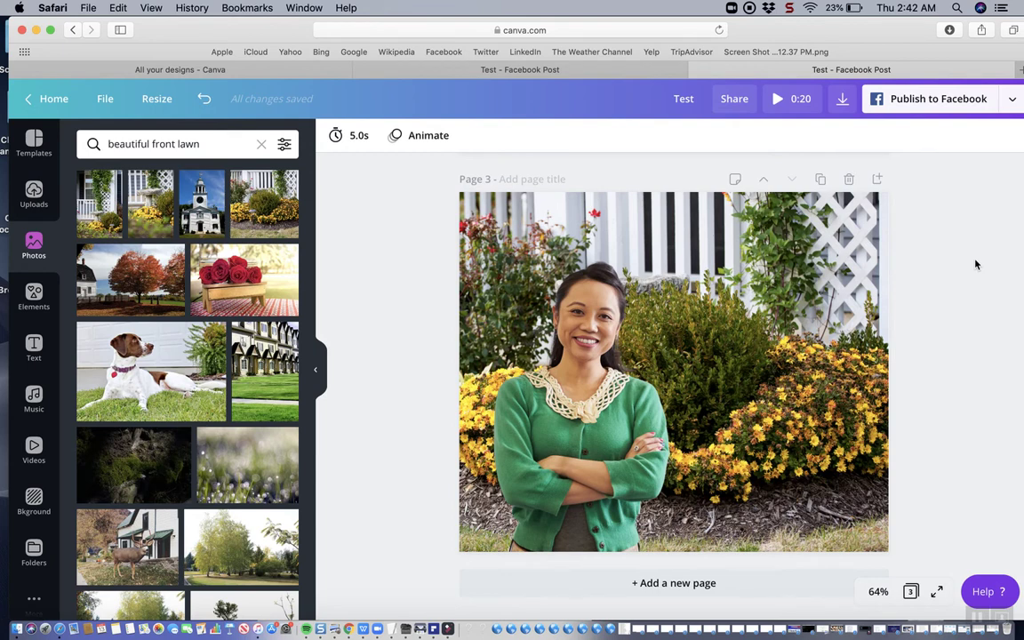
Open a new Safari window and load remove.bg from the address bar
left_click(89, 10)
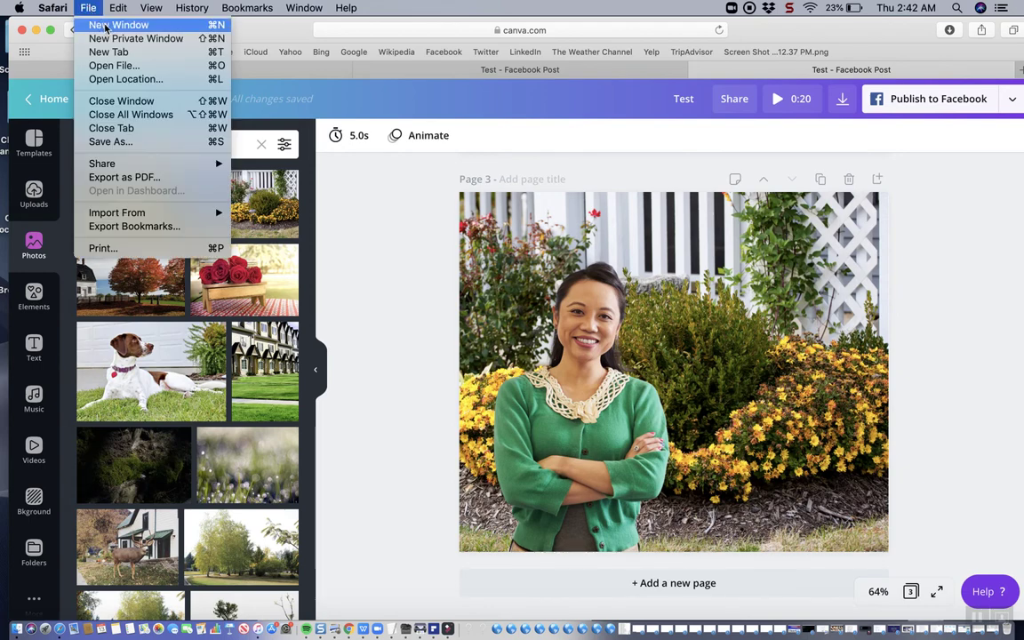
left_click(105, 26)
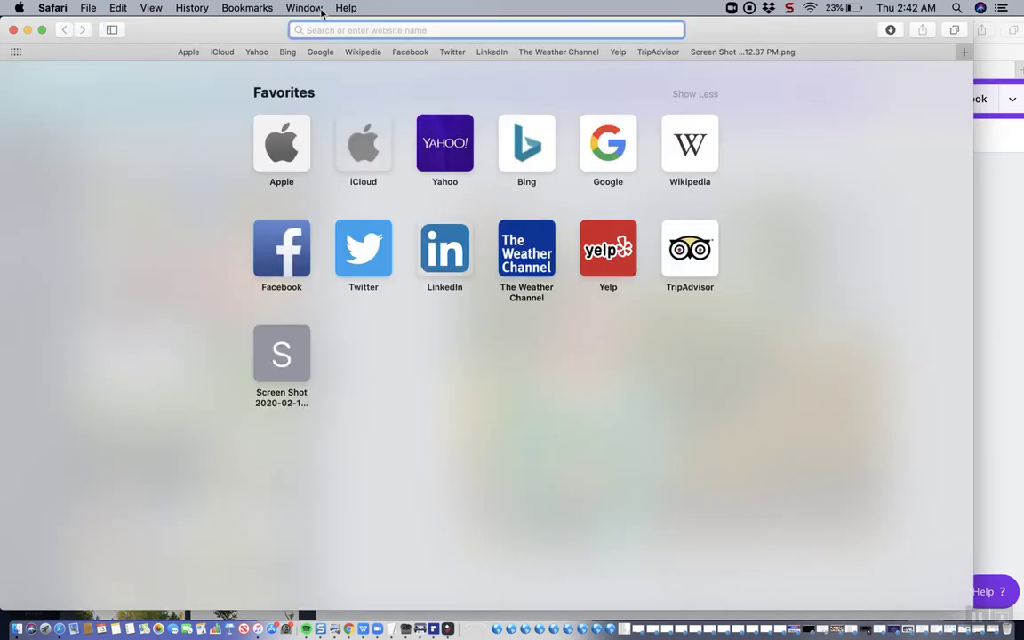
type("re")
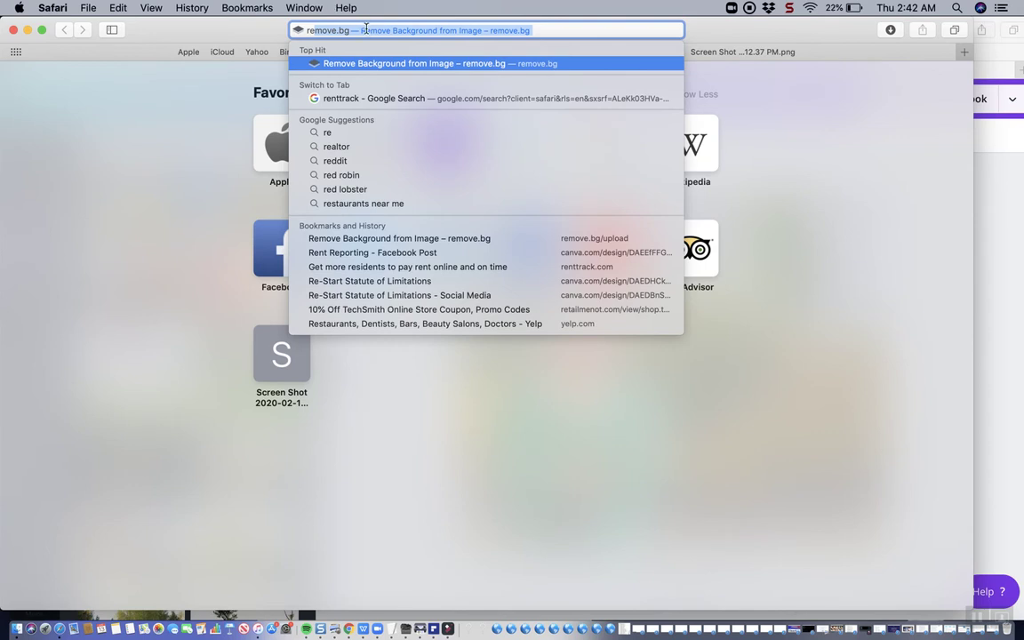
key("Return")
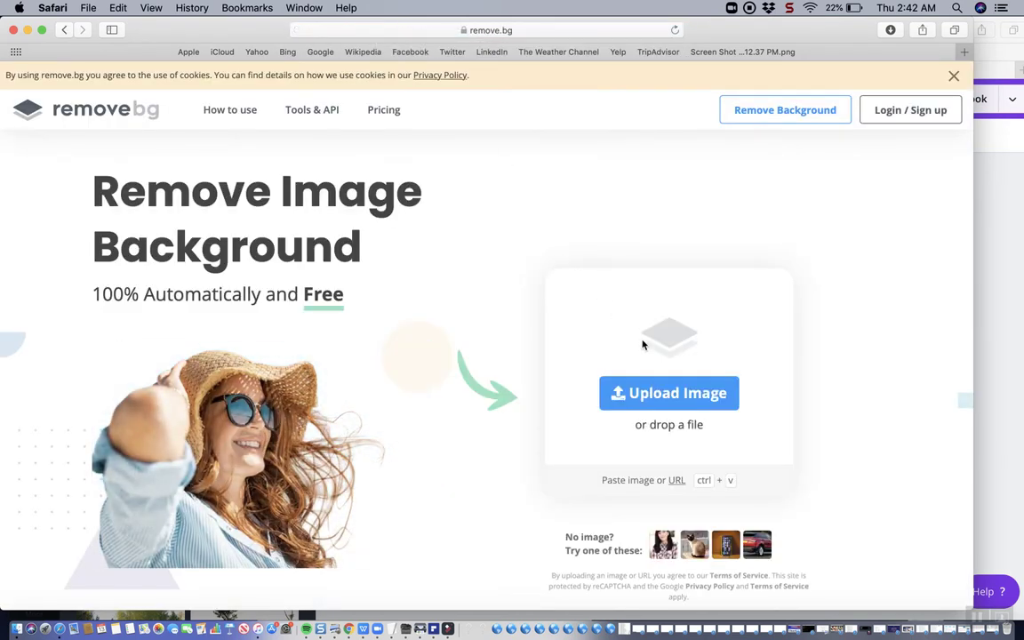
Upload the portrait photo from Downloads to remove.bg
left_click(677, 394)
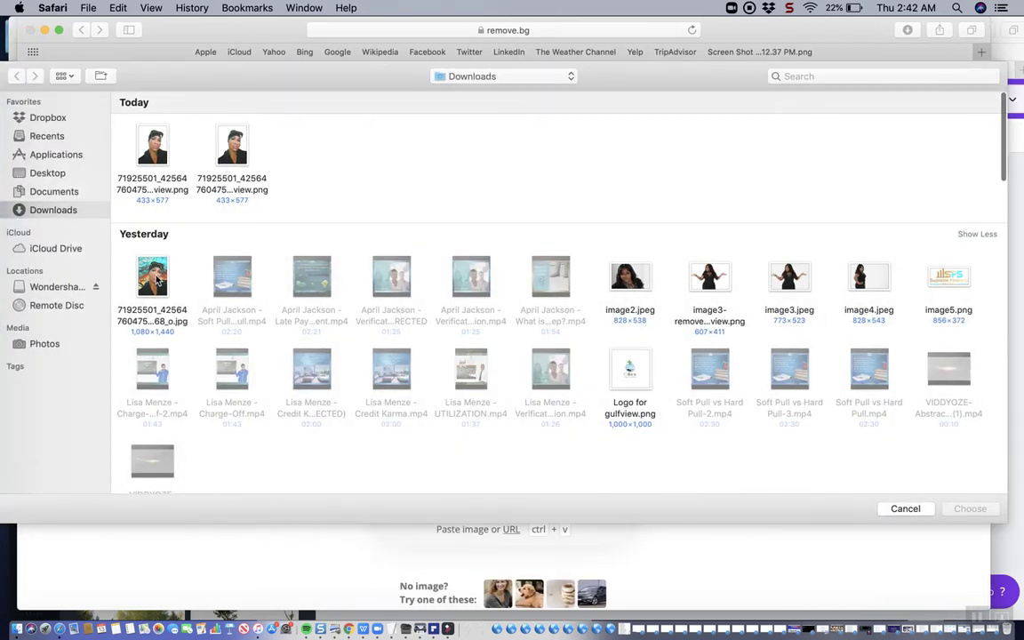
left_click(153, 277)
left_click(966, 509)
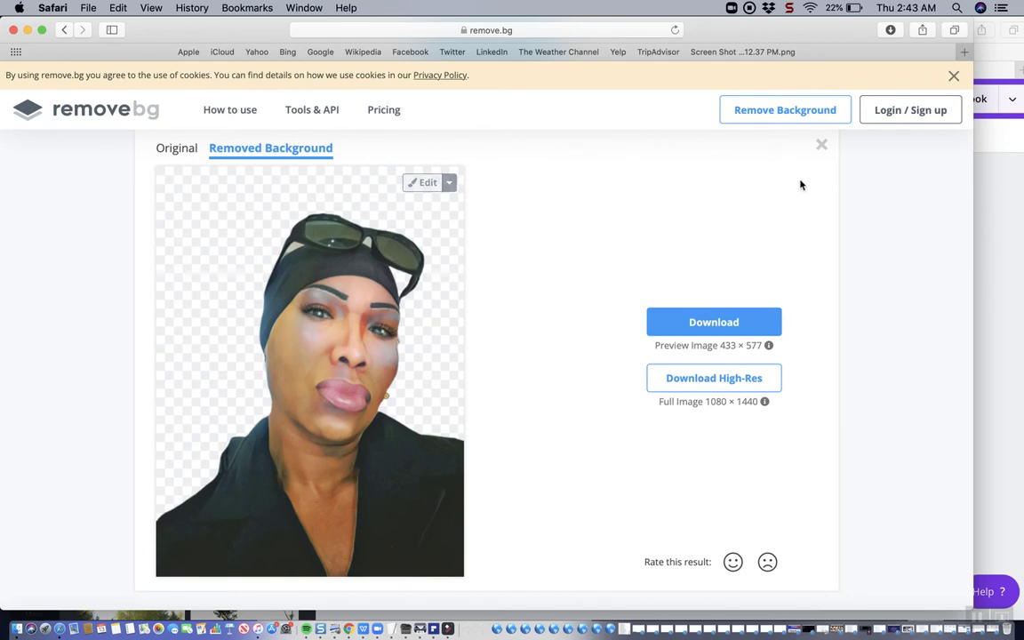
In the Erase/Restore editor, set a moderate brush size and erase a stray bit near the cheek
left_click(424, 185)
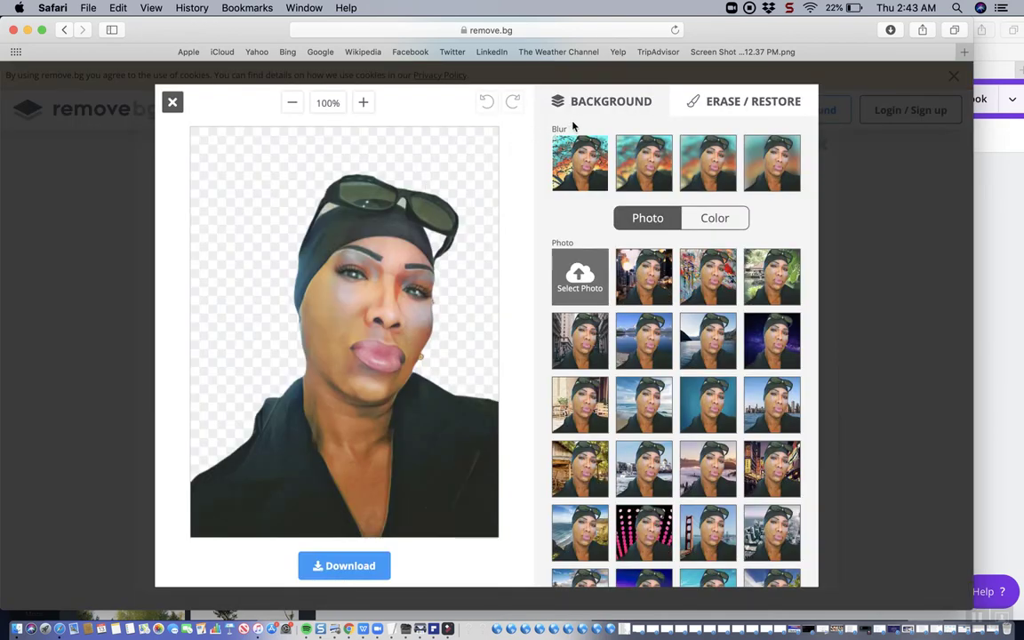
left_click(722, 102)
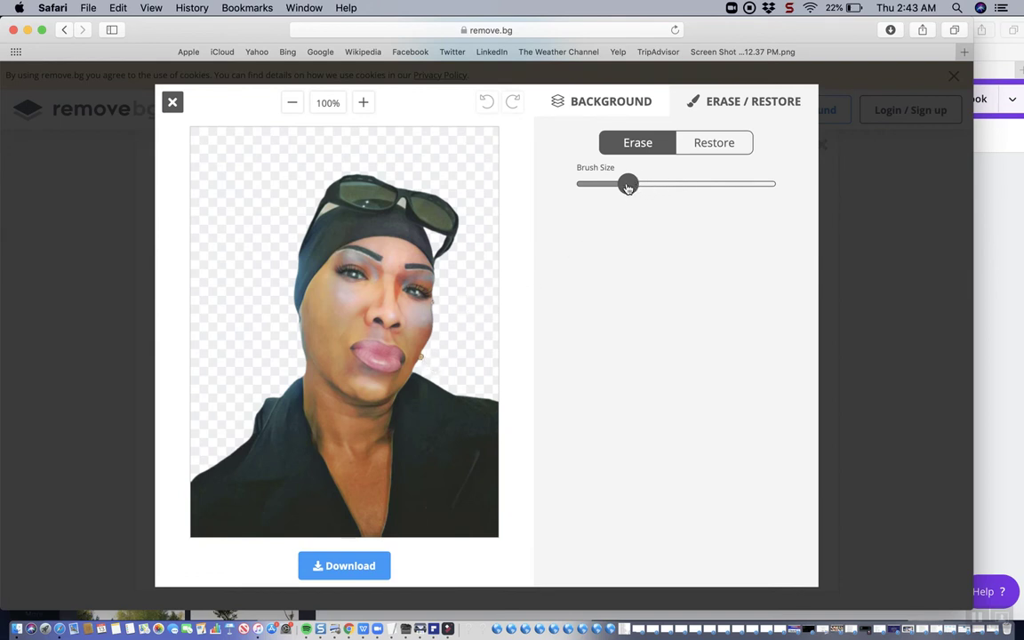
left_click_drag(628, 183, 776, 184)
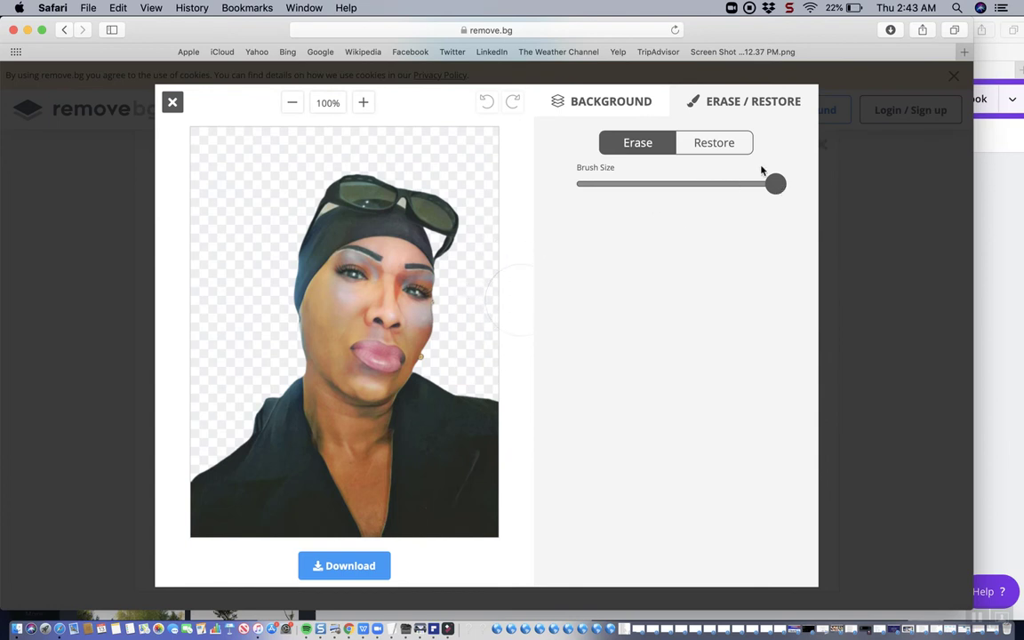
left_click_drag(773, 183, 629, 197)
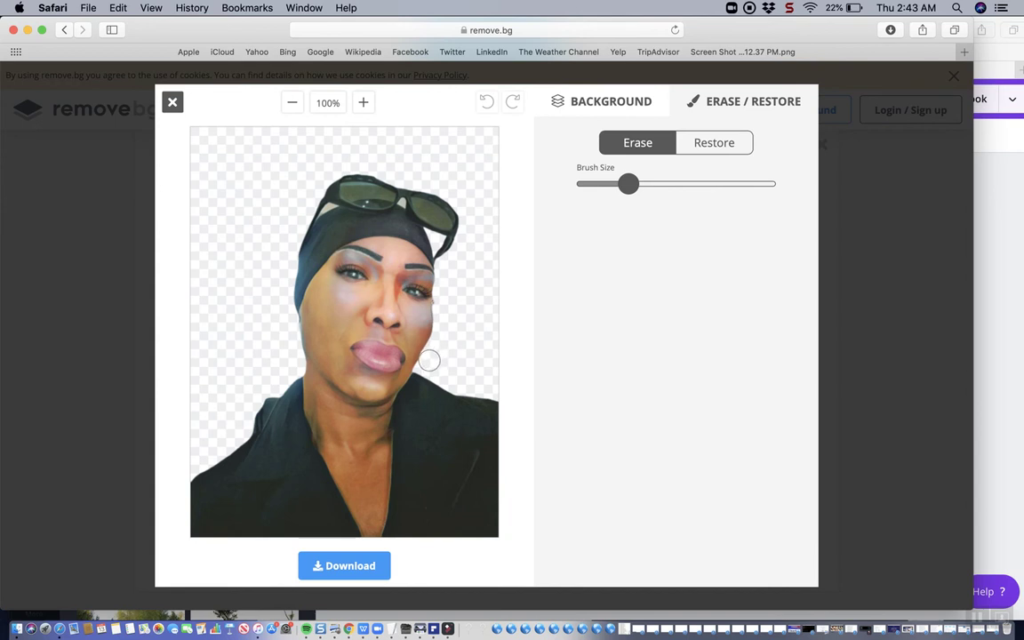
left_click_drag(428, 368, 441, 368)
Restore a patch beside the lips, then undo that stroke
left_click(712, 147)
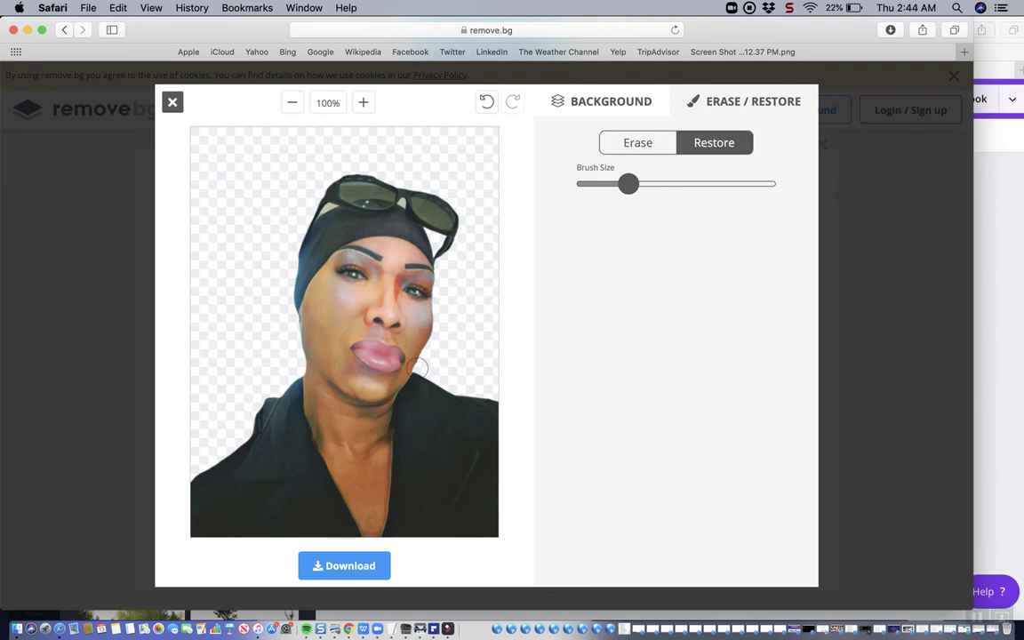
mouse_move(423, 353)
left_mouse_down()
mouse_move(456, 286)
mouse_move(440, 382)
mouse_move(466, 386)
mouse_move(438, 360)
mouse_move(450, 366)
mouse_move(449, 397)
mouse_move(479, 357)
mouse_move(479, 375)
mouse_move(482, 259)
mouse_move(437, 286)
mouse_move(472, 215)
left_mouse_up()
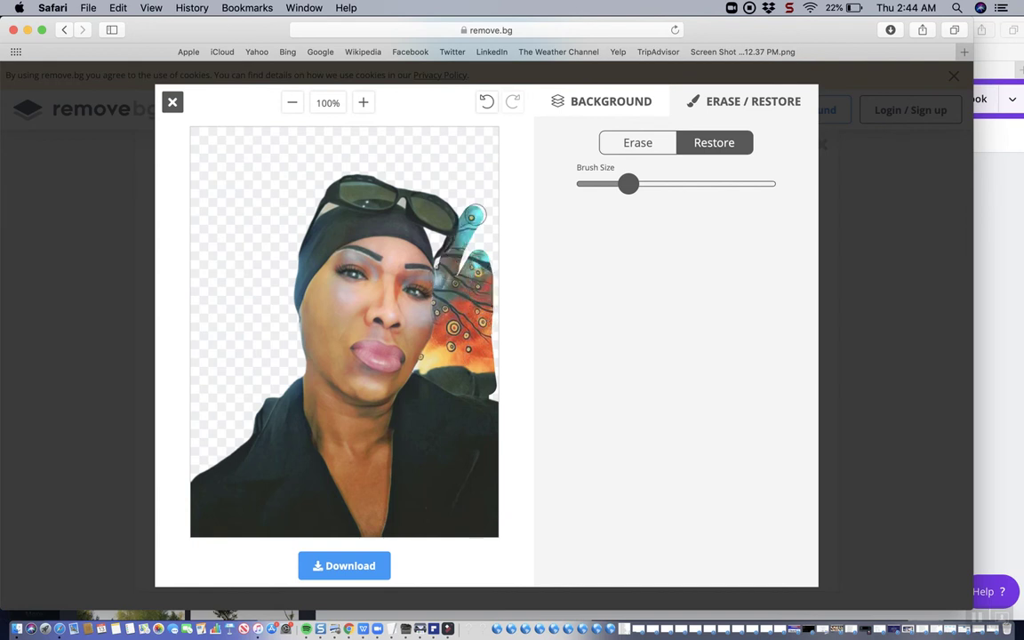
left_click(487, 104)
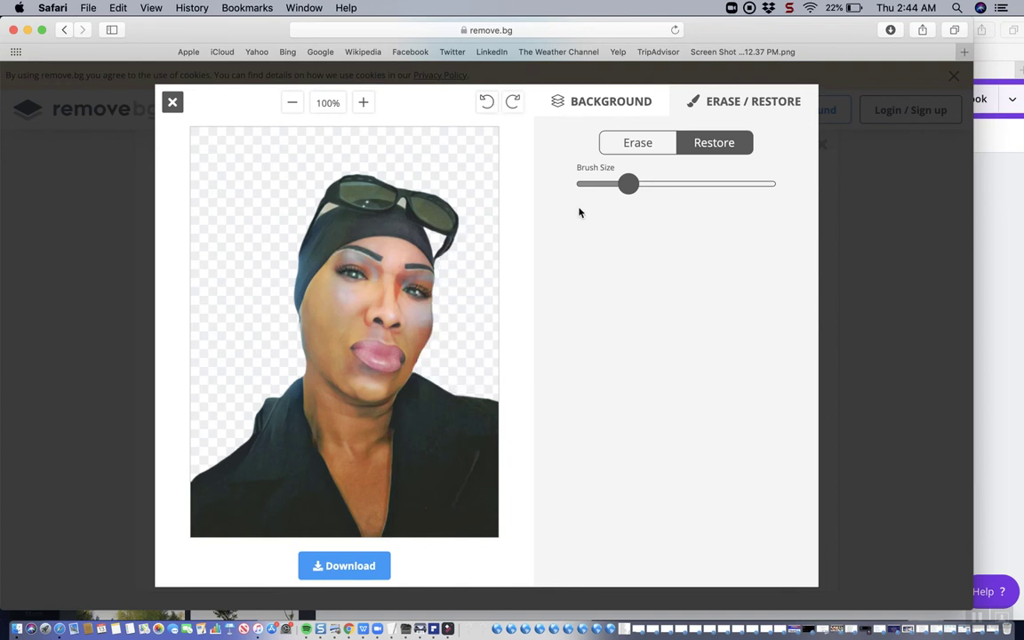
Preview the four blur backdrop strengths, then place the city lights photo behind the portrait
left_click(604, 102)
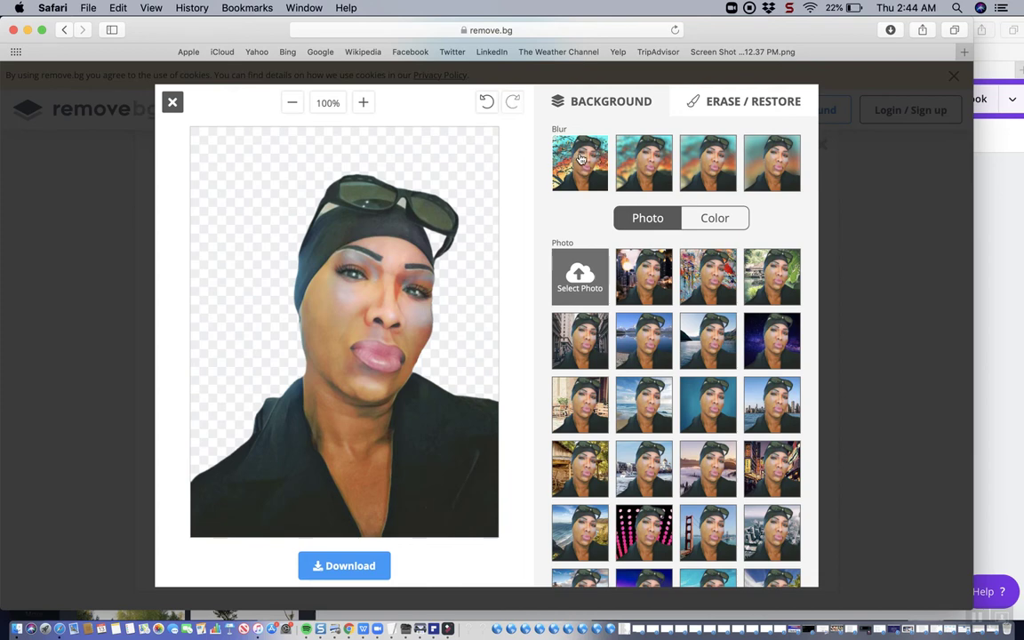
left_click(580, 158)
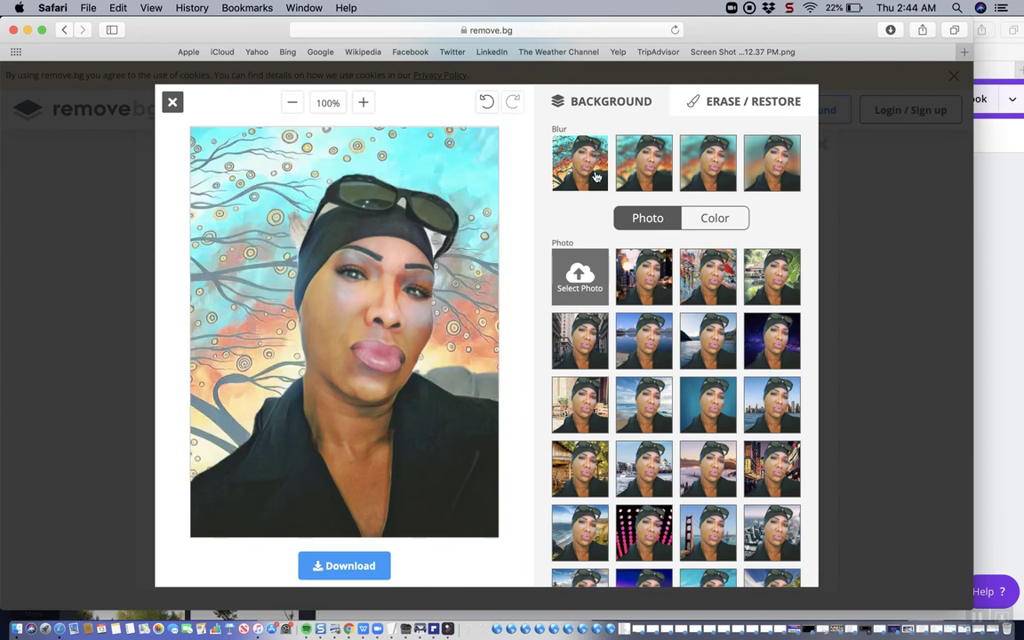
left_click(646, 169)
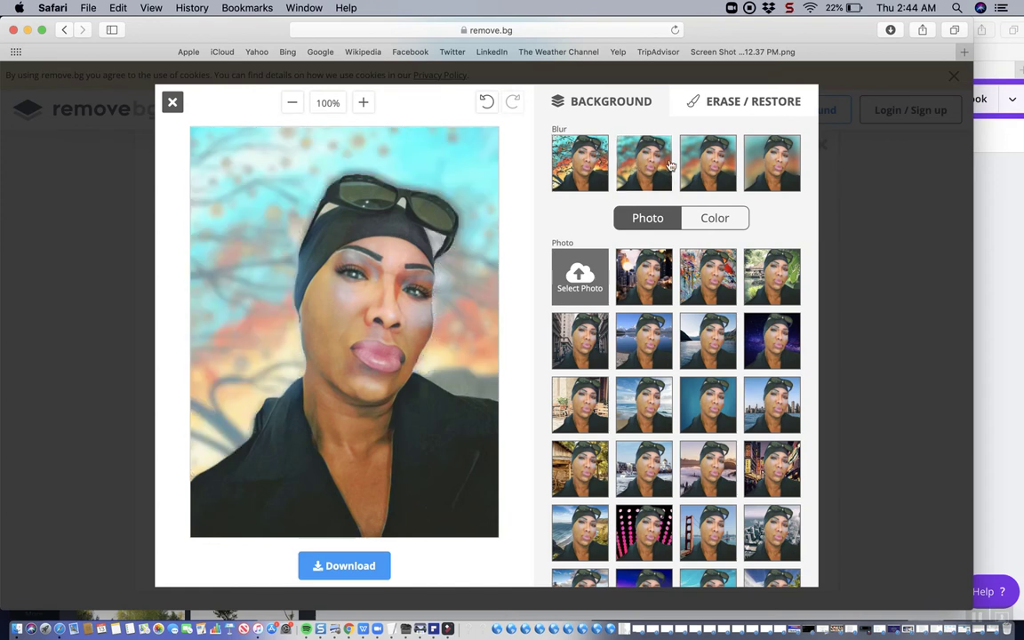
left_click(713, 164)
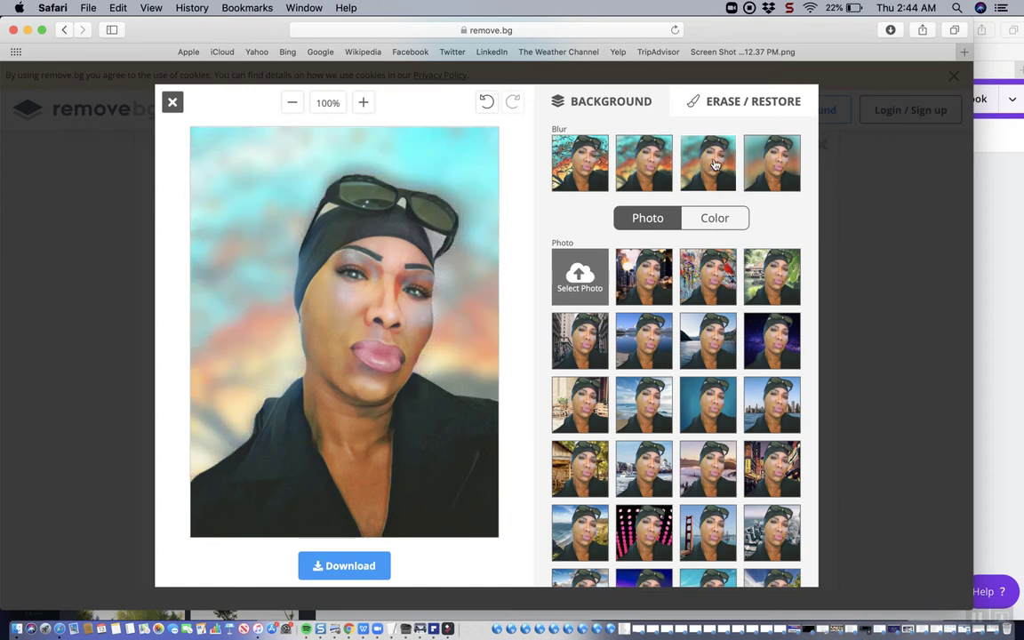
left_click(779, 162)
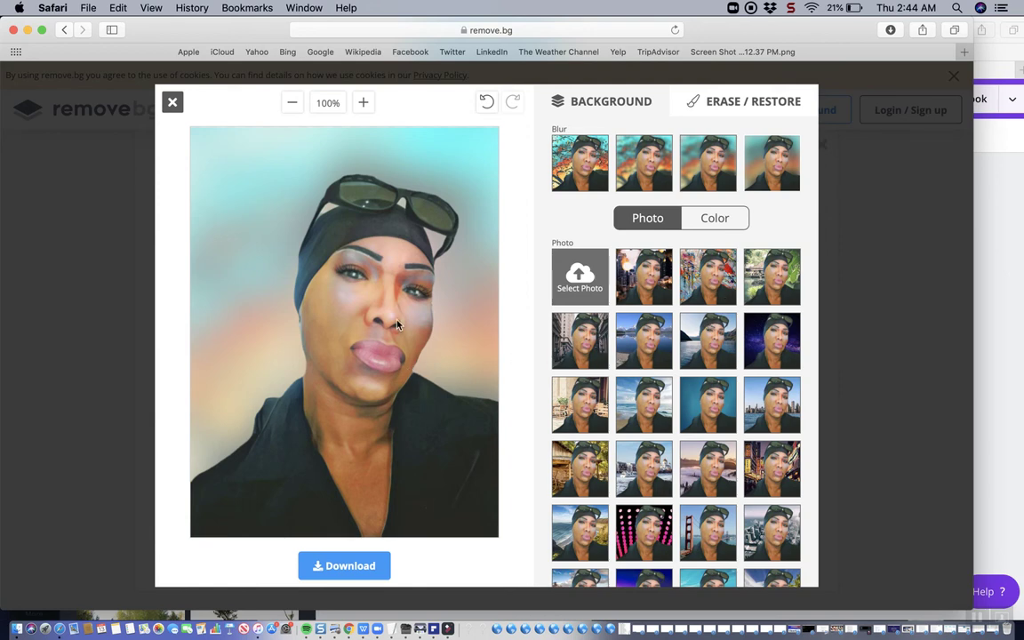
left_click(652, 293)
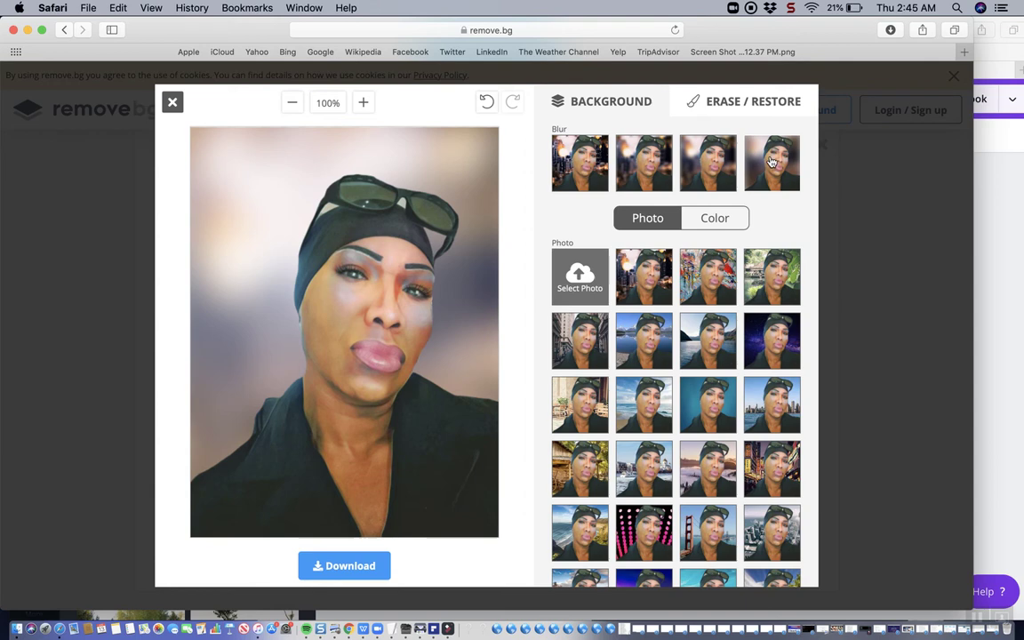
Preview a blurred city backdrop, then abstract painting, jungle pond, city street, mountain lake and galaxy backgrounds
left_click(574, 158)
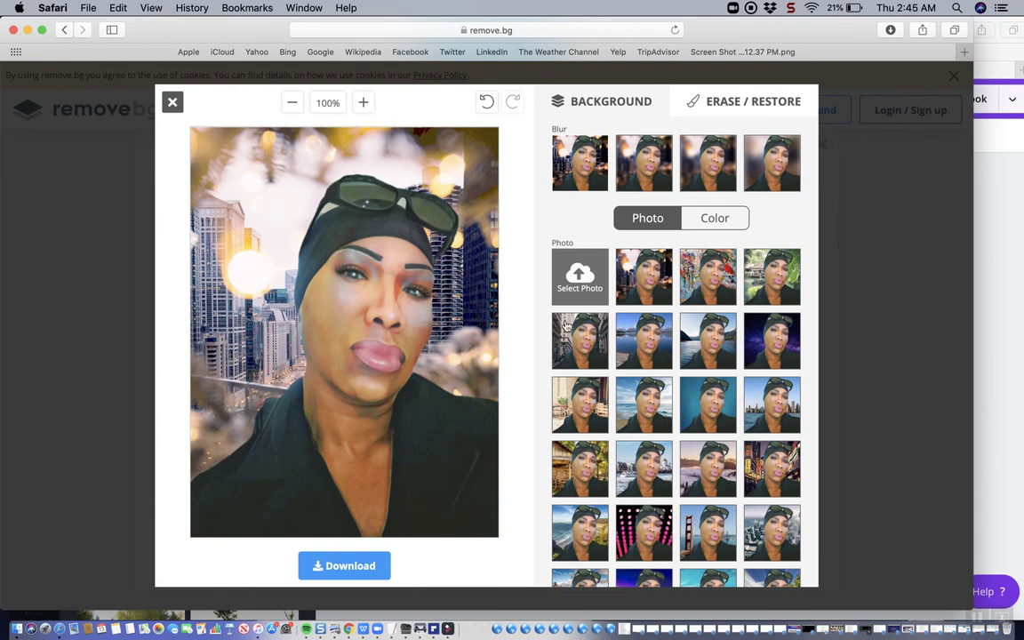
left_click(711, 285)
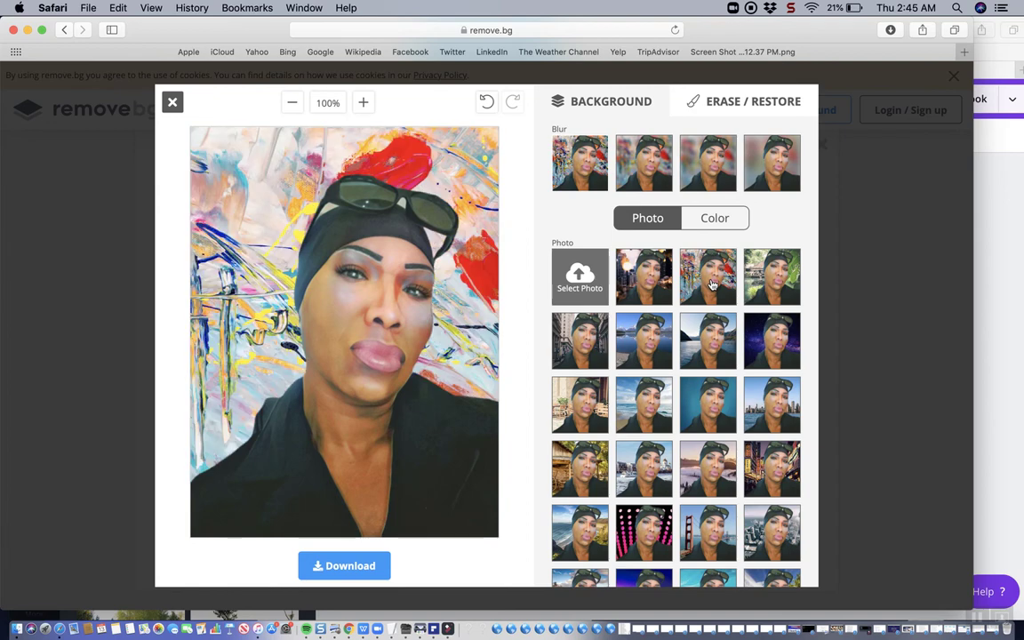
left_click(784, 276)
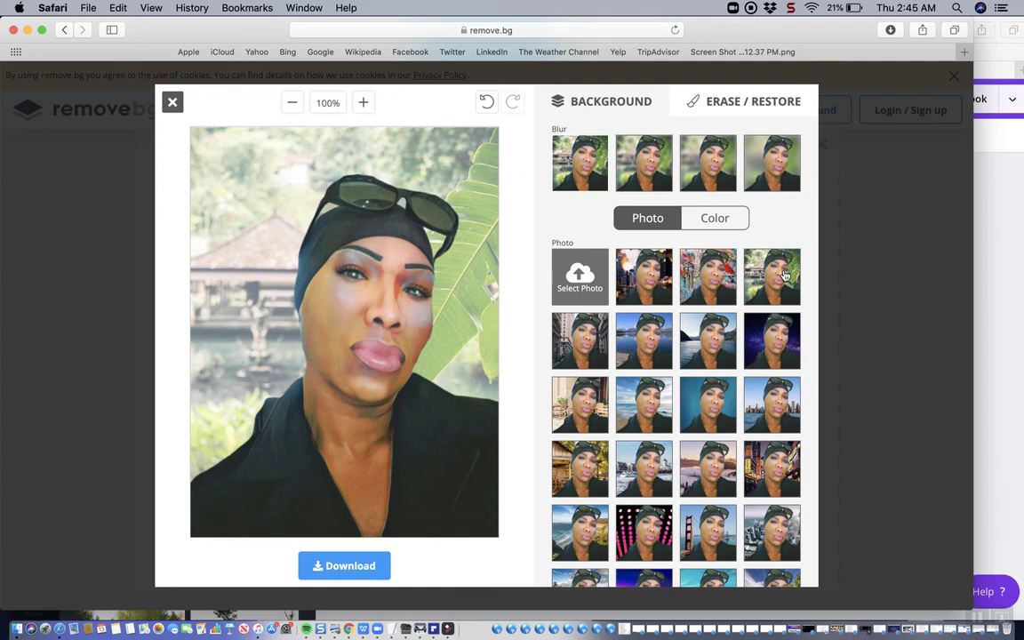
left_click(579, 346)
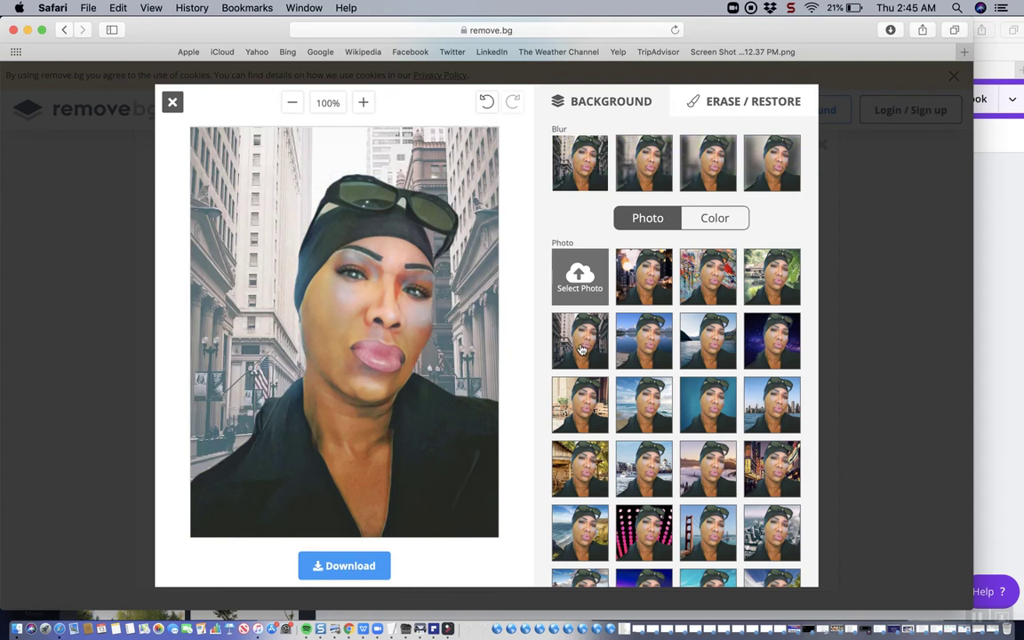
left_click(645, 354)
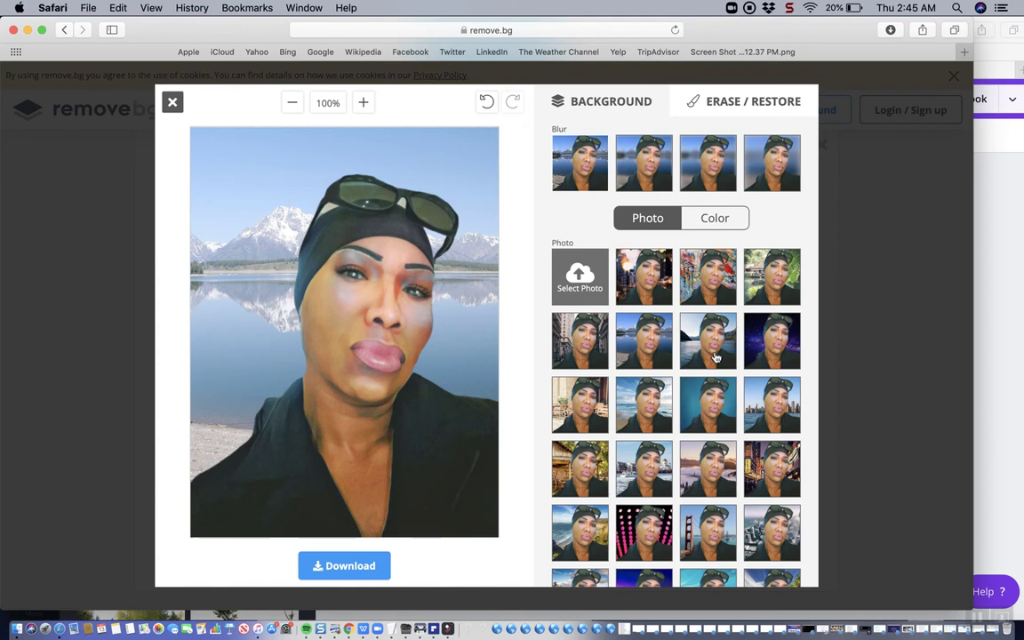
left_click(776, 357)
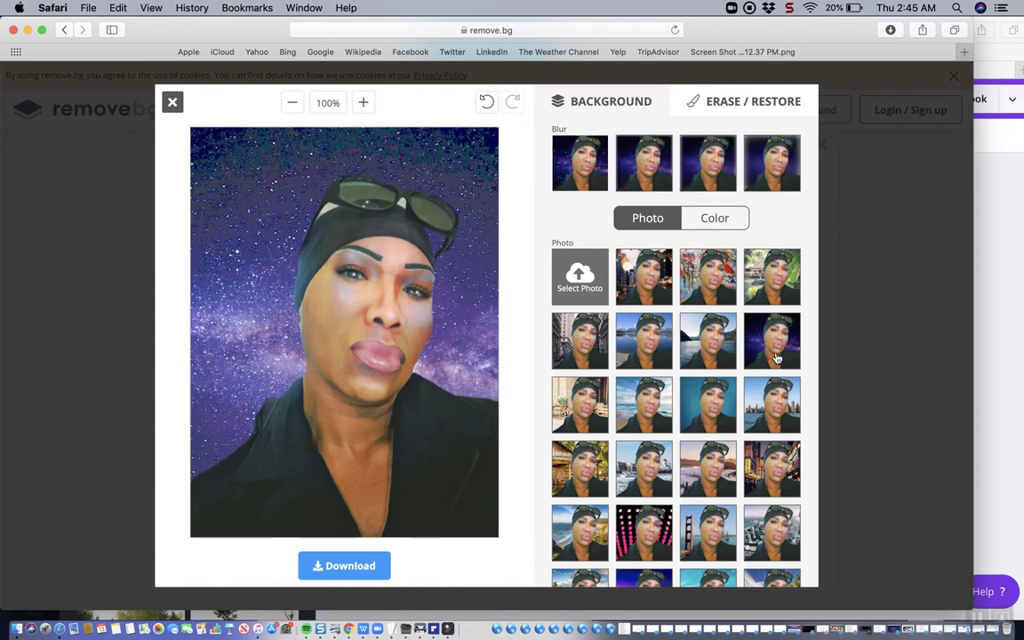
Set the hot pink dots photo as the background and download the finished portrait image
left_click(646, 537)
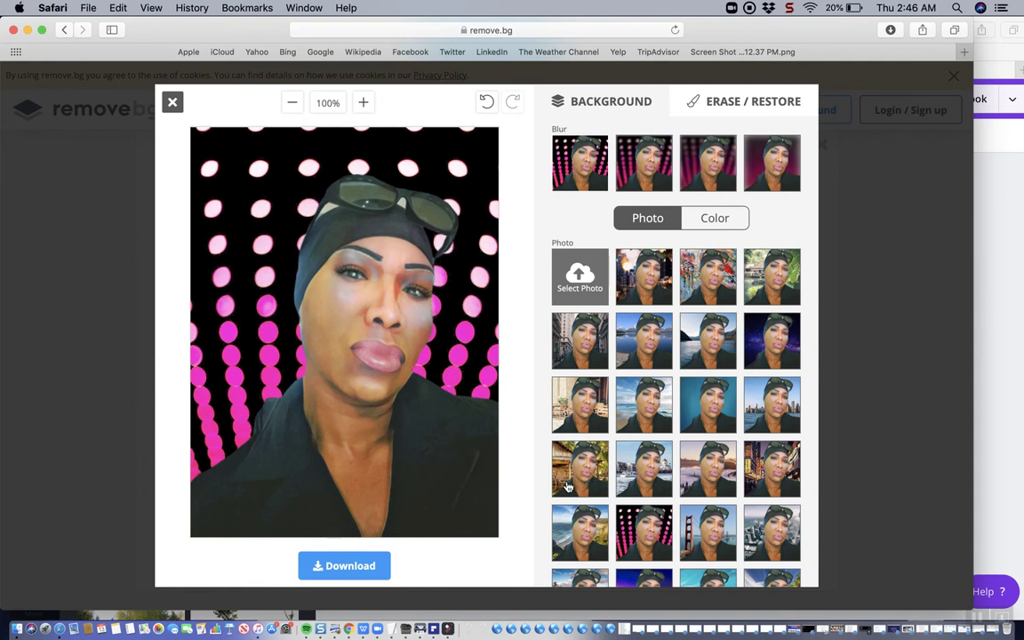
left_click(364, 570)
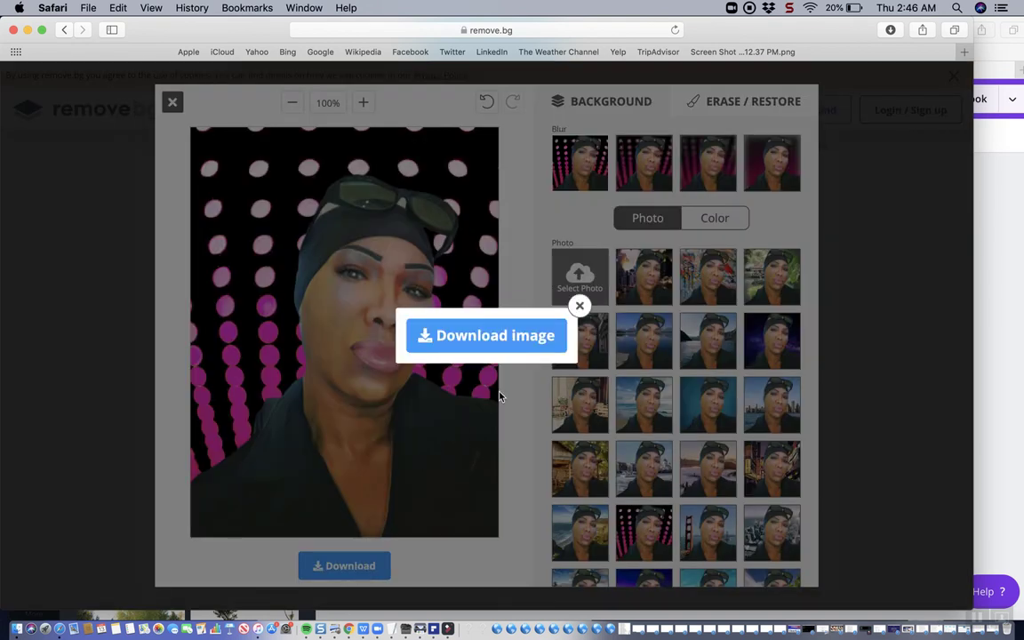
left_click(515, 338)
left_click(891, 30)
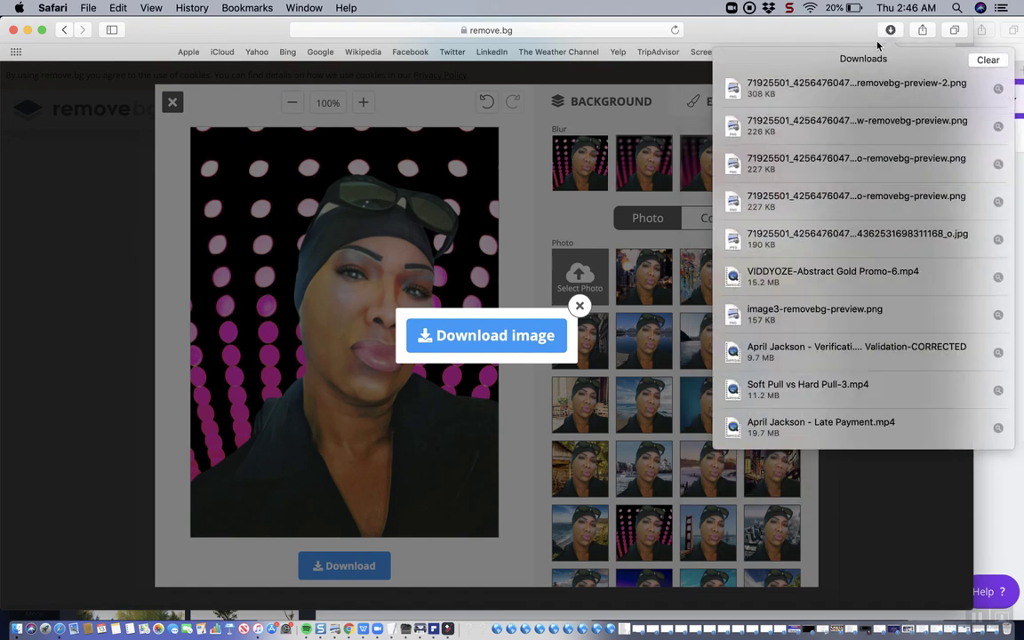
Open the downloaded portrait in Preview and enter the name 'Me (hot pink dots from Remove.bg)'
double_click(838, 89)
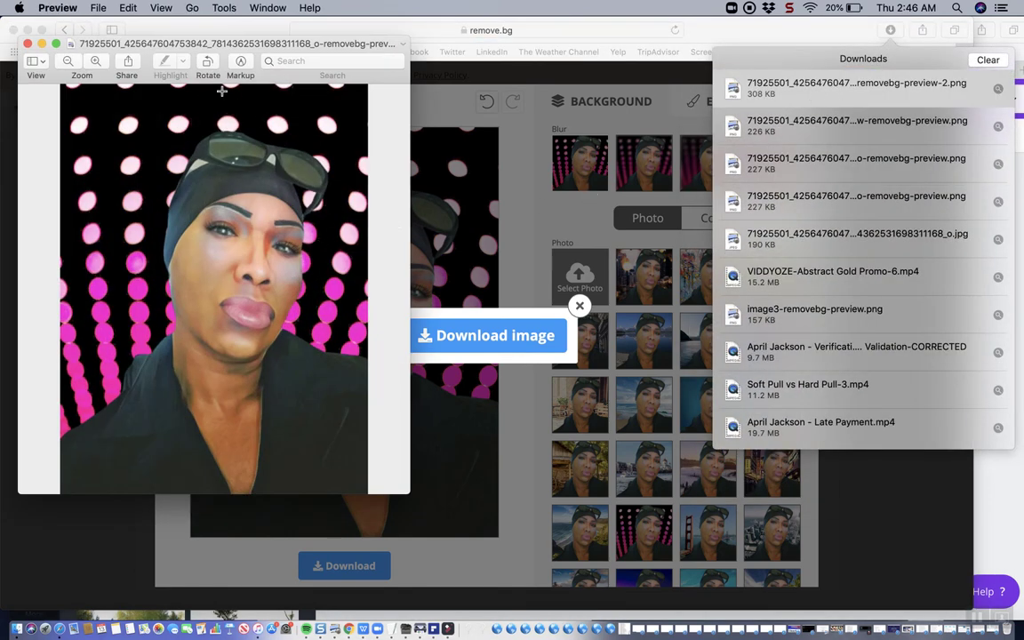
left_click(240, 42)
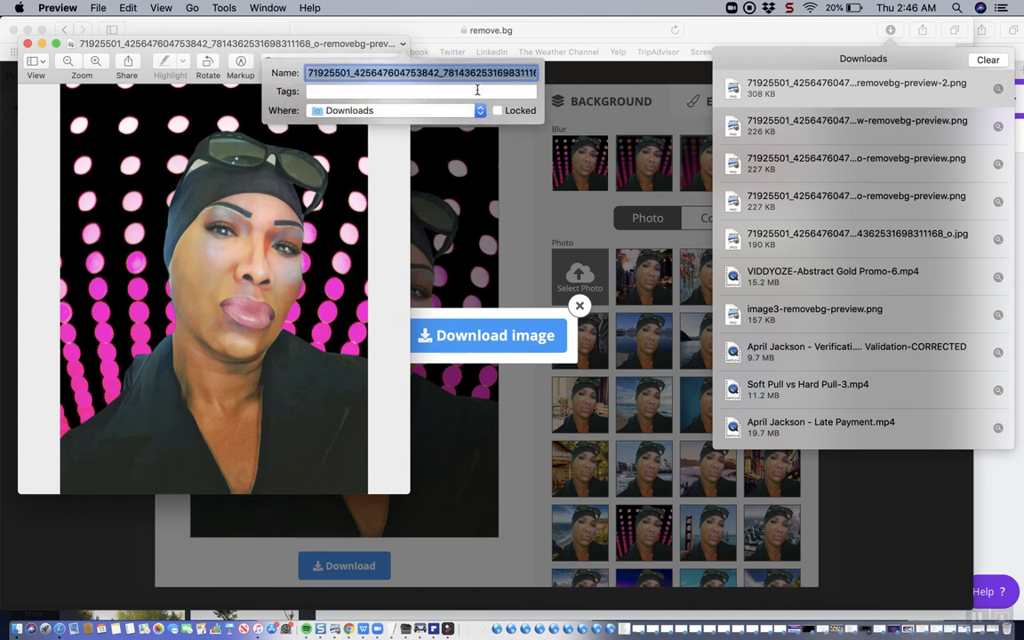
type("Me")
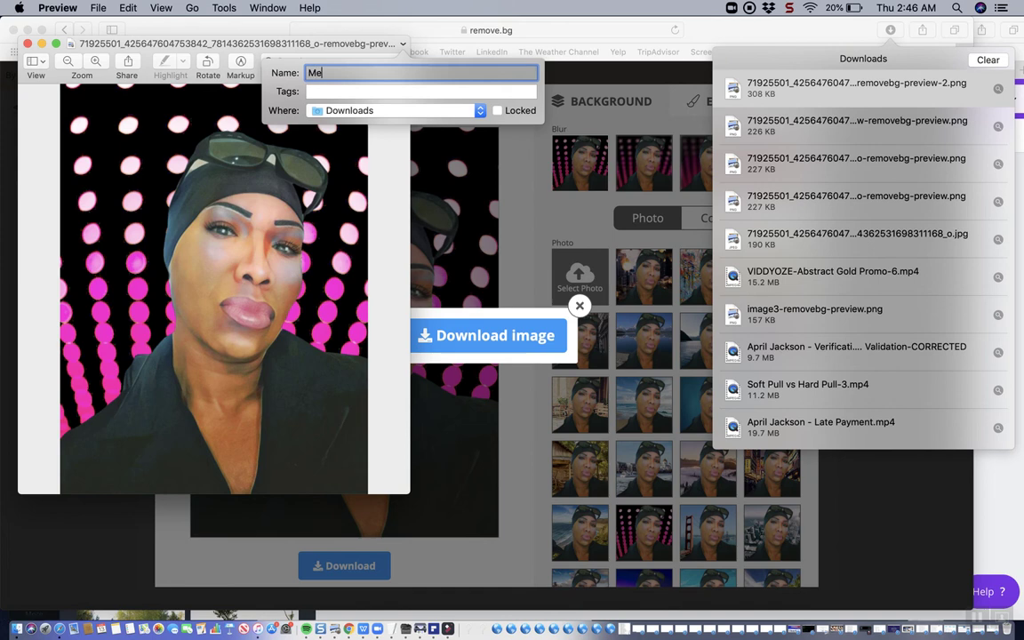
type(" (hot pink dots from Re")
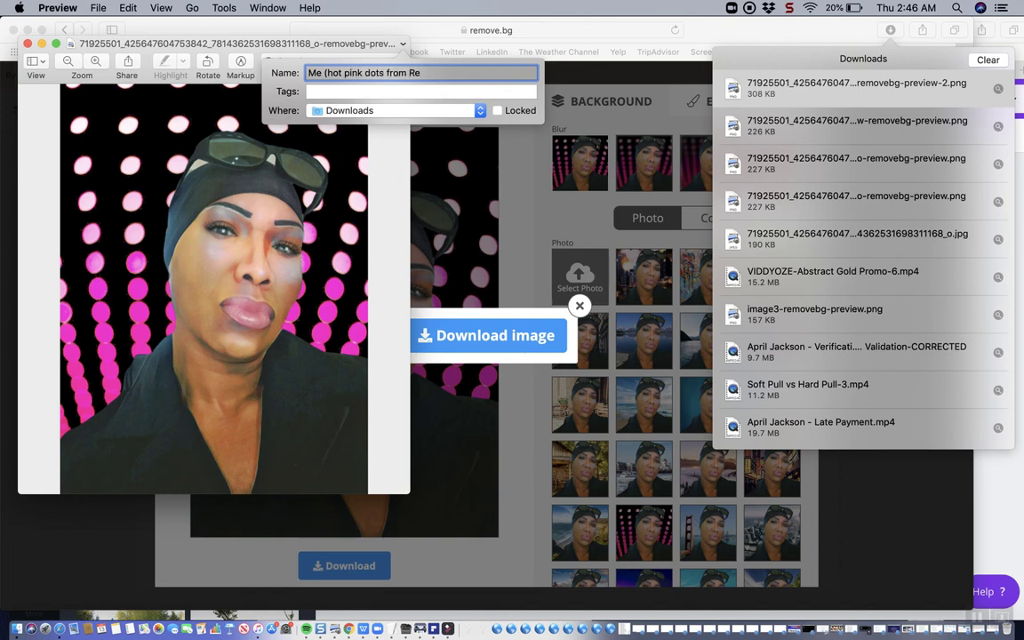
type("move.bg)")
Re-download the pink-dots portrait, open it in Preview, and confirm the new file name without tagging
left_click(480, 170)
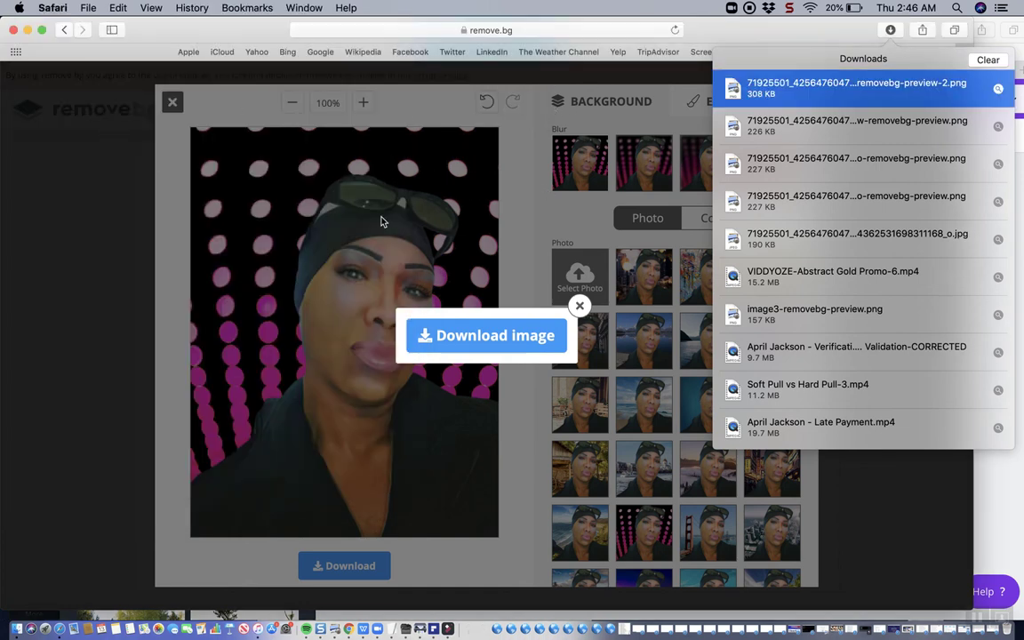
left_click(523, 347)
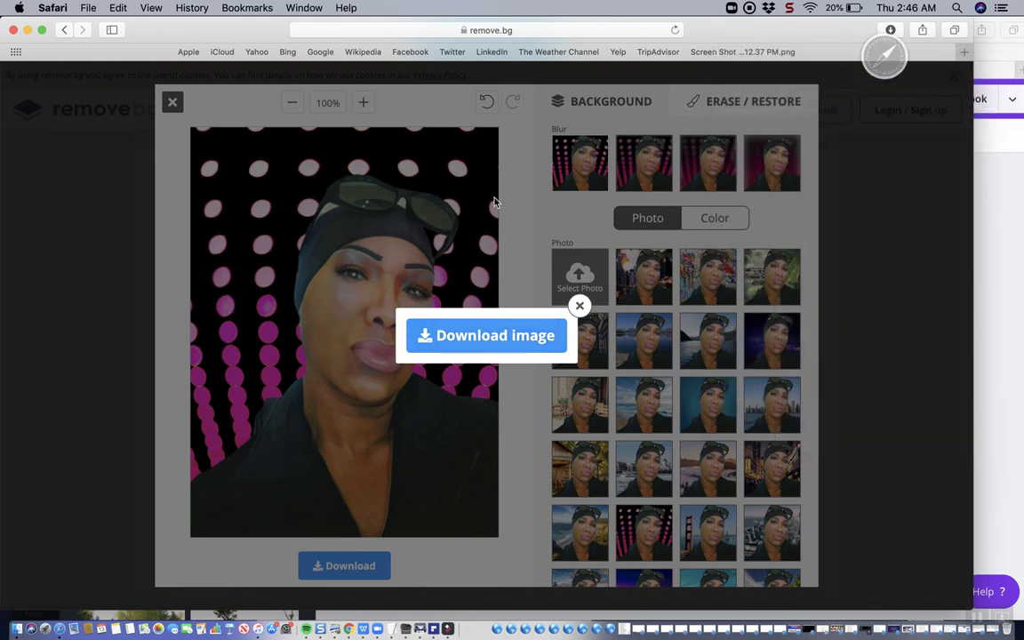
left_click(889, 31)
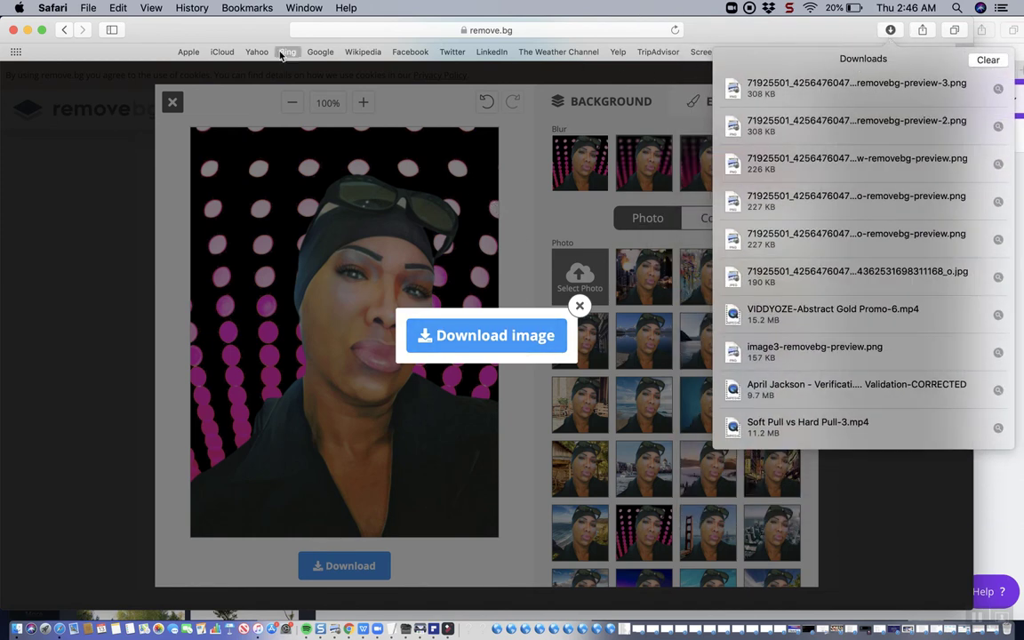
double_click(787, 90)
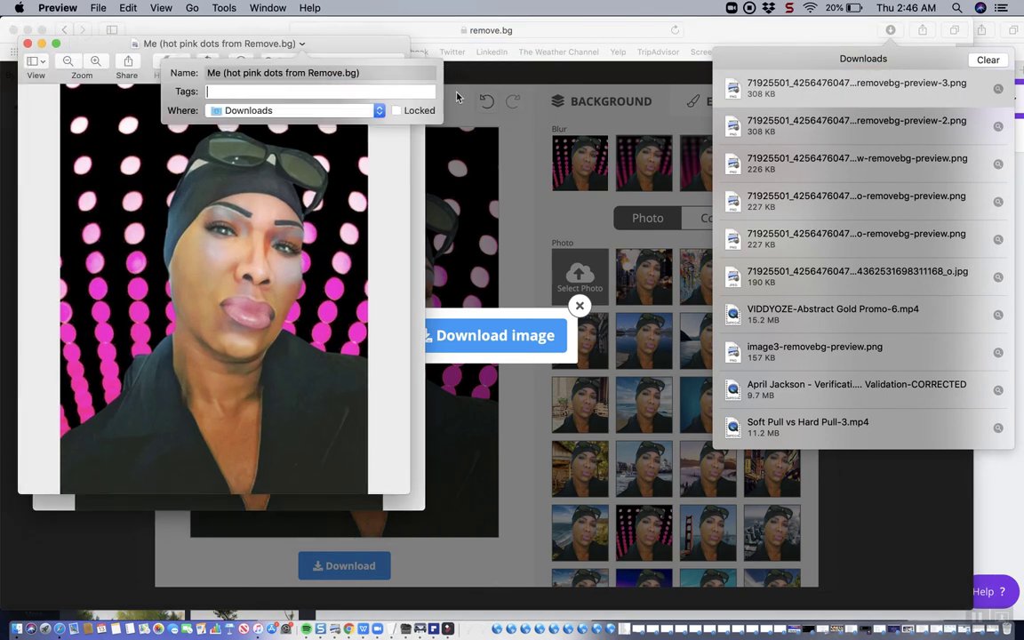
left_click(417, 91)
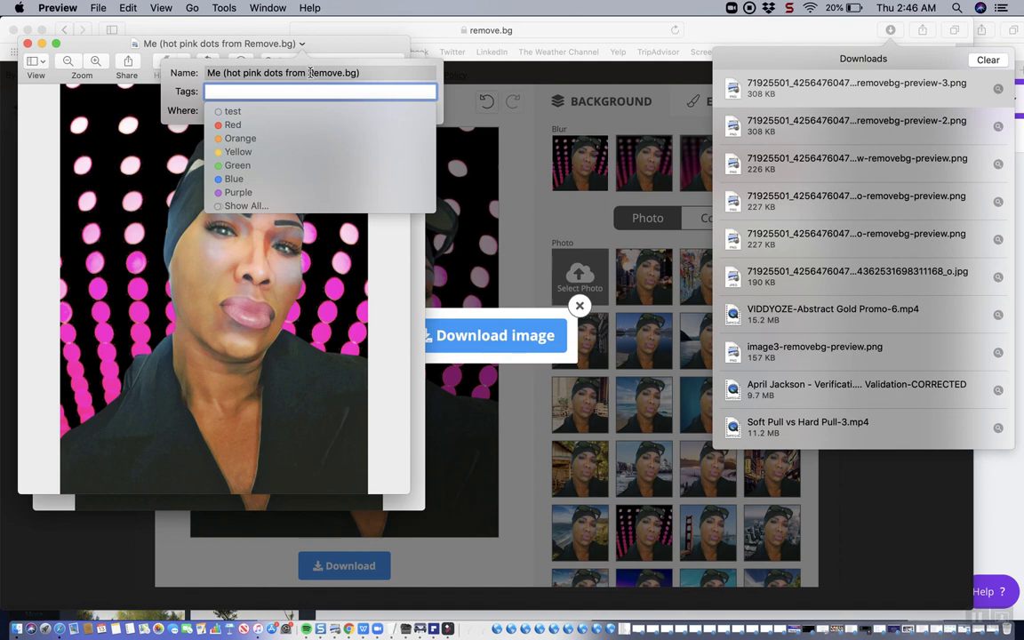
left_click(310, 73)
key("Return")
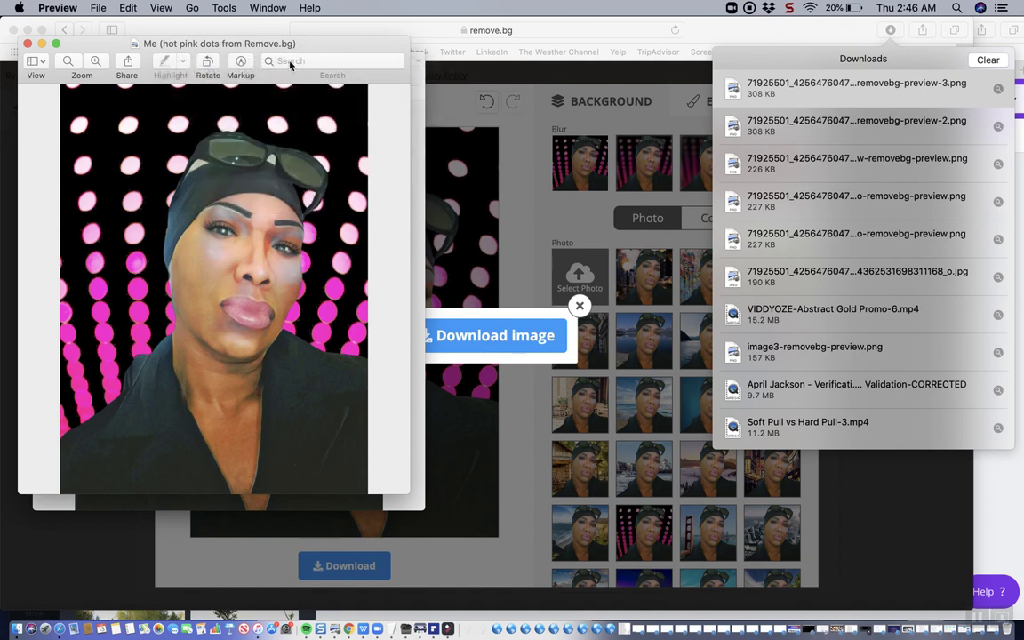